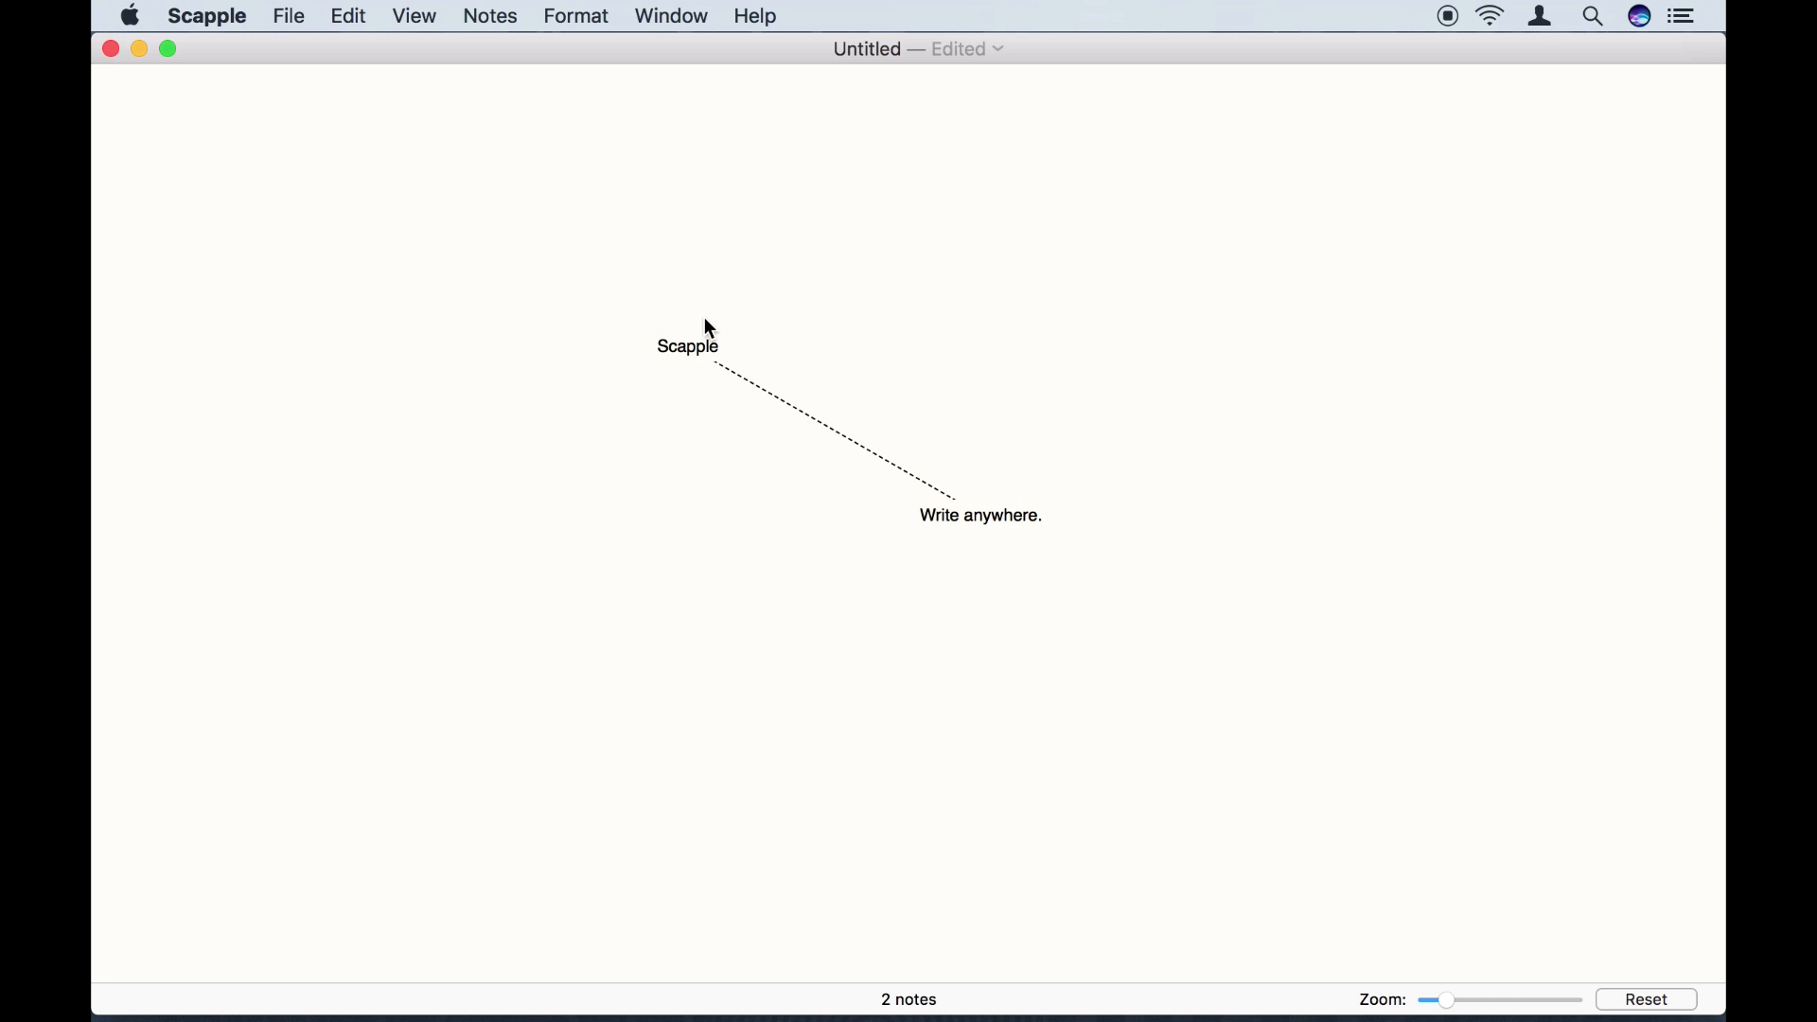
Disconnect Write anywhere from the Scapple note, and add Equation.pdf and ScappleLogo.jpg from the Files folder to the canvas.
drag(1088, 487, 957, 516)
mouse_move(1476, 1017)
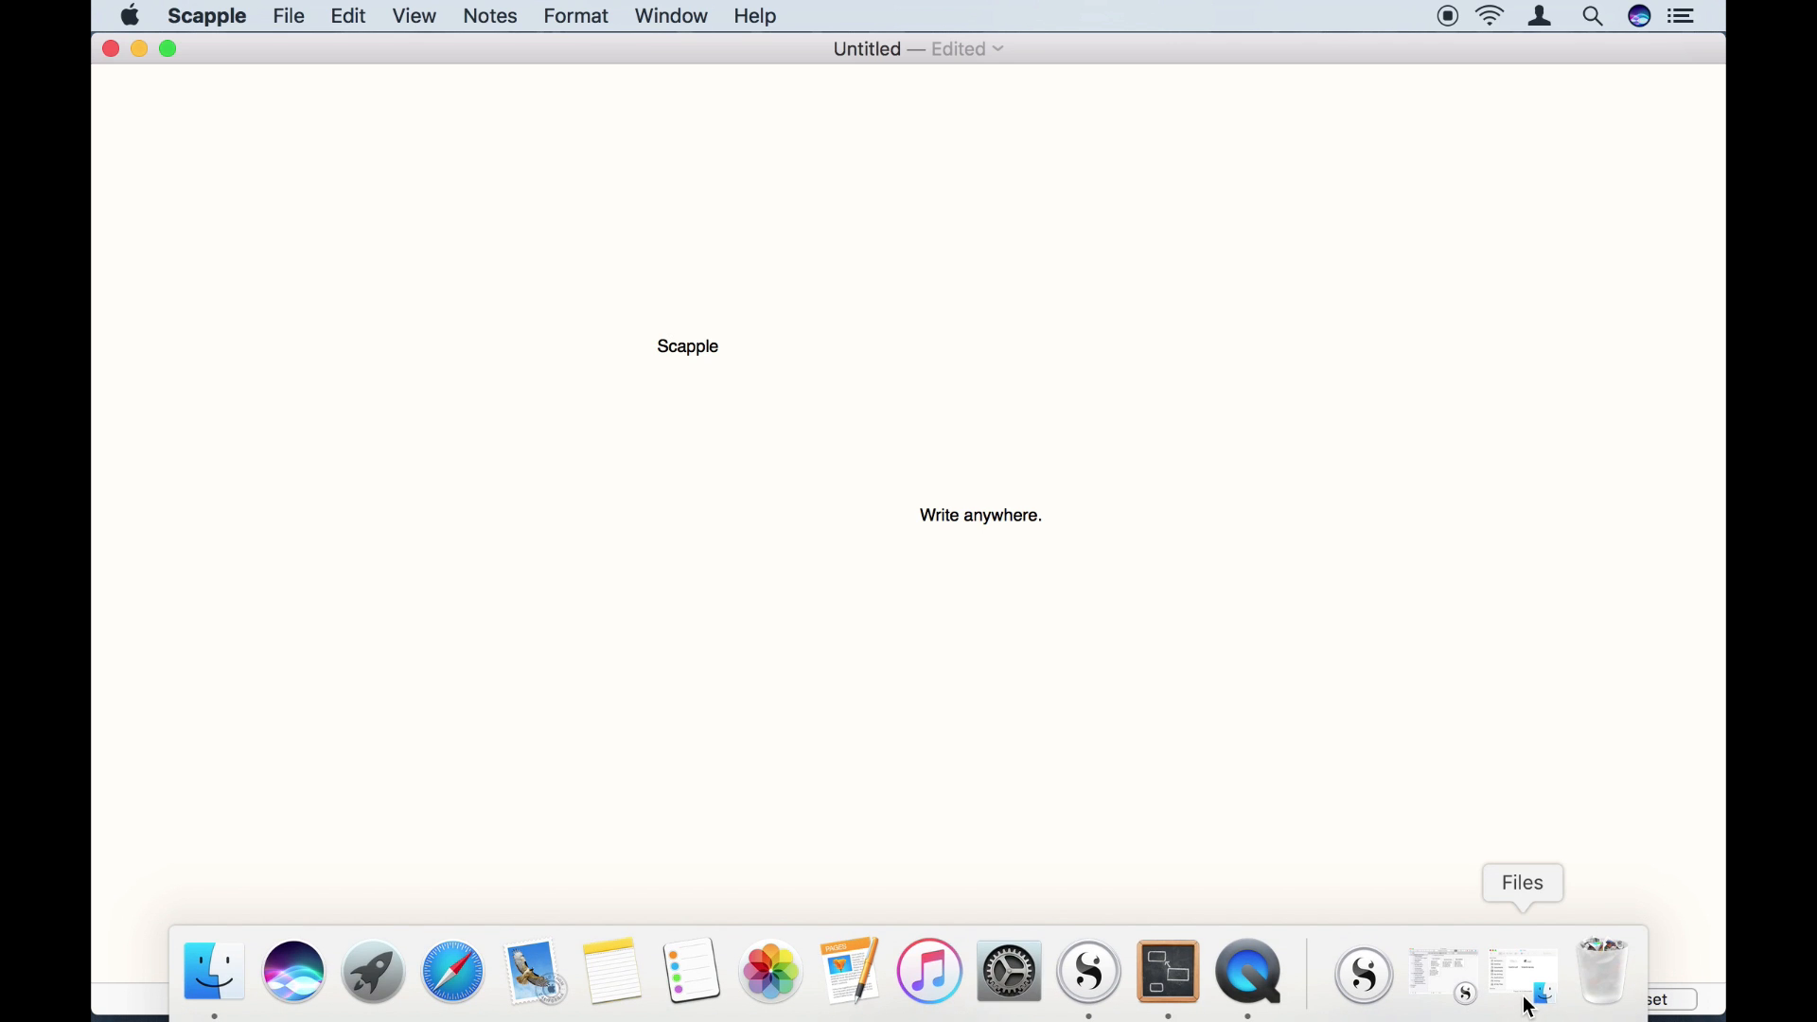
click(1518, 993)
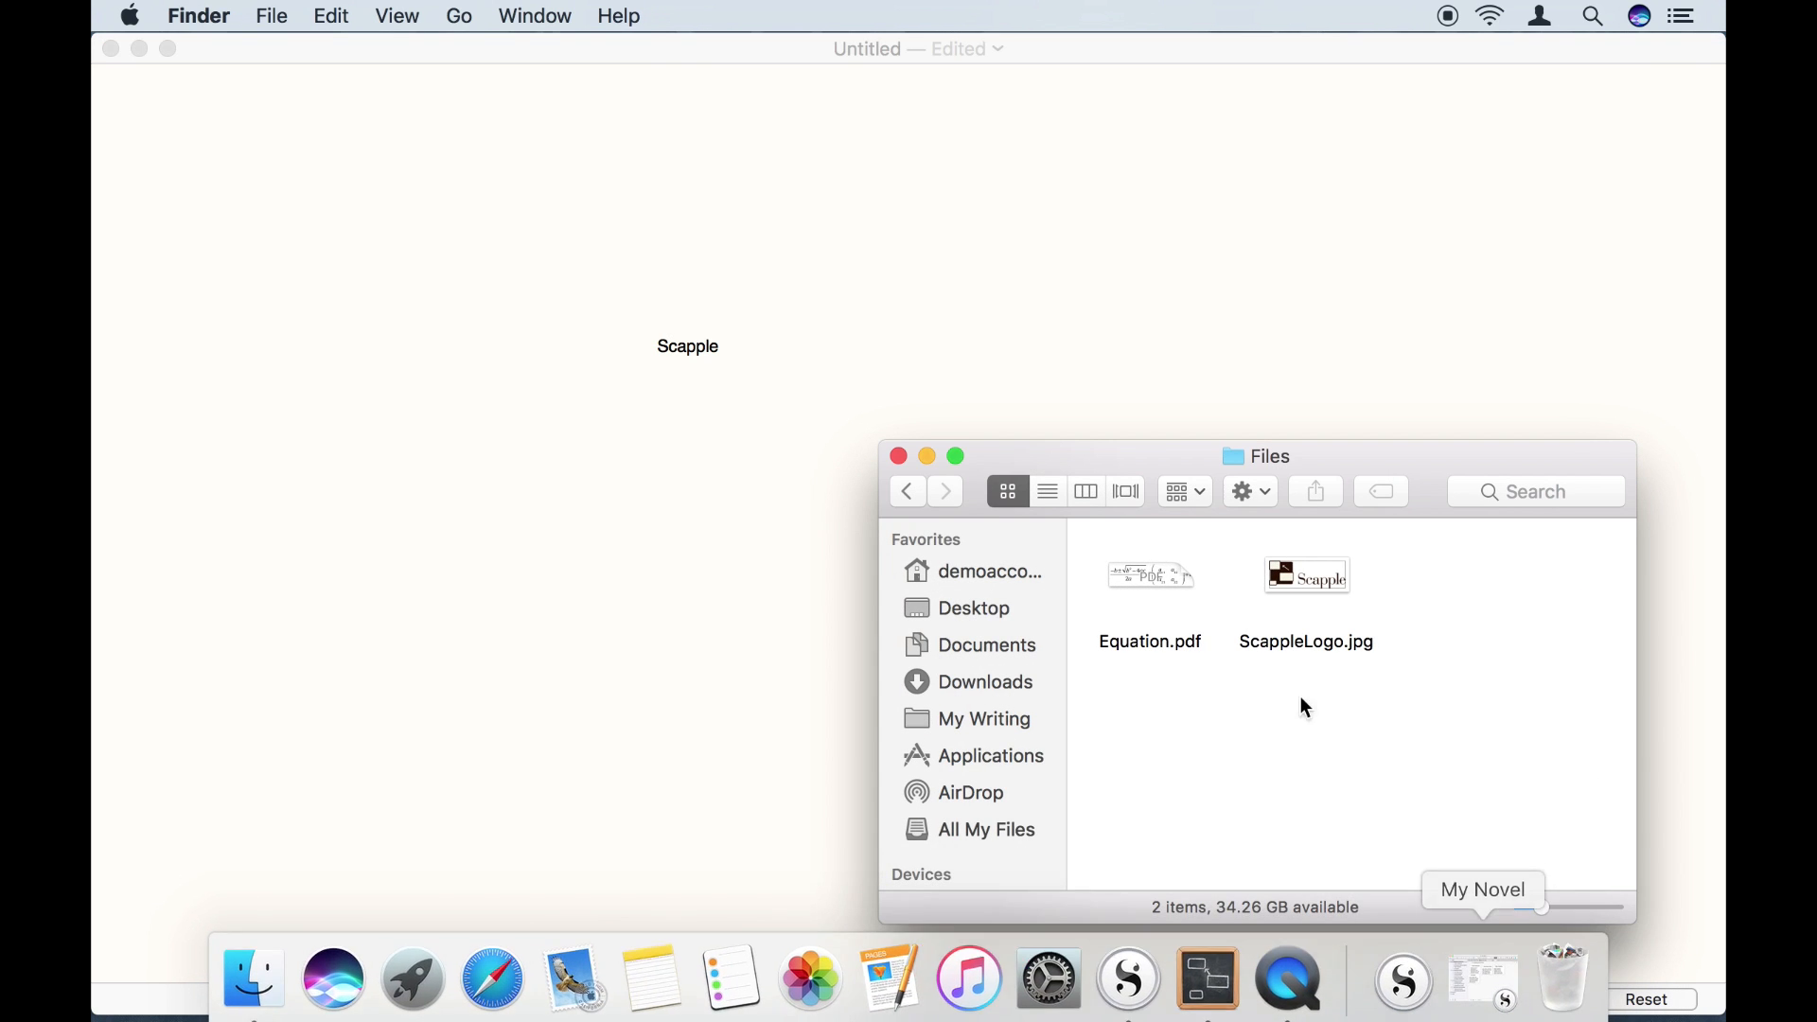
click(1144, 568)
super+click(1263, 573)
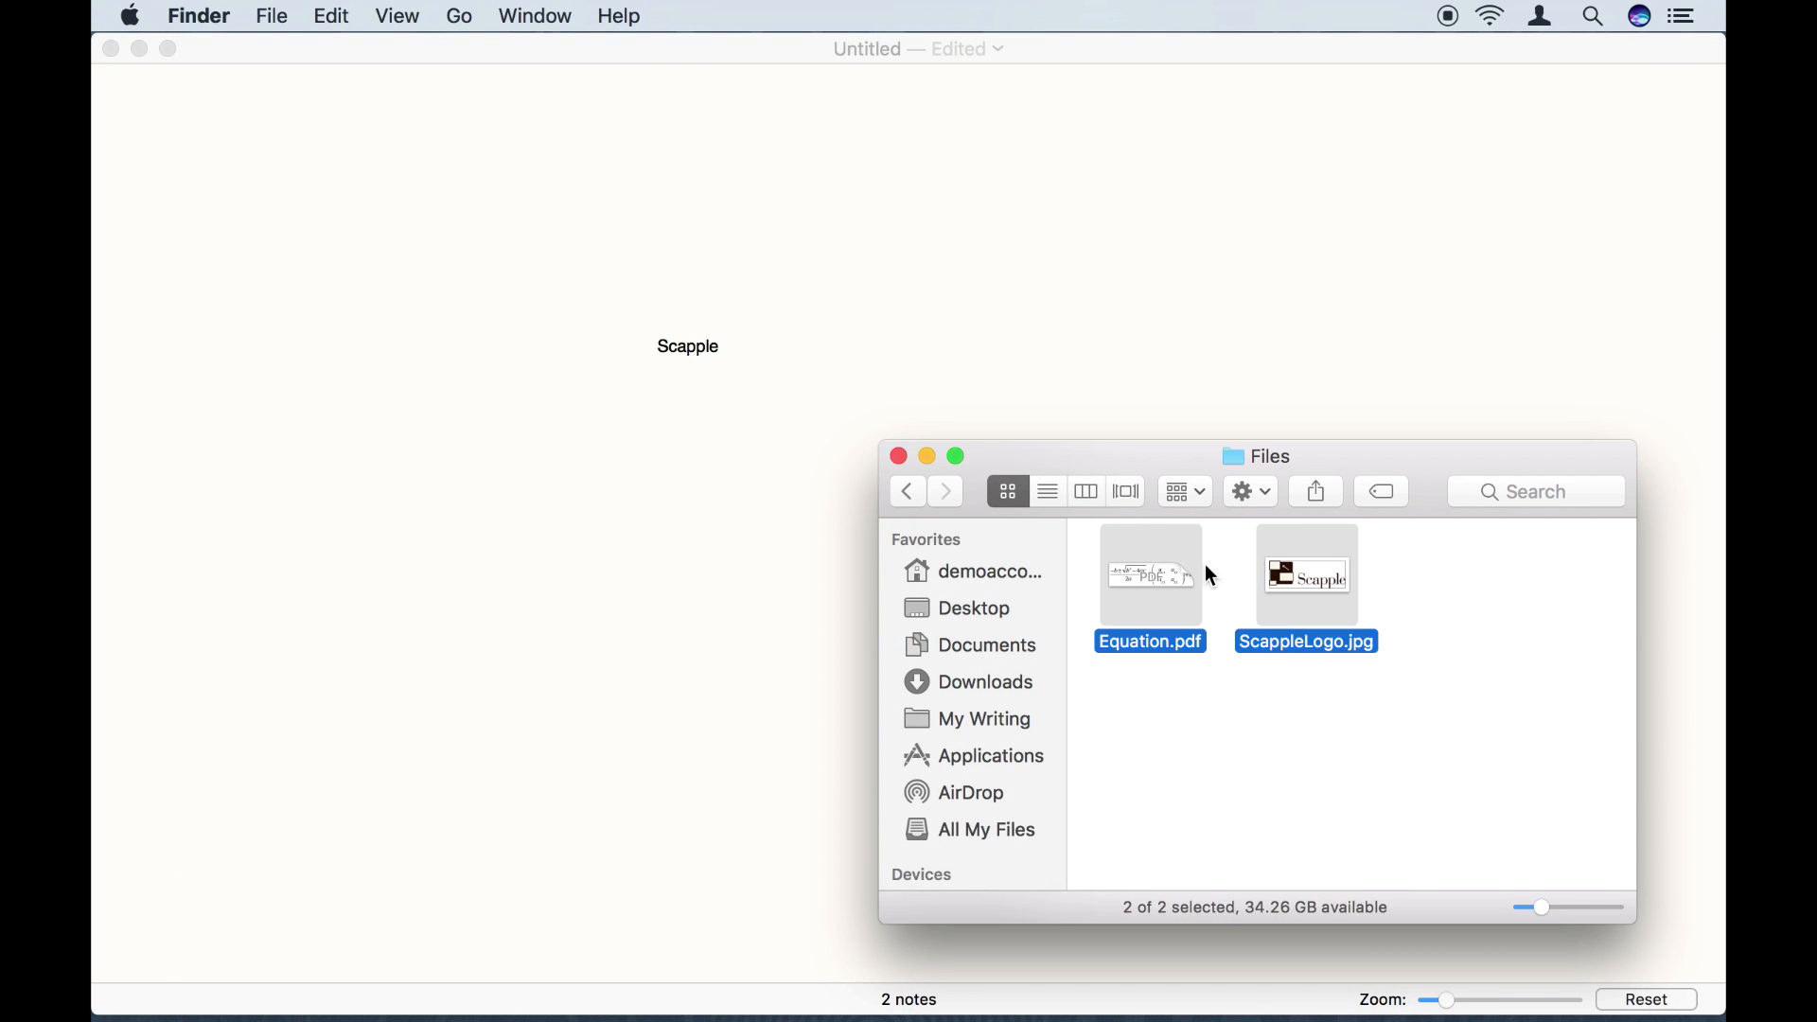
drag(1150, 568, 466, 483)
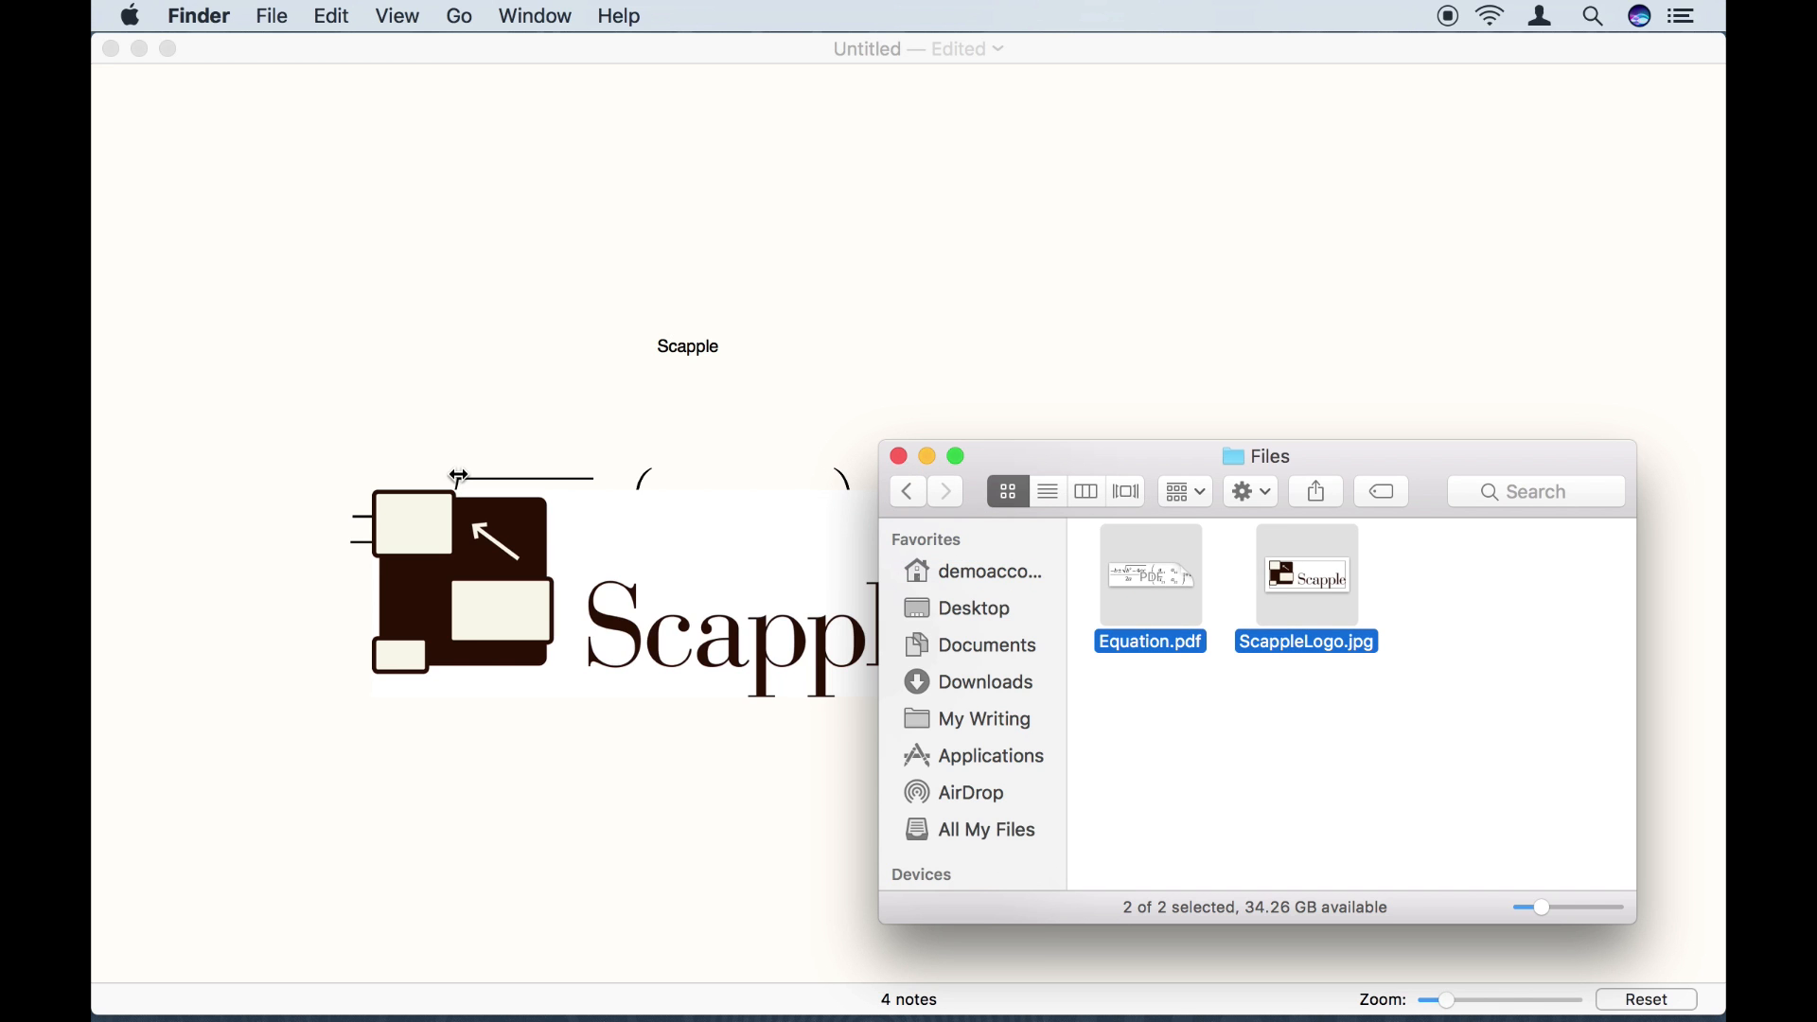
Move the logo to the canvas's upper left and the equation to its lower left, and shrink both images to roughly half size.
drag(613, 547, 451, 197)
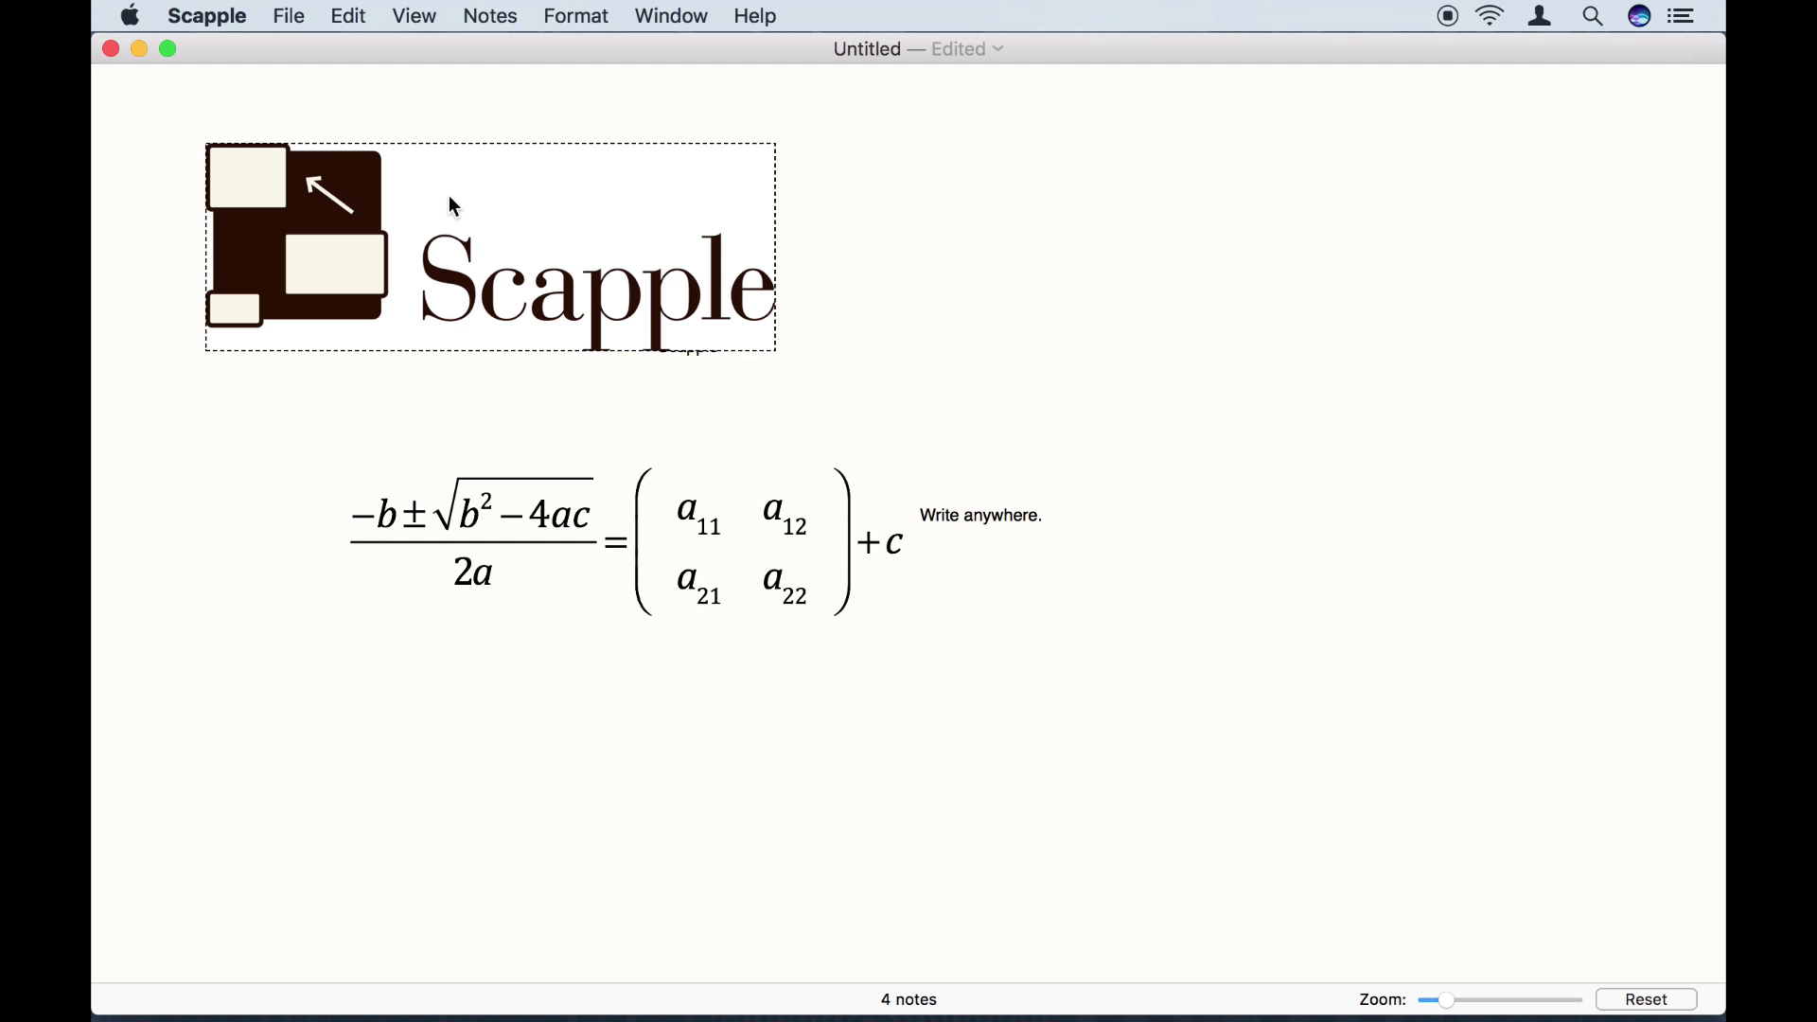
drag(770, 215, 532, 191)
click(487, 494)
drag(487, 509, 426, 626)
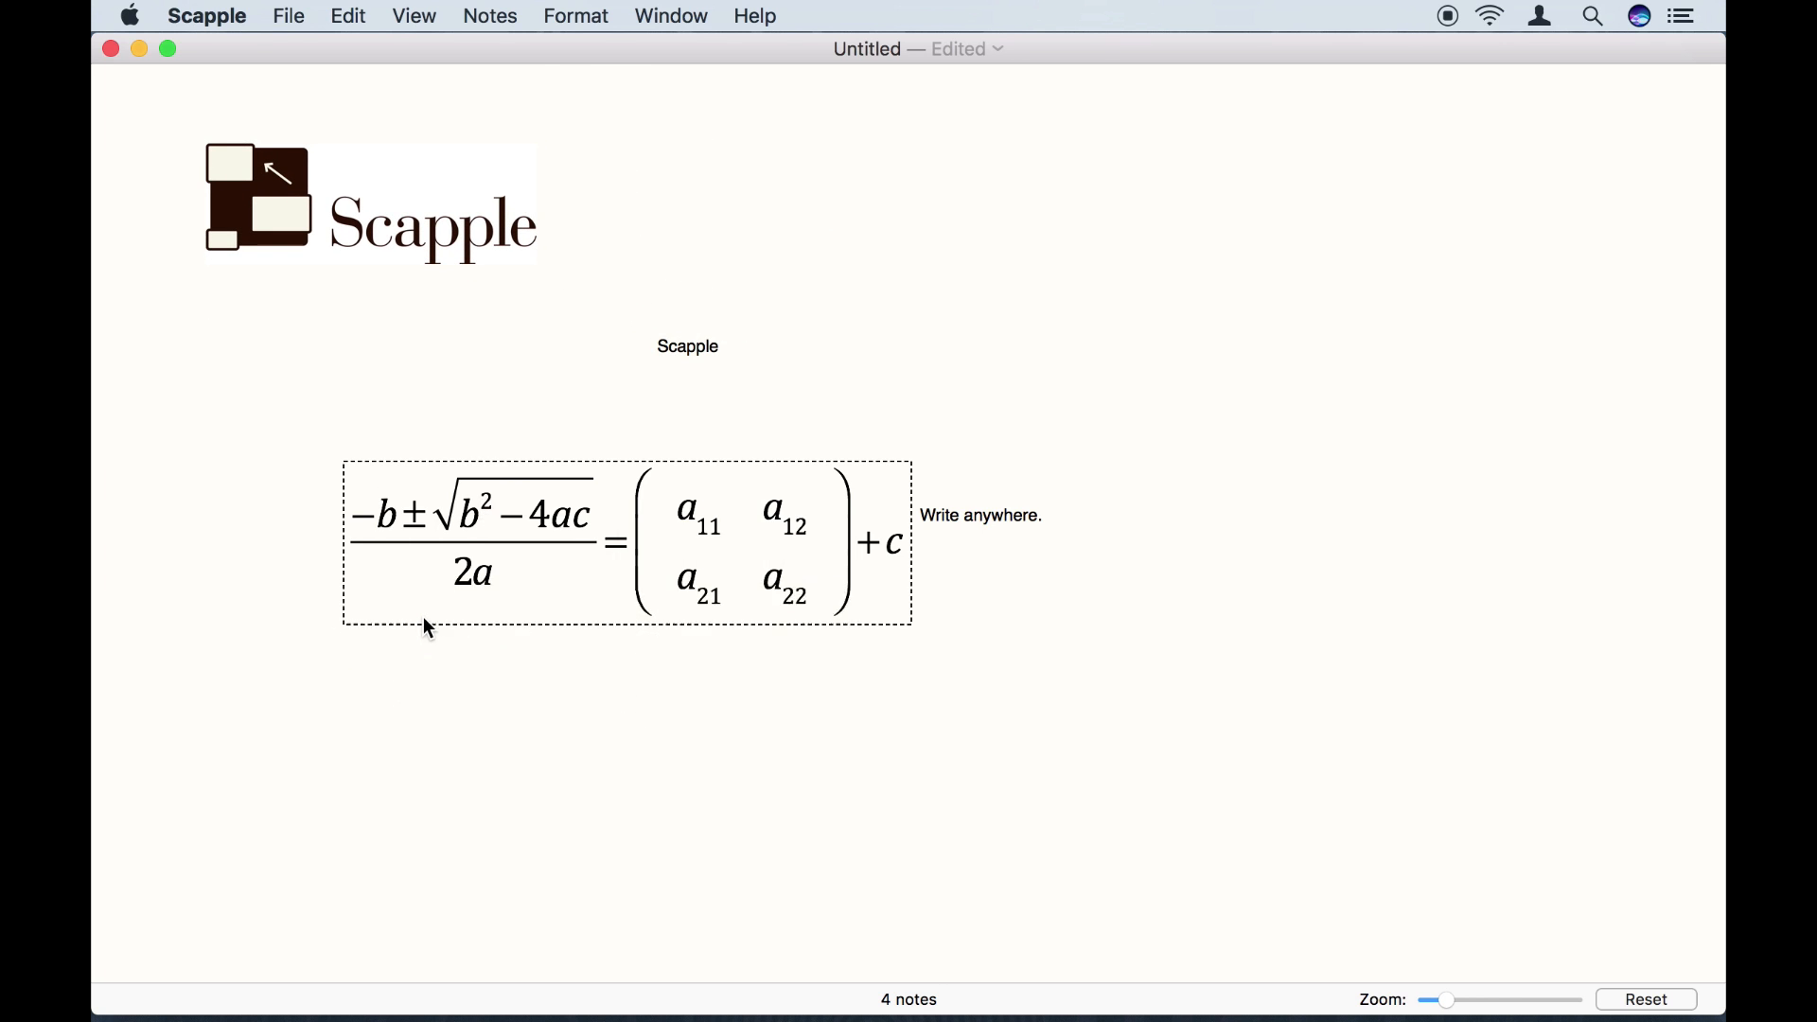
drag(854, 680, 641, 635)
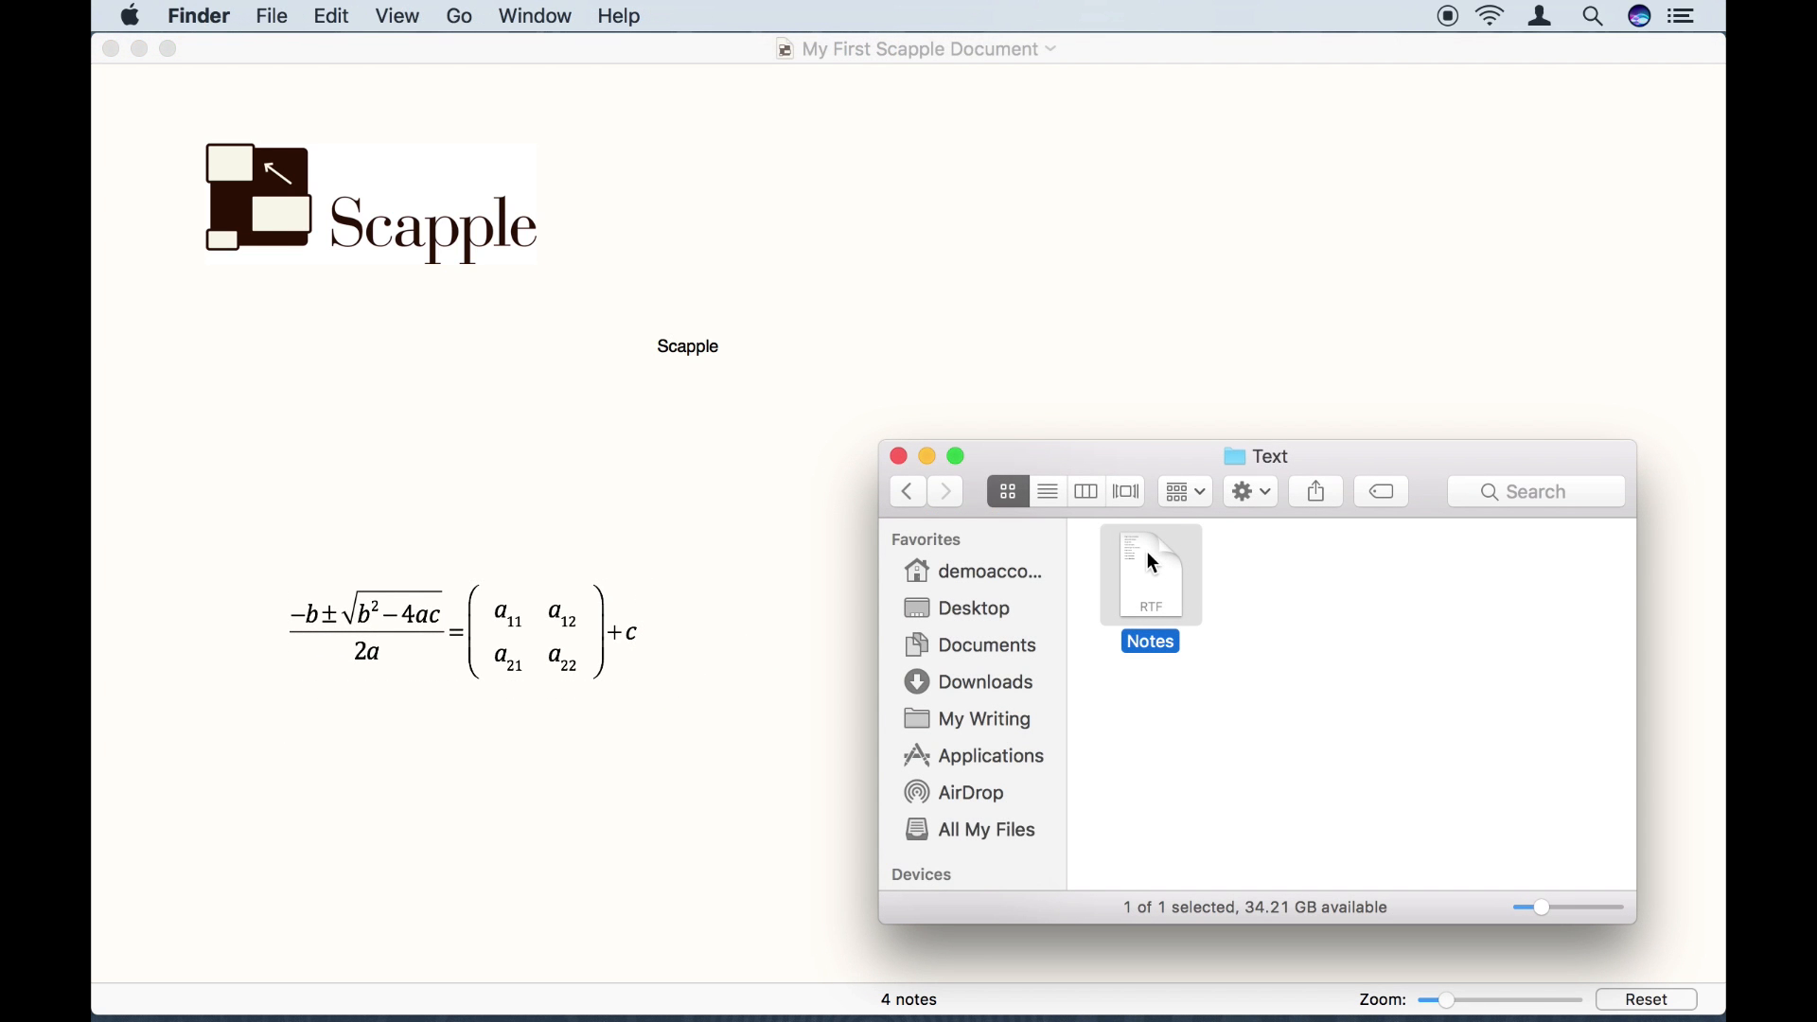
Import the Notes RTF file onto the canvas, splitting it into multiple notes separated by the two paragraph marks.
drag(1147, 550, 1073, 197)
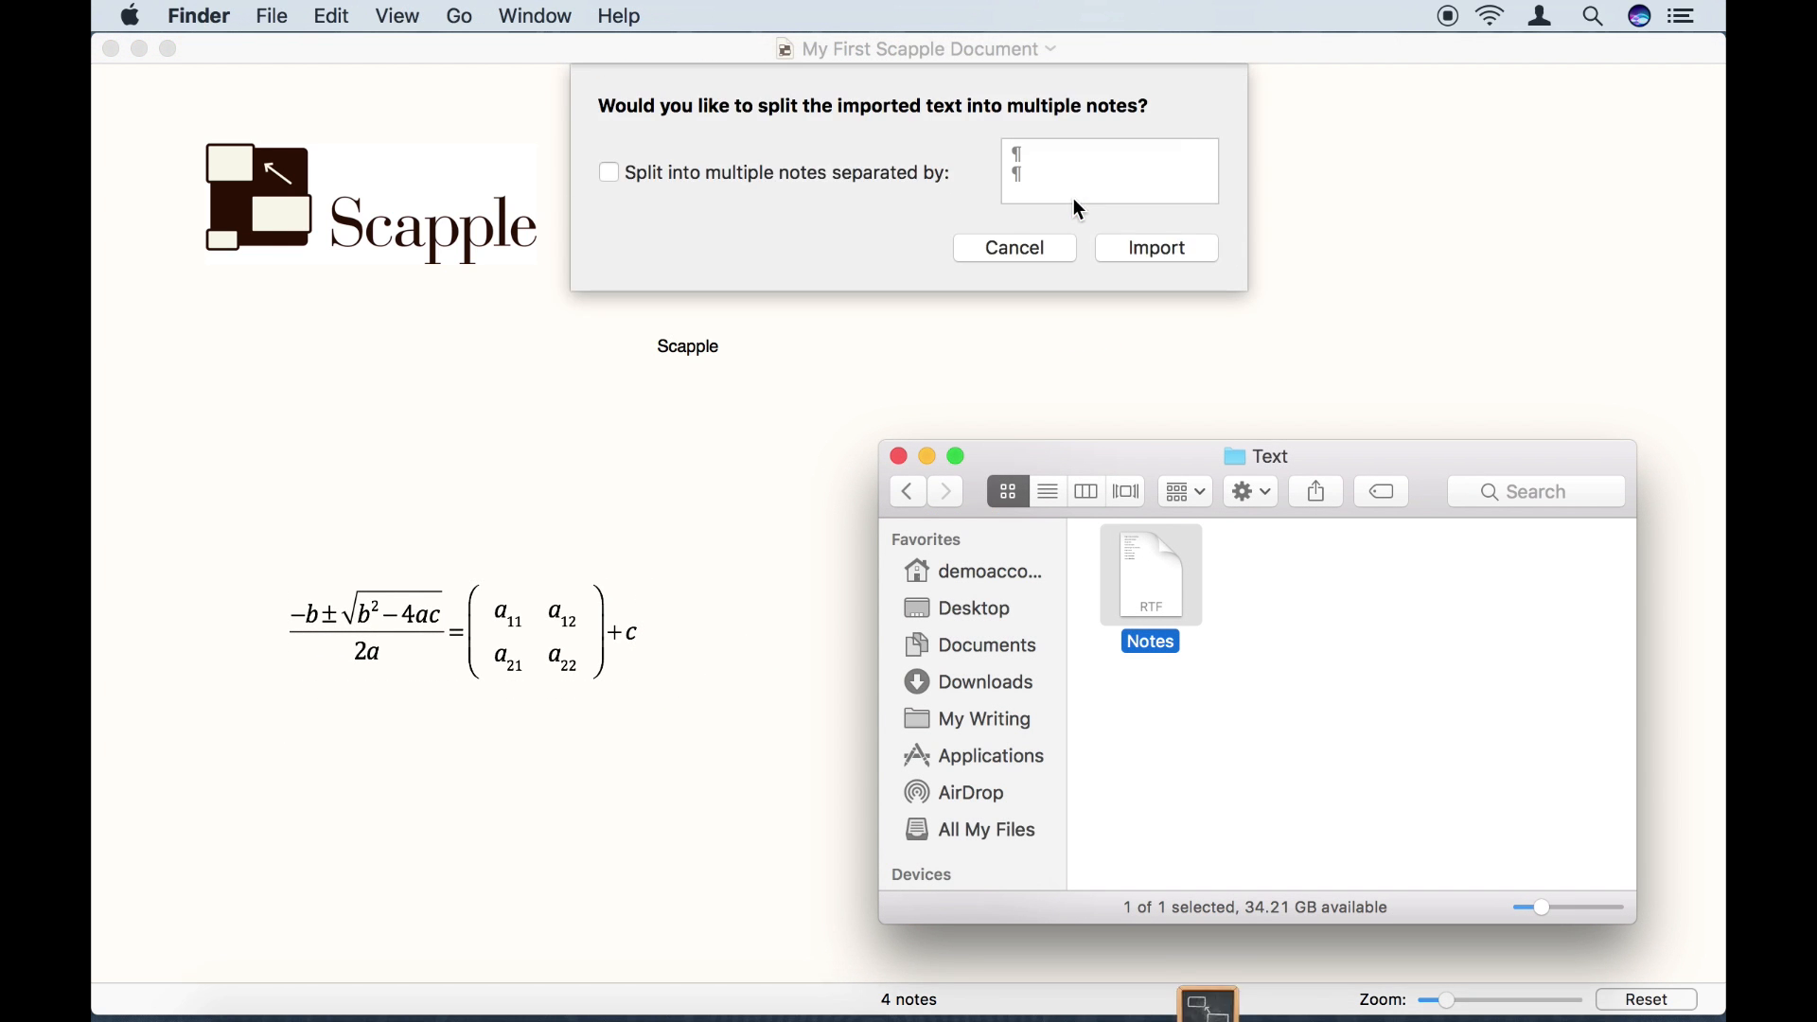
click(855, 174)
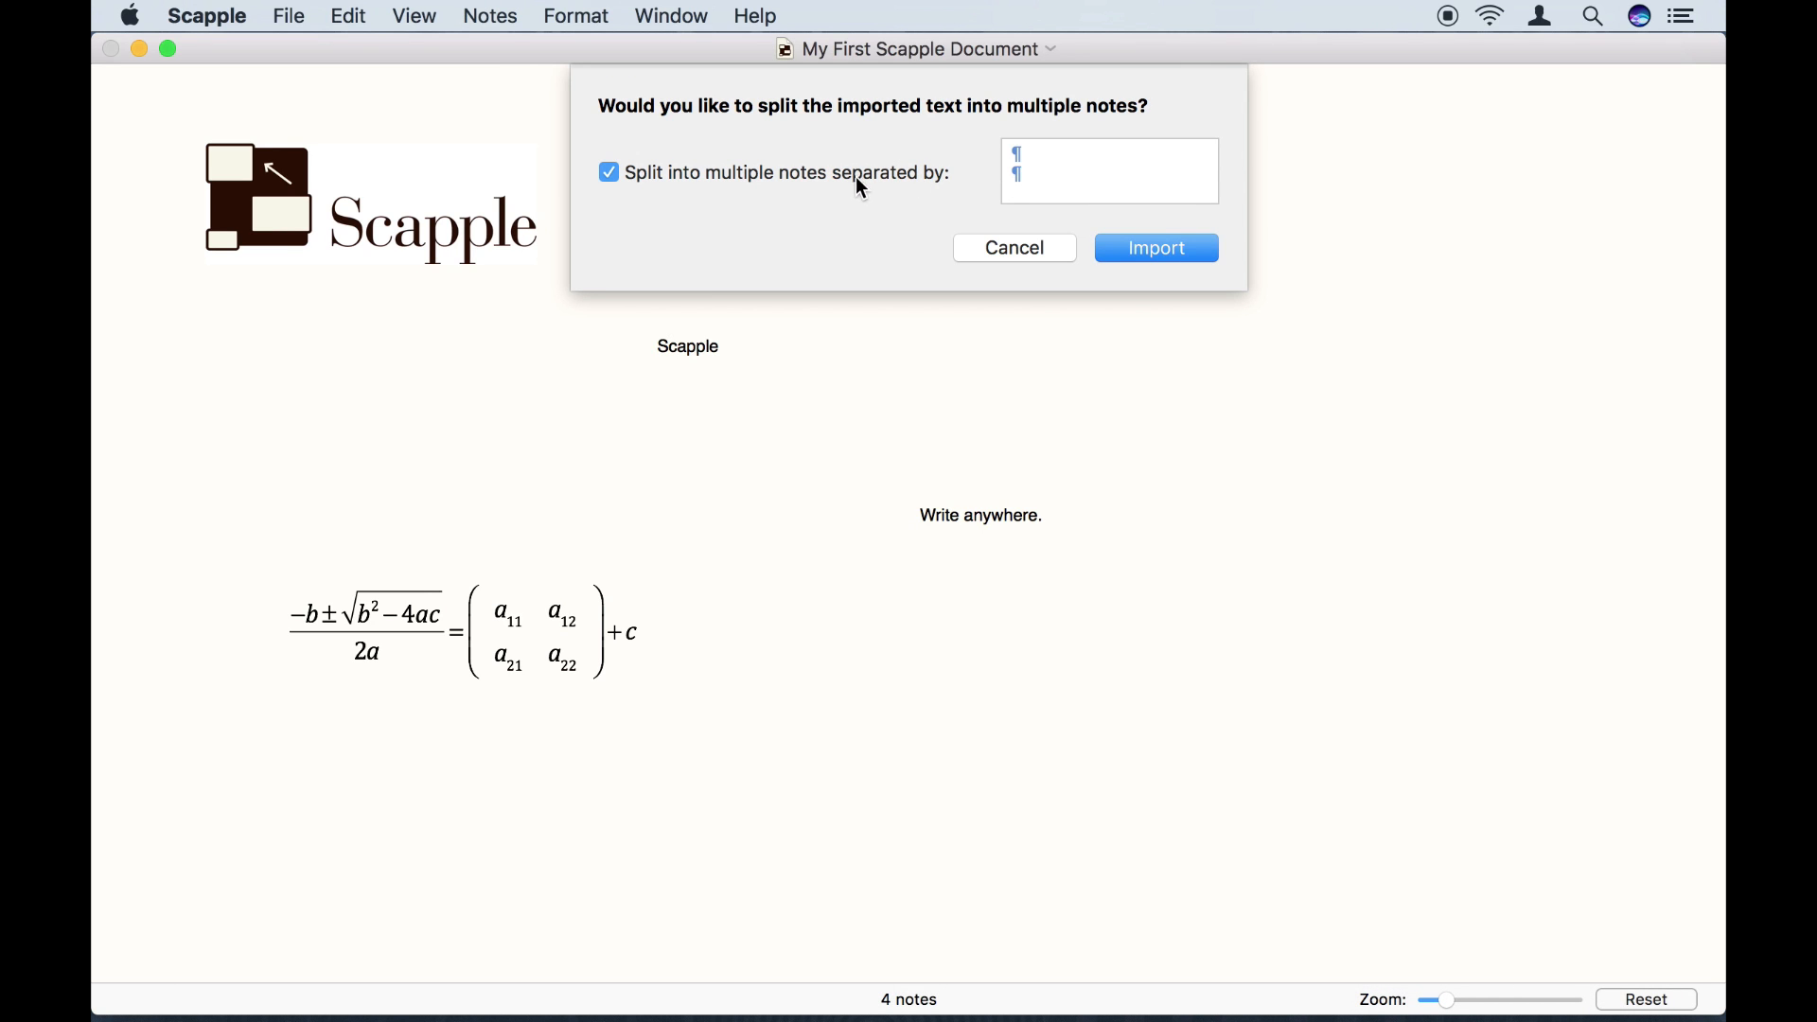
click(1179, 244)
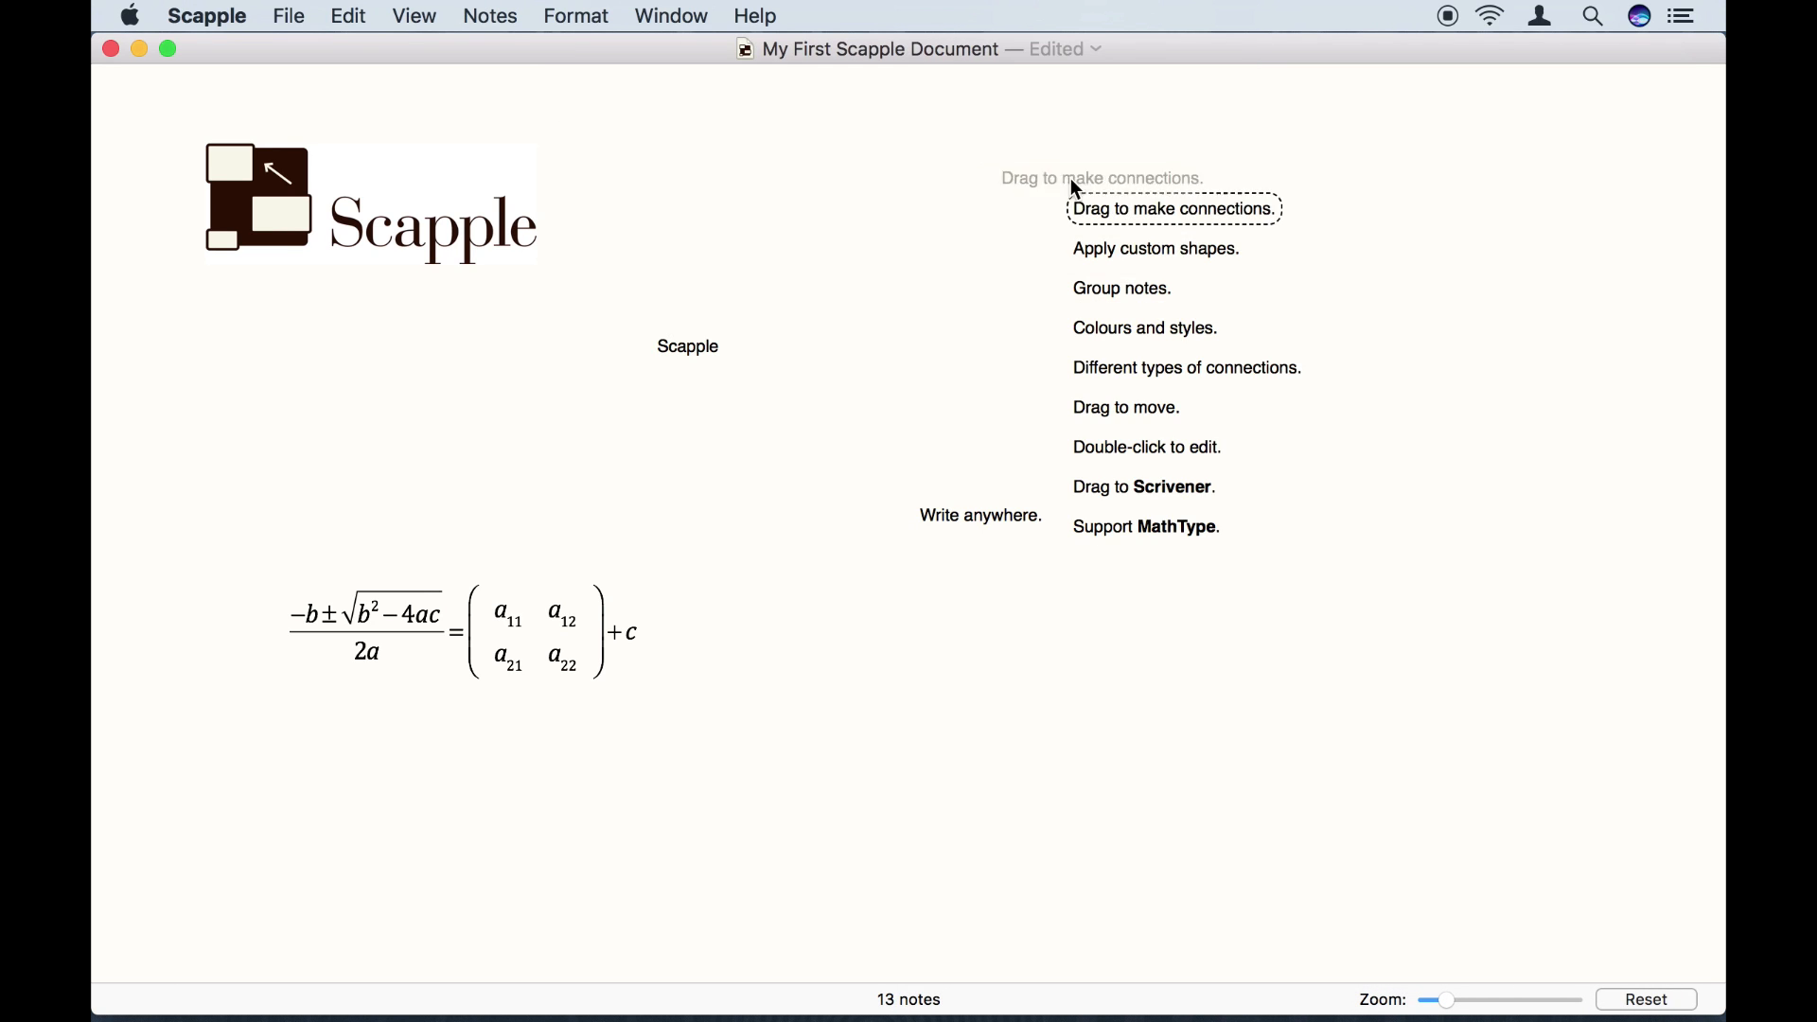
Move the Apply custom shapes note right of the imported list and the Colours and styles note below Write anywhere.
drag(1136, 230, 1263, 233)
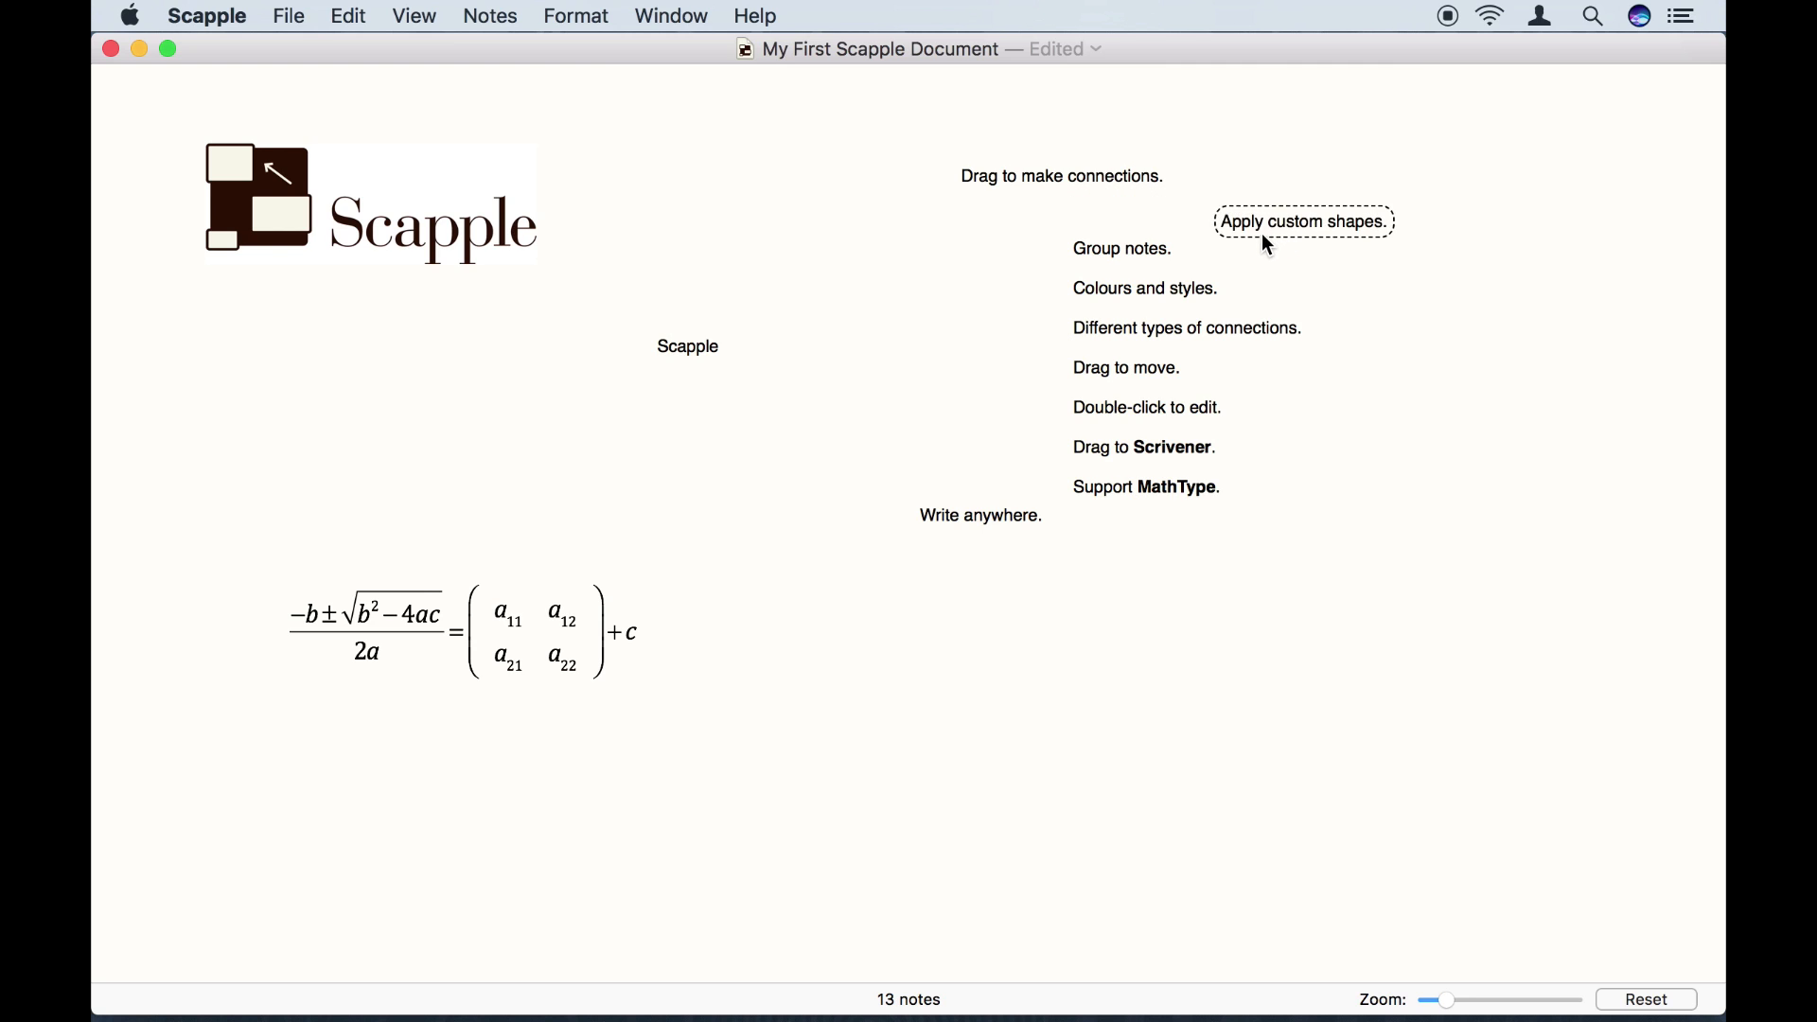
click(1153, 265)
drag(1149, 285, 1007, 767)
click(1002, 747)
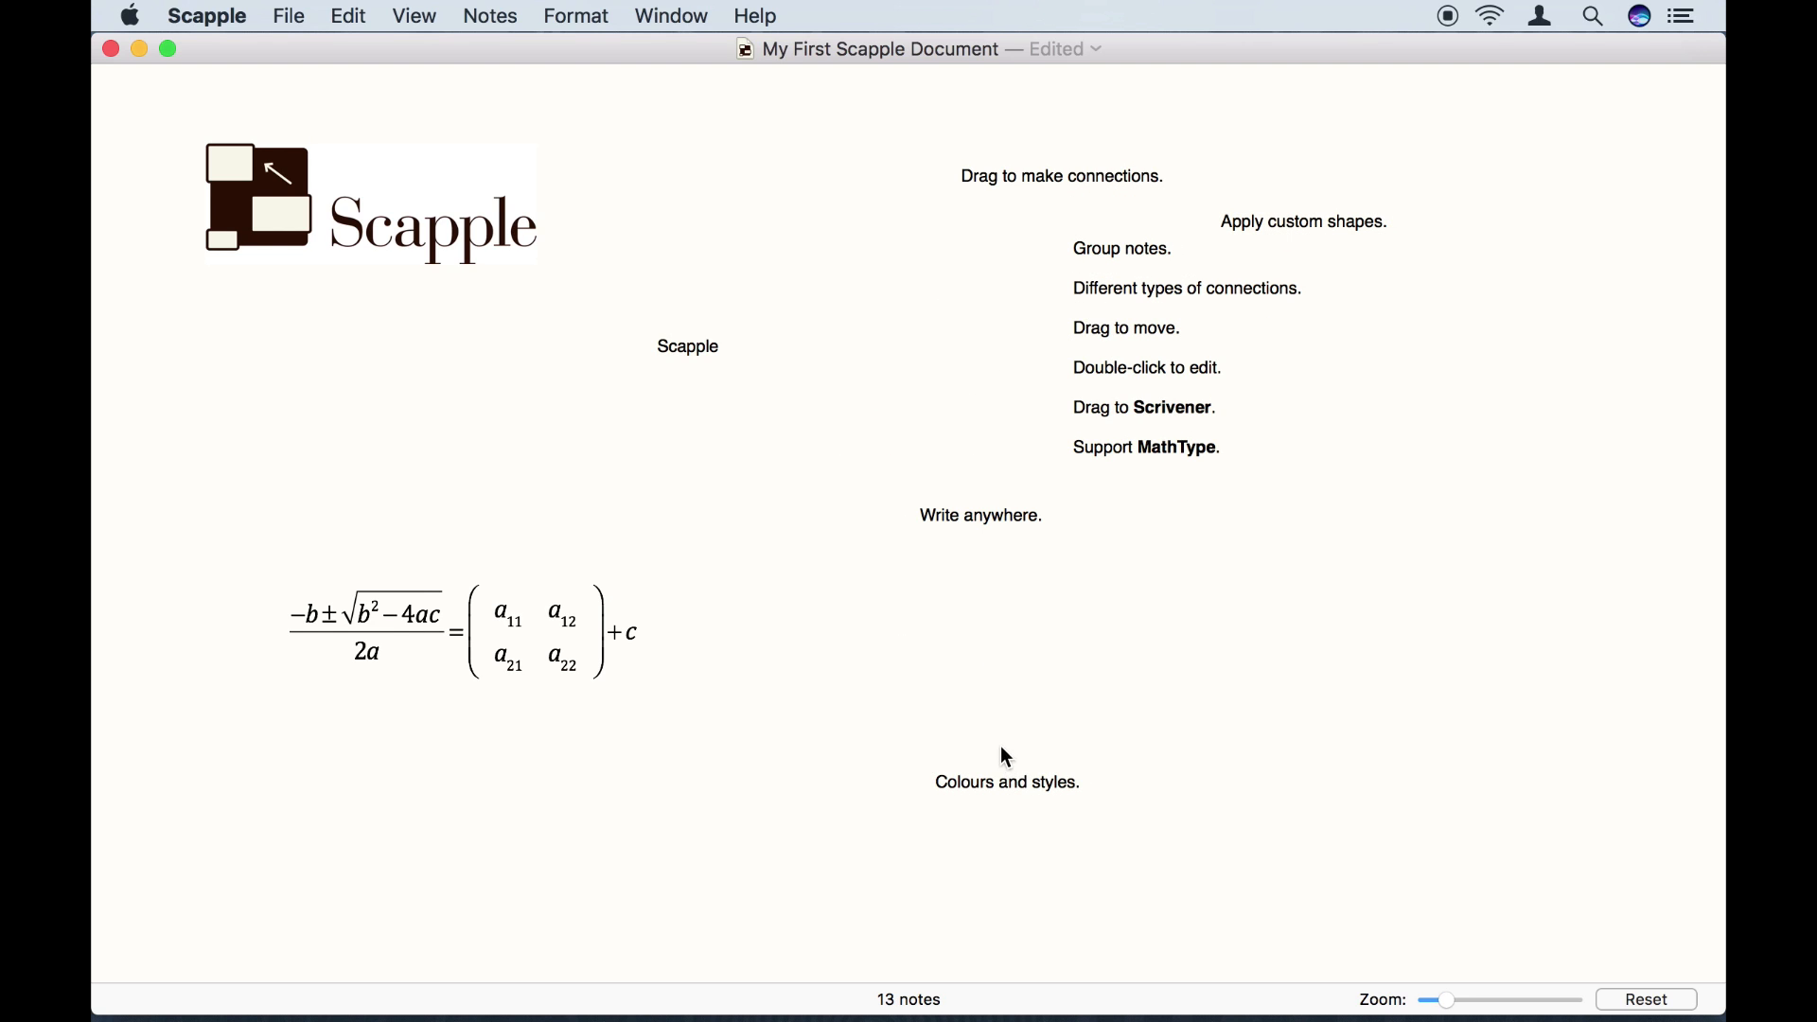
Move the lower five imported notes together down to the right, and shift Write anywhere, Group notes and Apply custom shapes together down and left.
drag(1037, 284, 1413, 483)
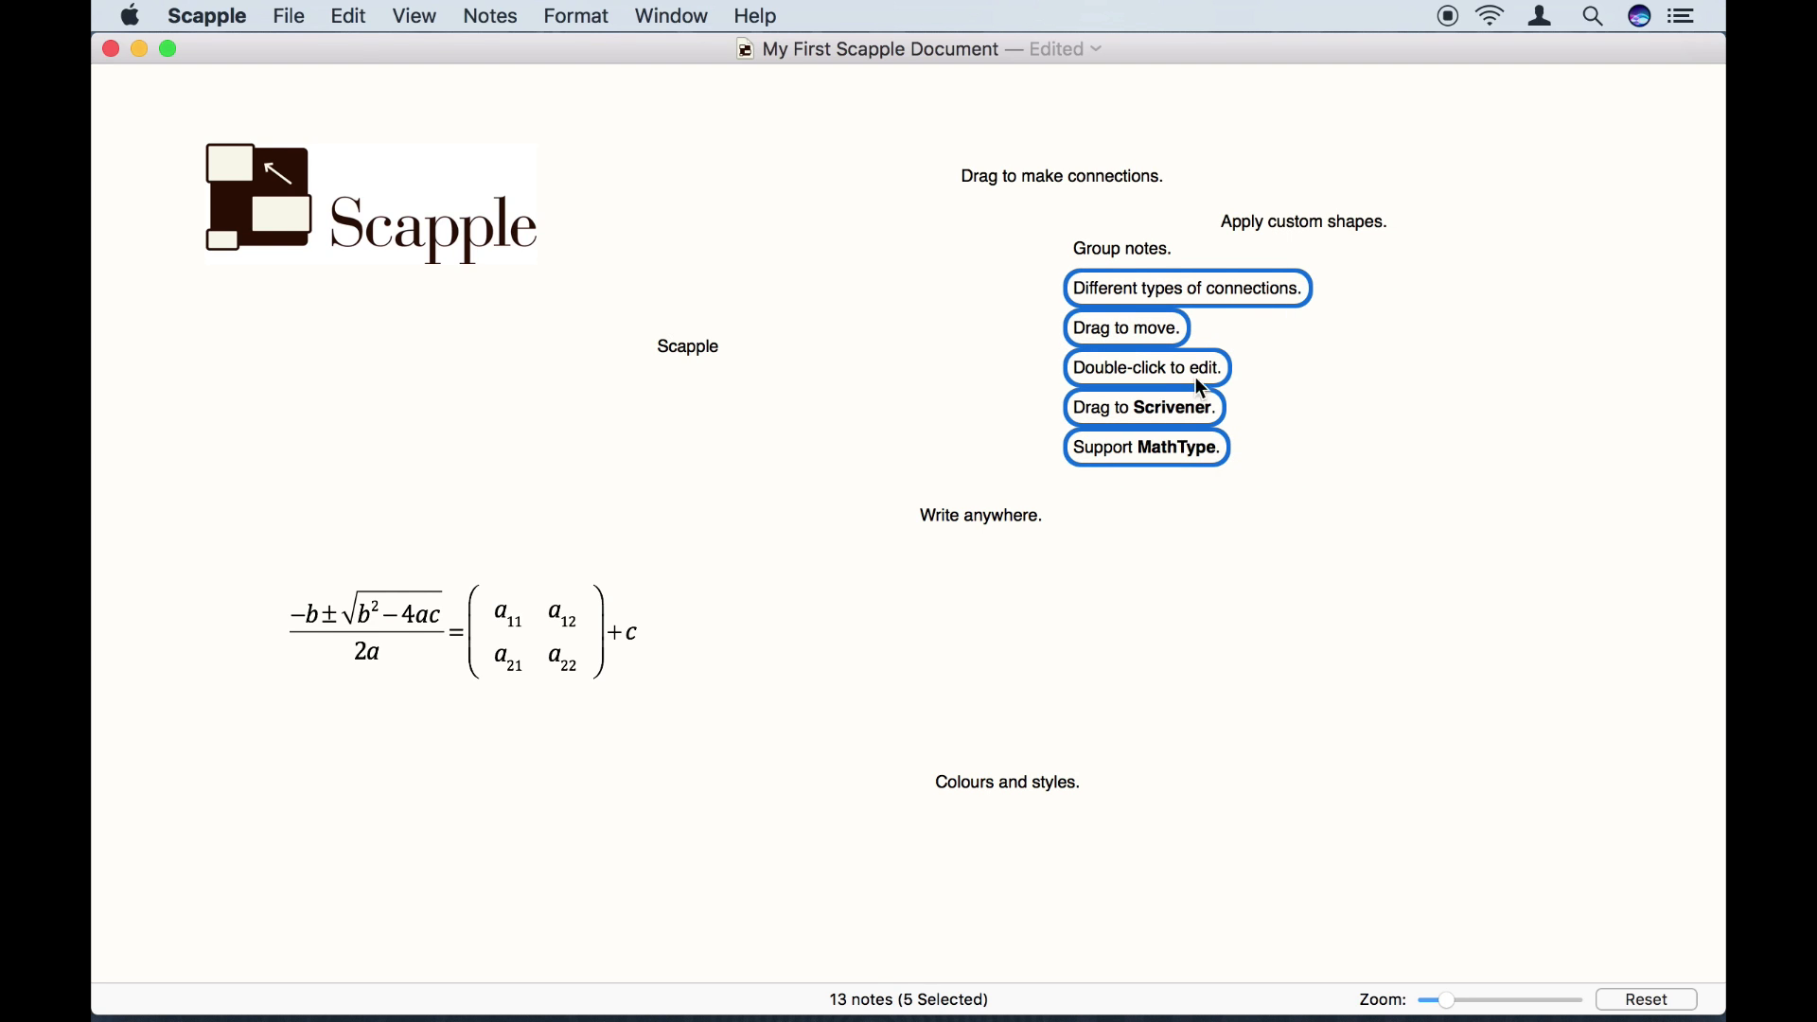
drag(1160, 329, 1348, 571)
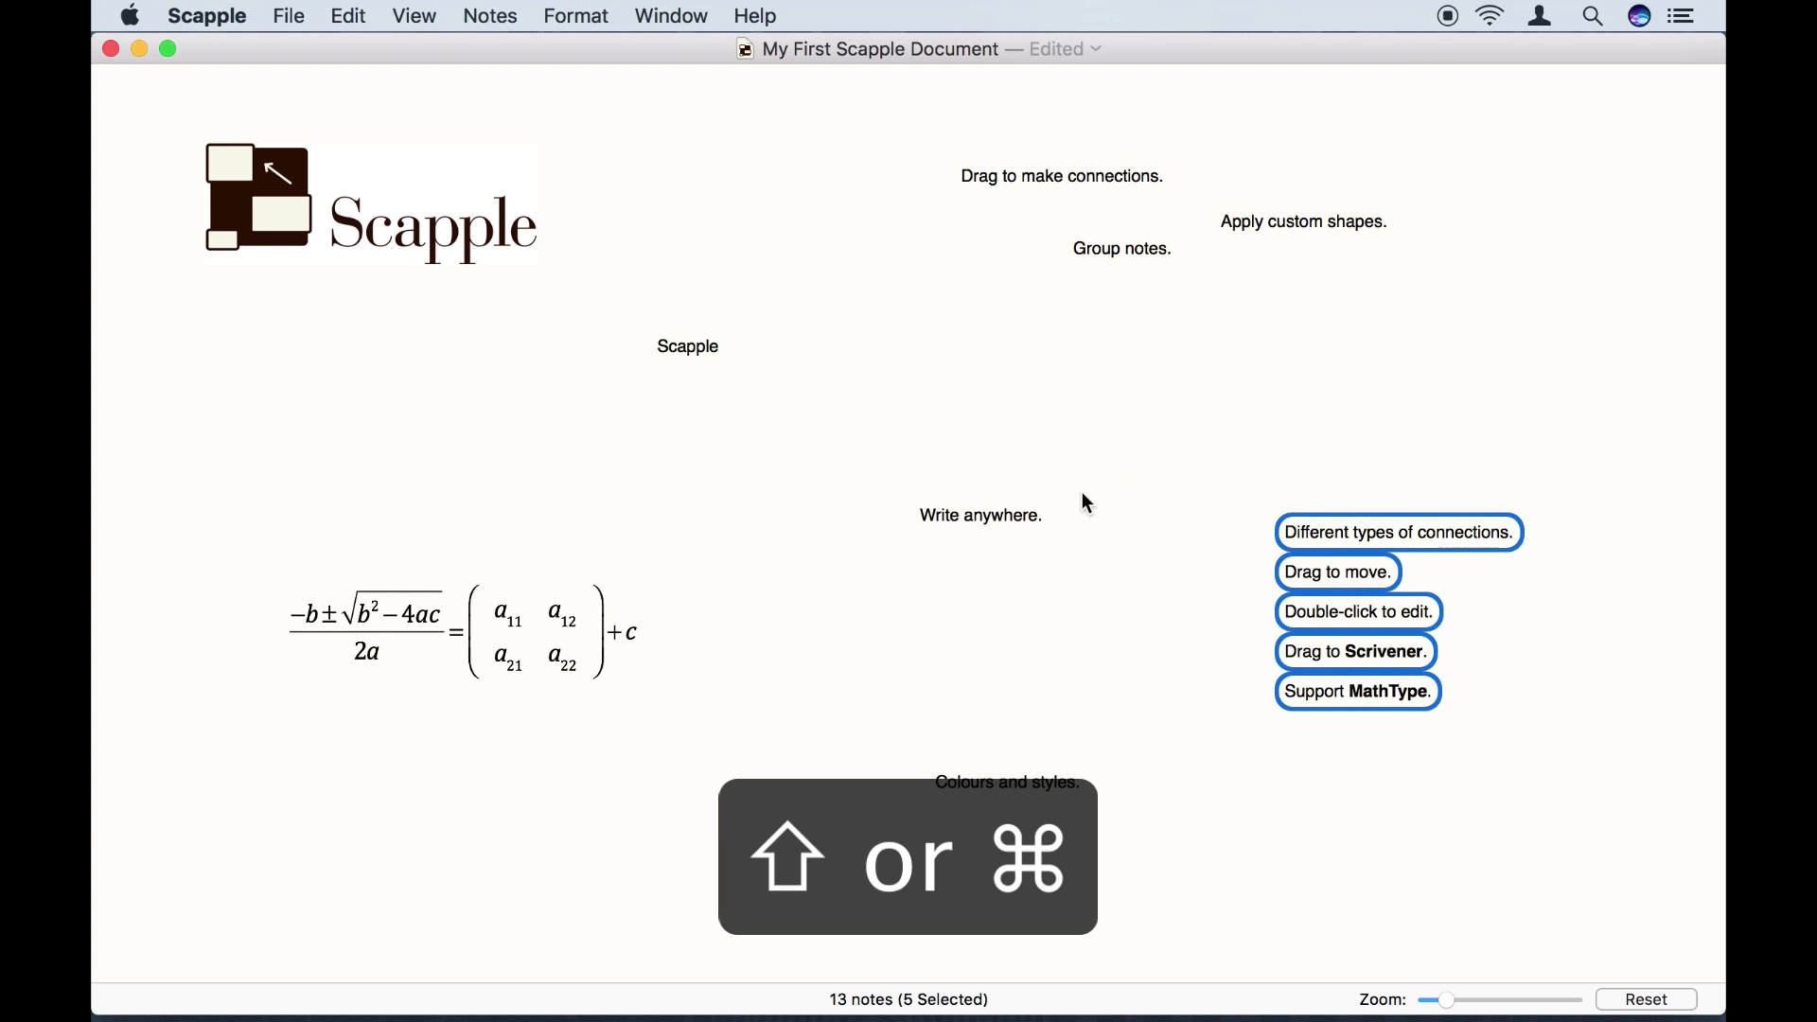
click(1024, 520)
shift+click(1128, 250)
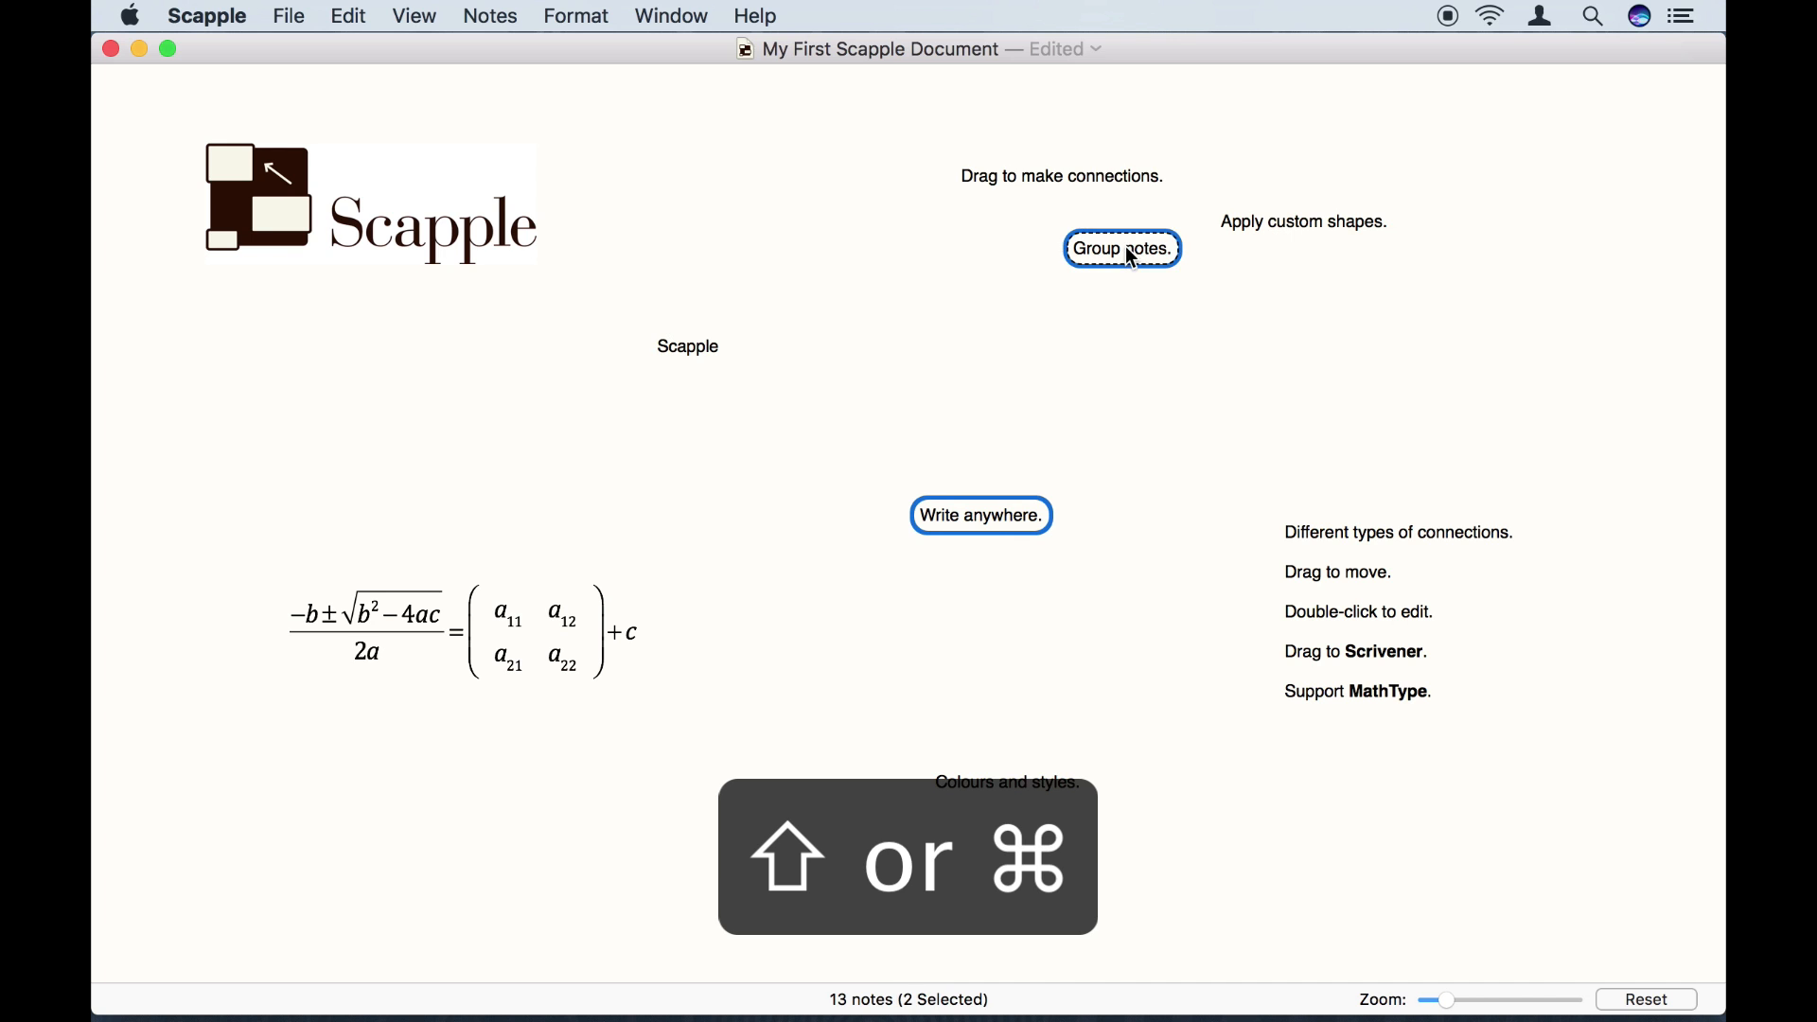
shift+click(1306, 227)
drag(1151, 249, 1028, 383)
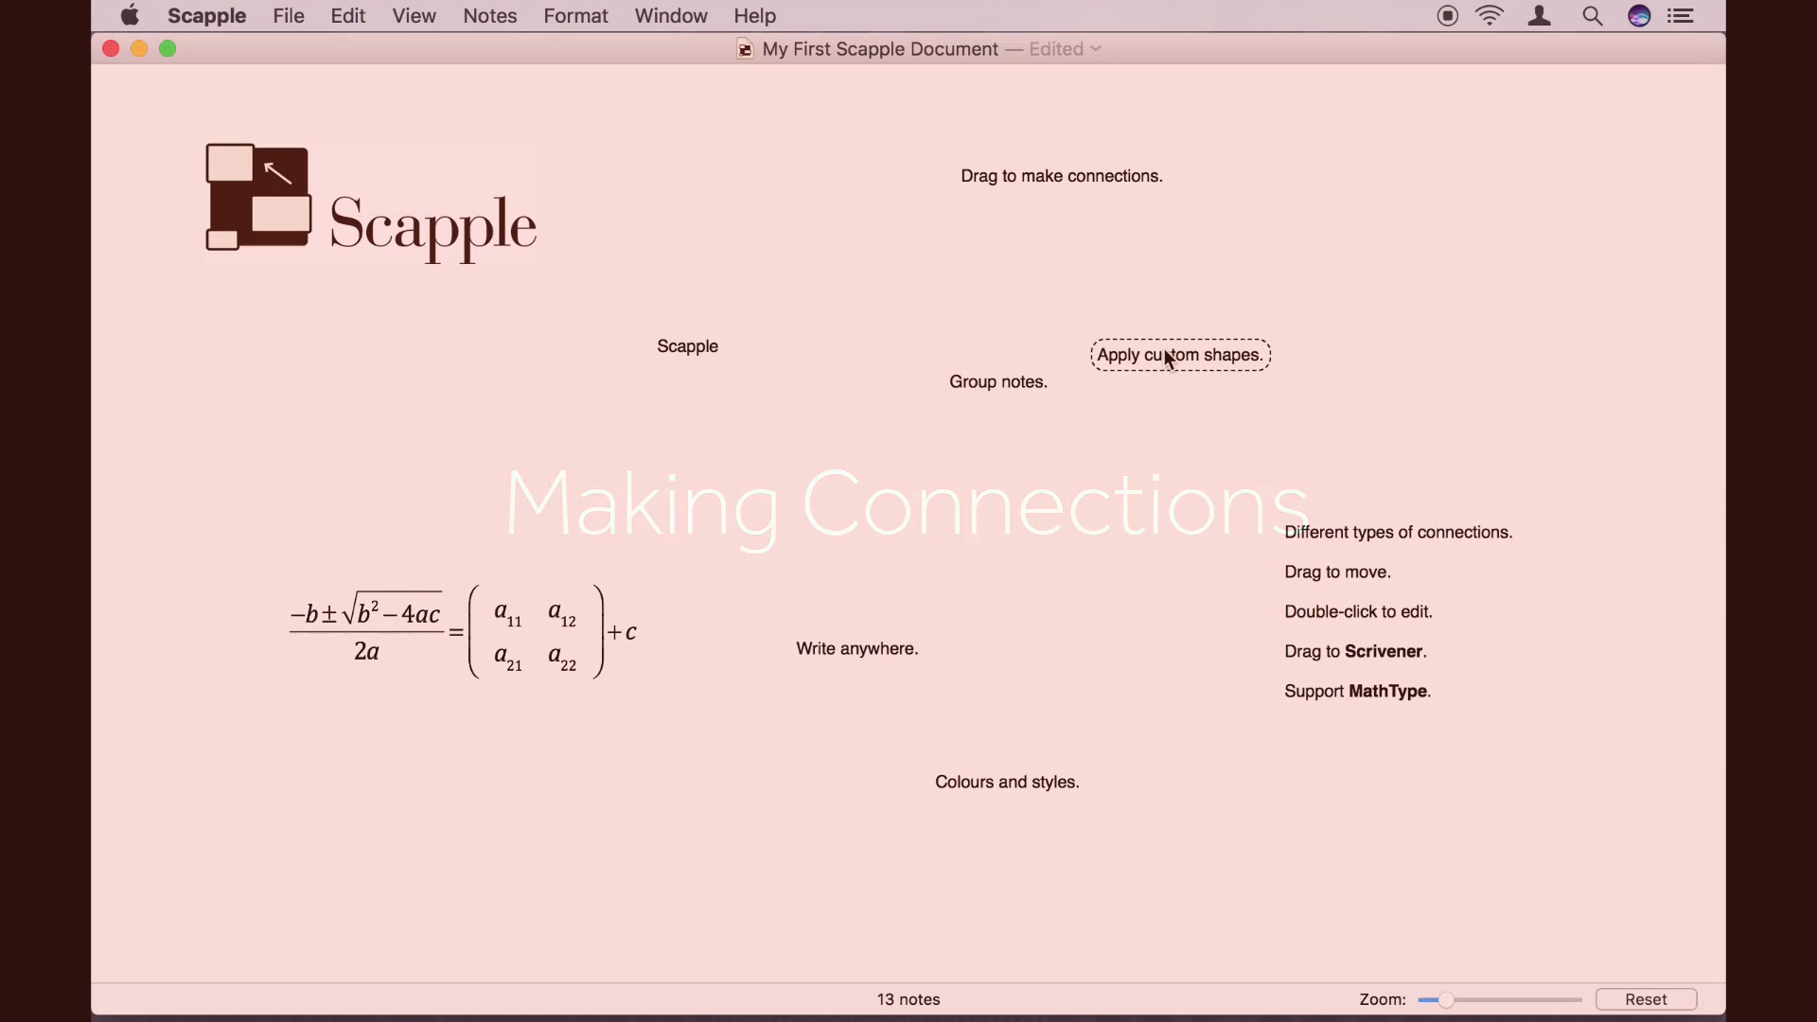
Connect Apply custom shapes with dotted lines to the Different types of connections and Drag to make connections notes.
drag(1164, 348, 1353, 531)
drag(1141, 350, 1061, 174)
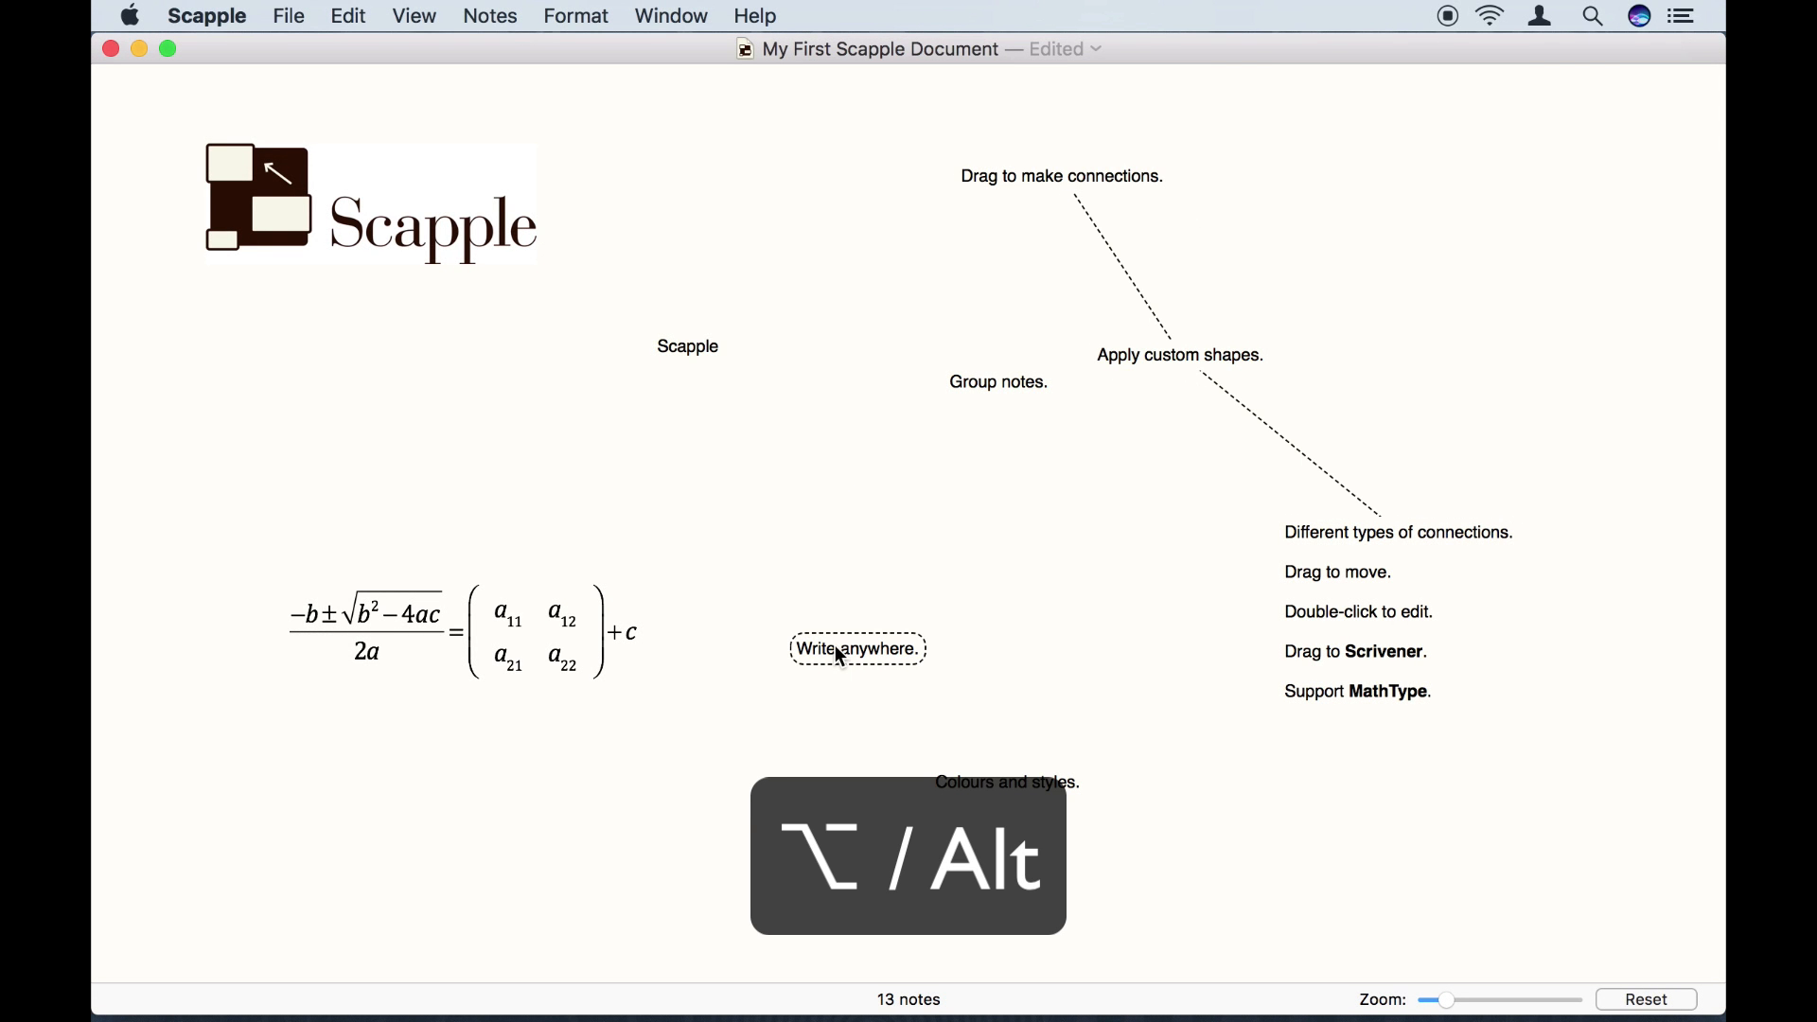
Draw arrows from Write anywhere to Group notes and from Scapple to Write anywhere, plus a double-headed arrow between Write anywhere and Colours and styles.
drag(836, 649, 979, 389)
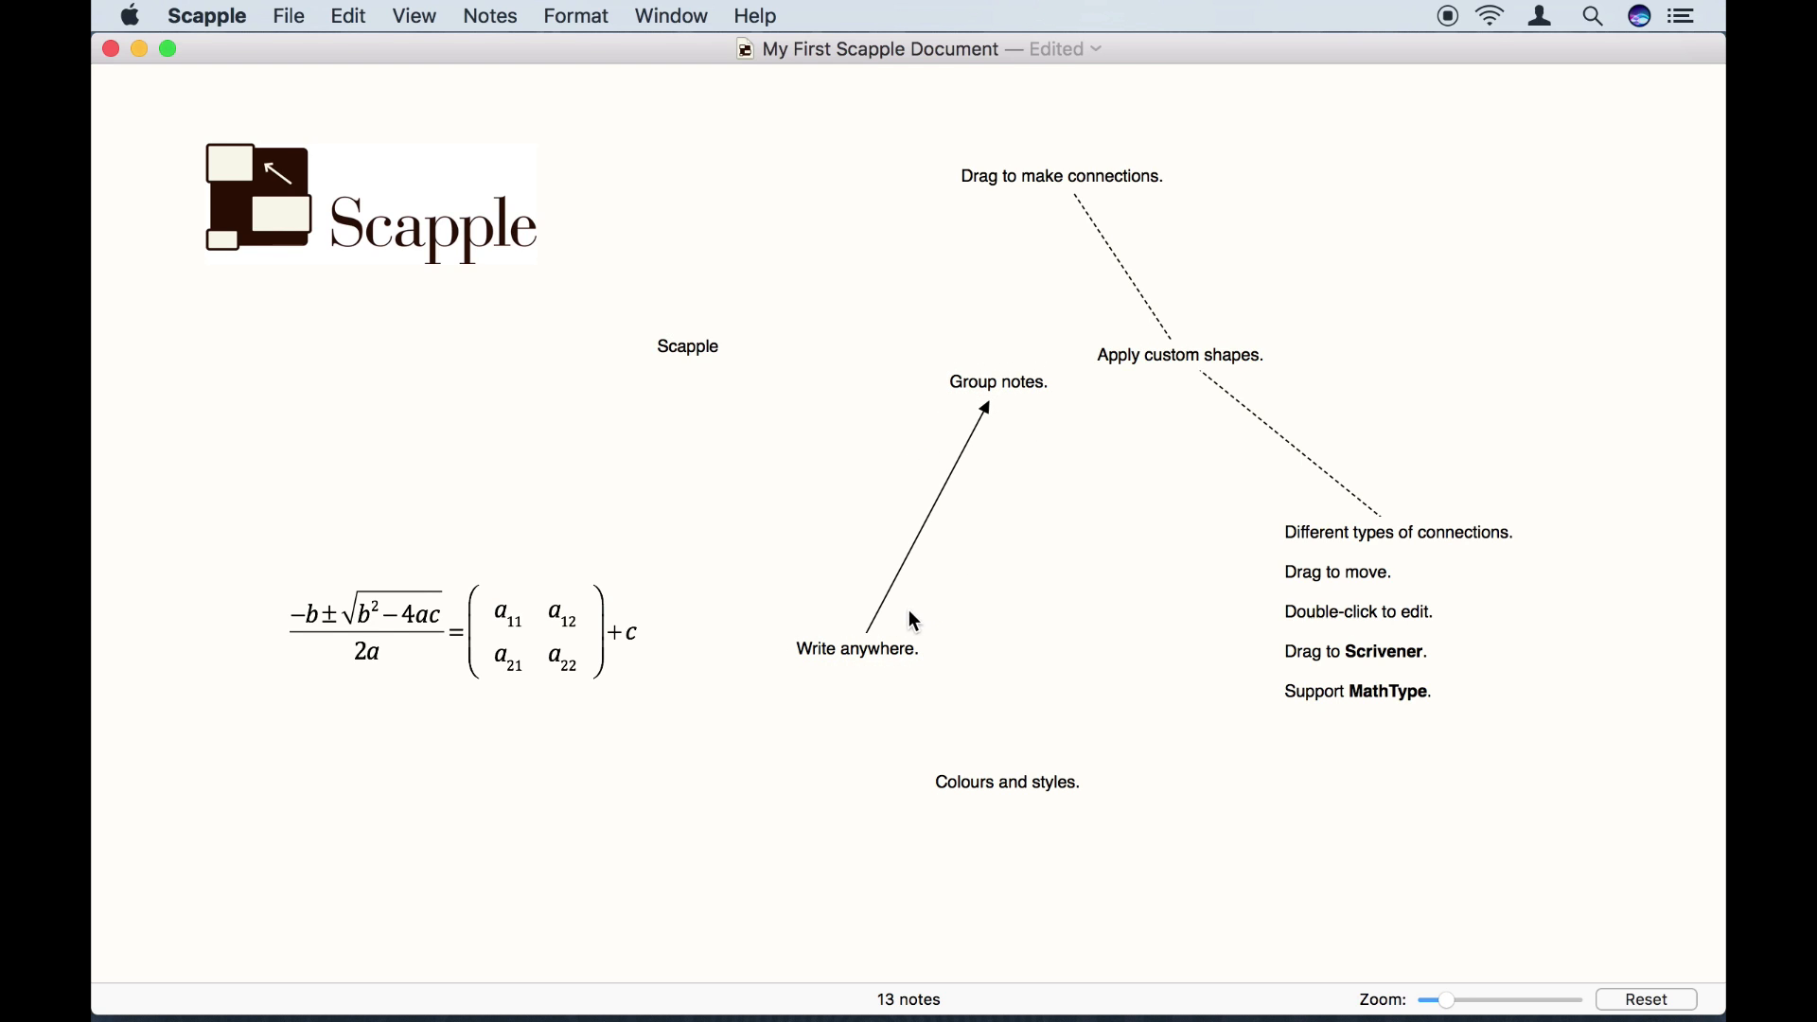
drag(852, 643, 705, 357)
drag(869, 651, 978, 789)
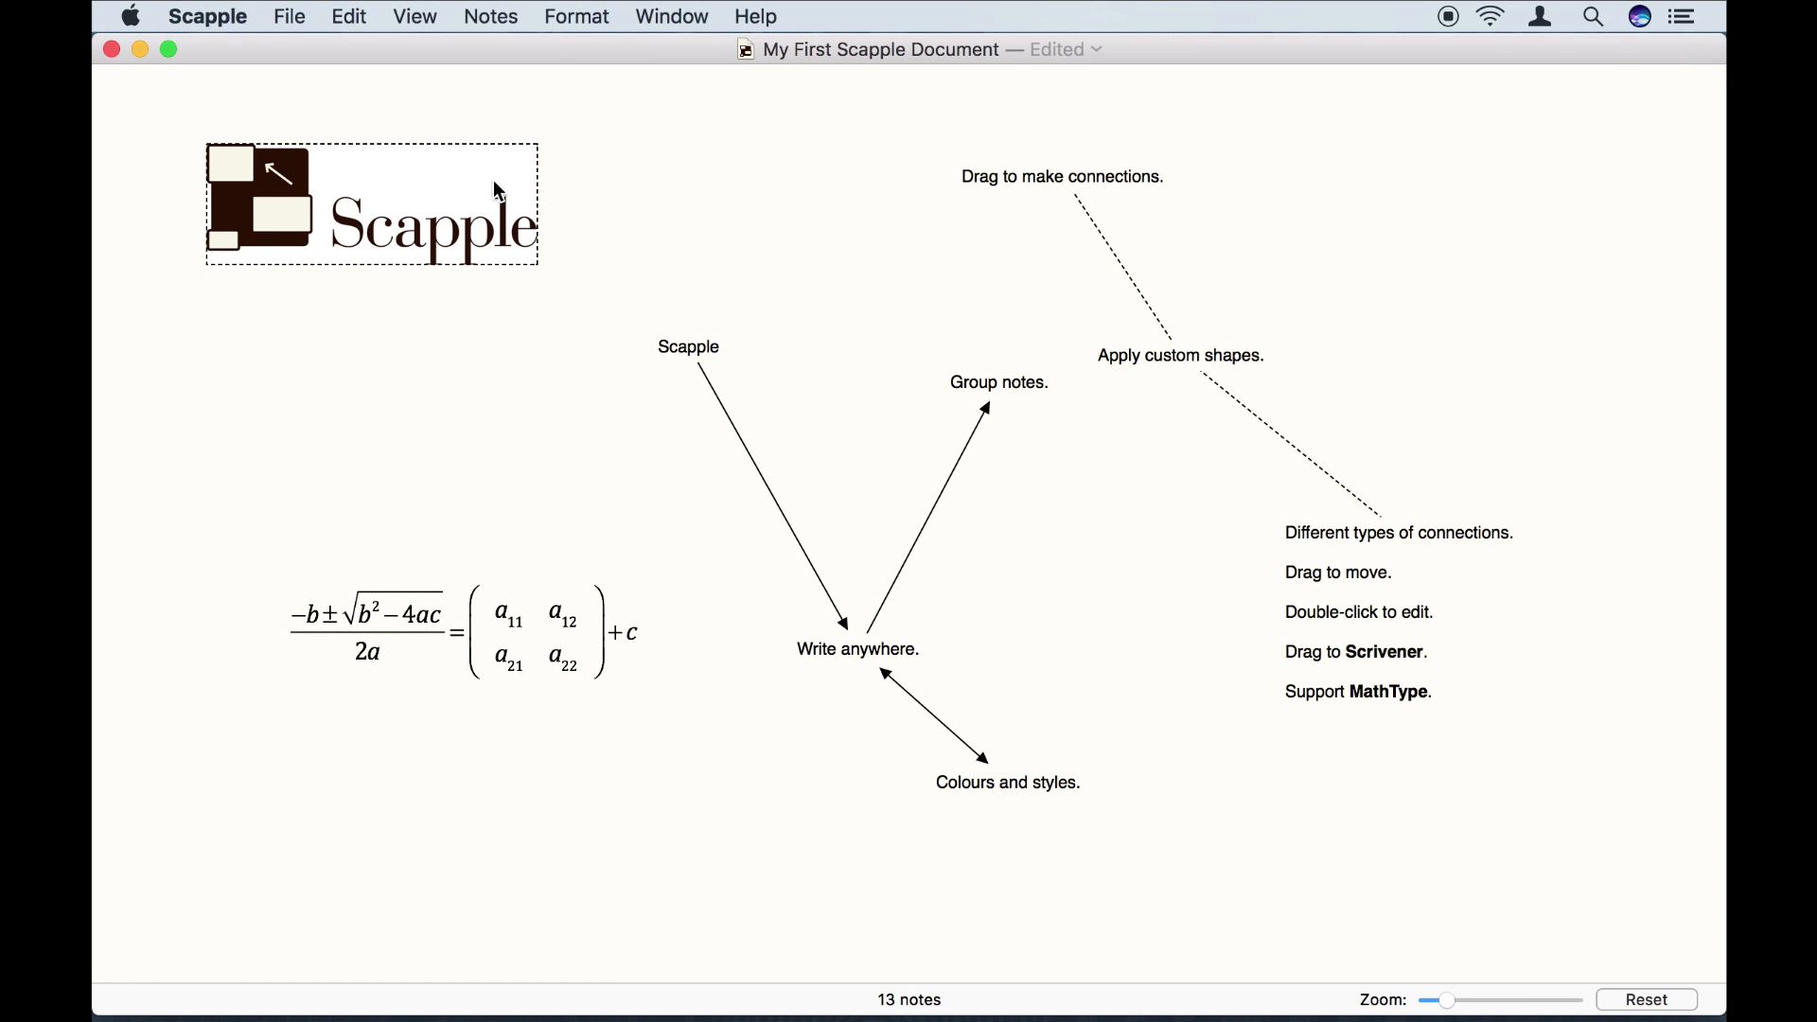
Create a note reading "Rough it out." below the logo, connected by an arrow from the logo.
click(427, 216)
key(alt)
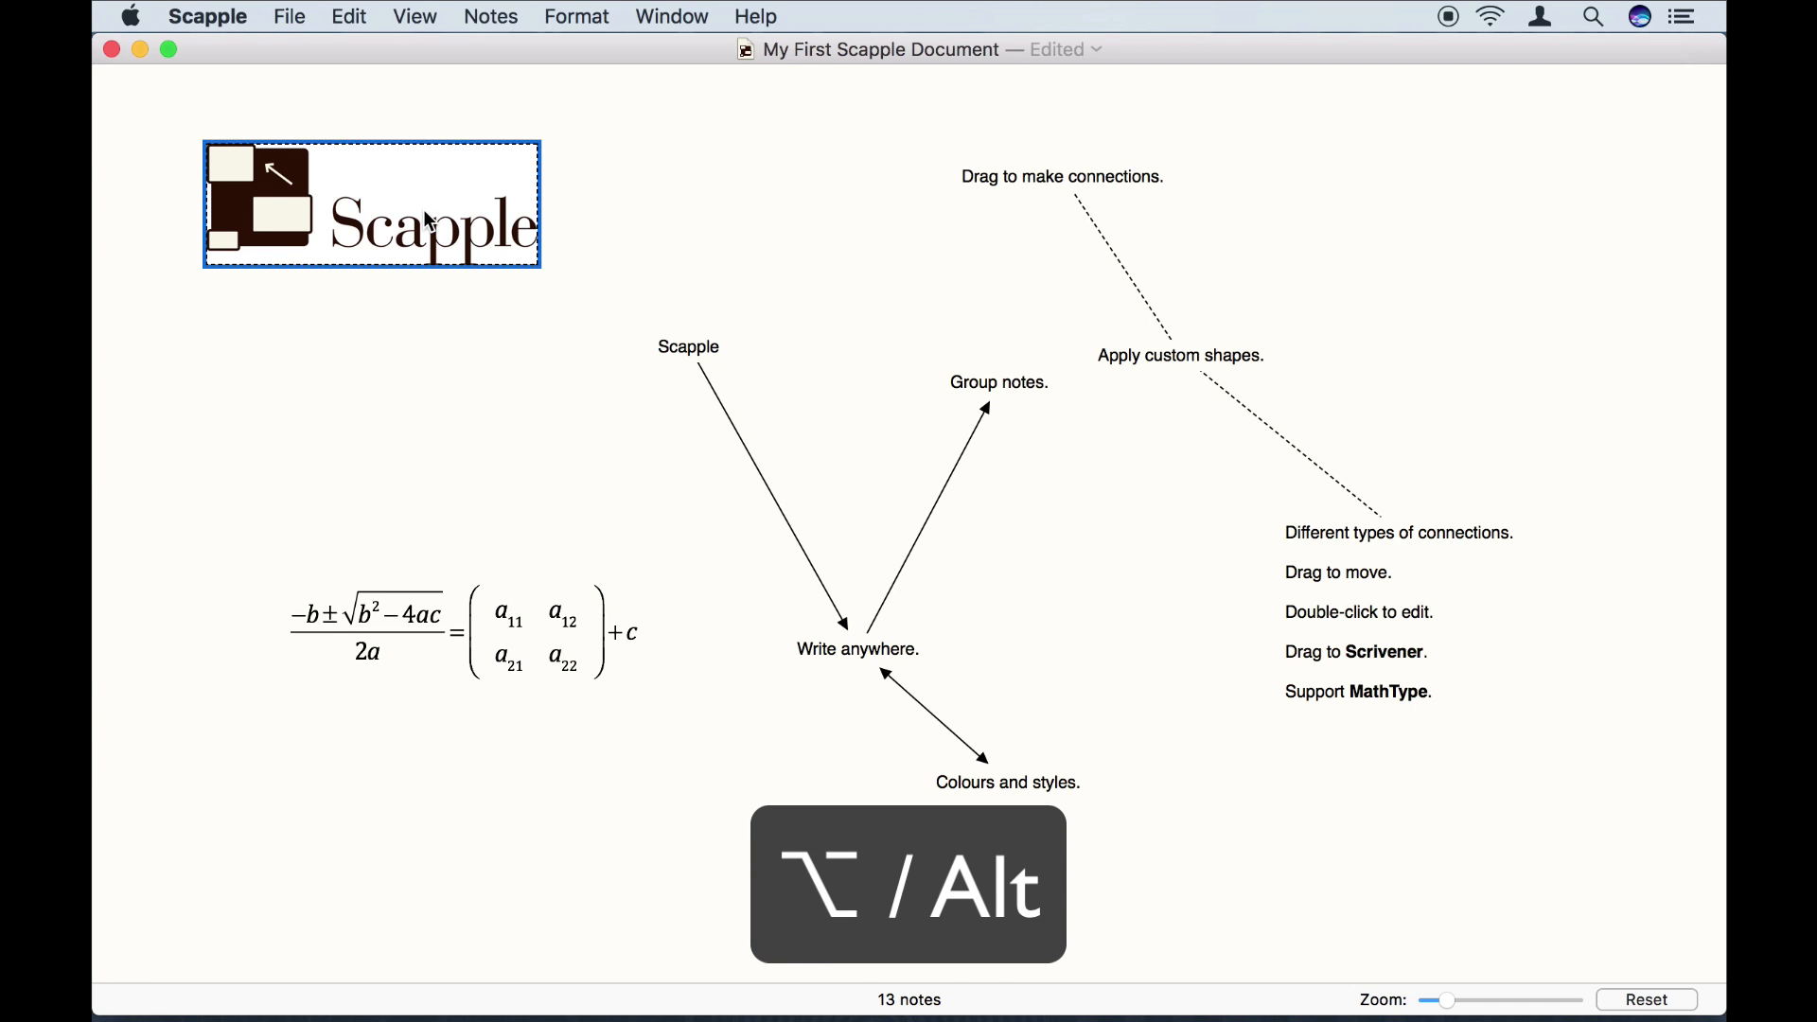
alt+double_click(388, 422)
text(Rough it out.)
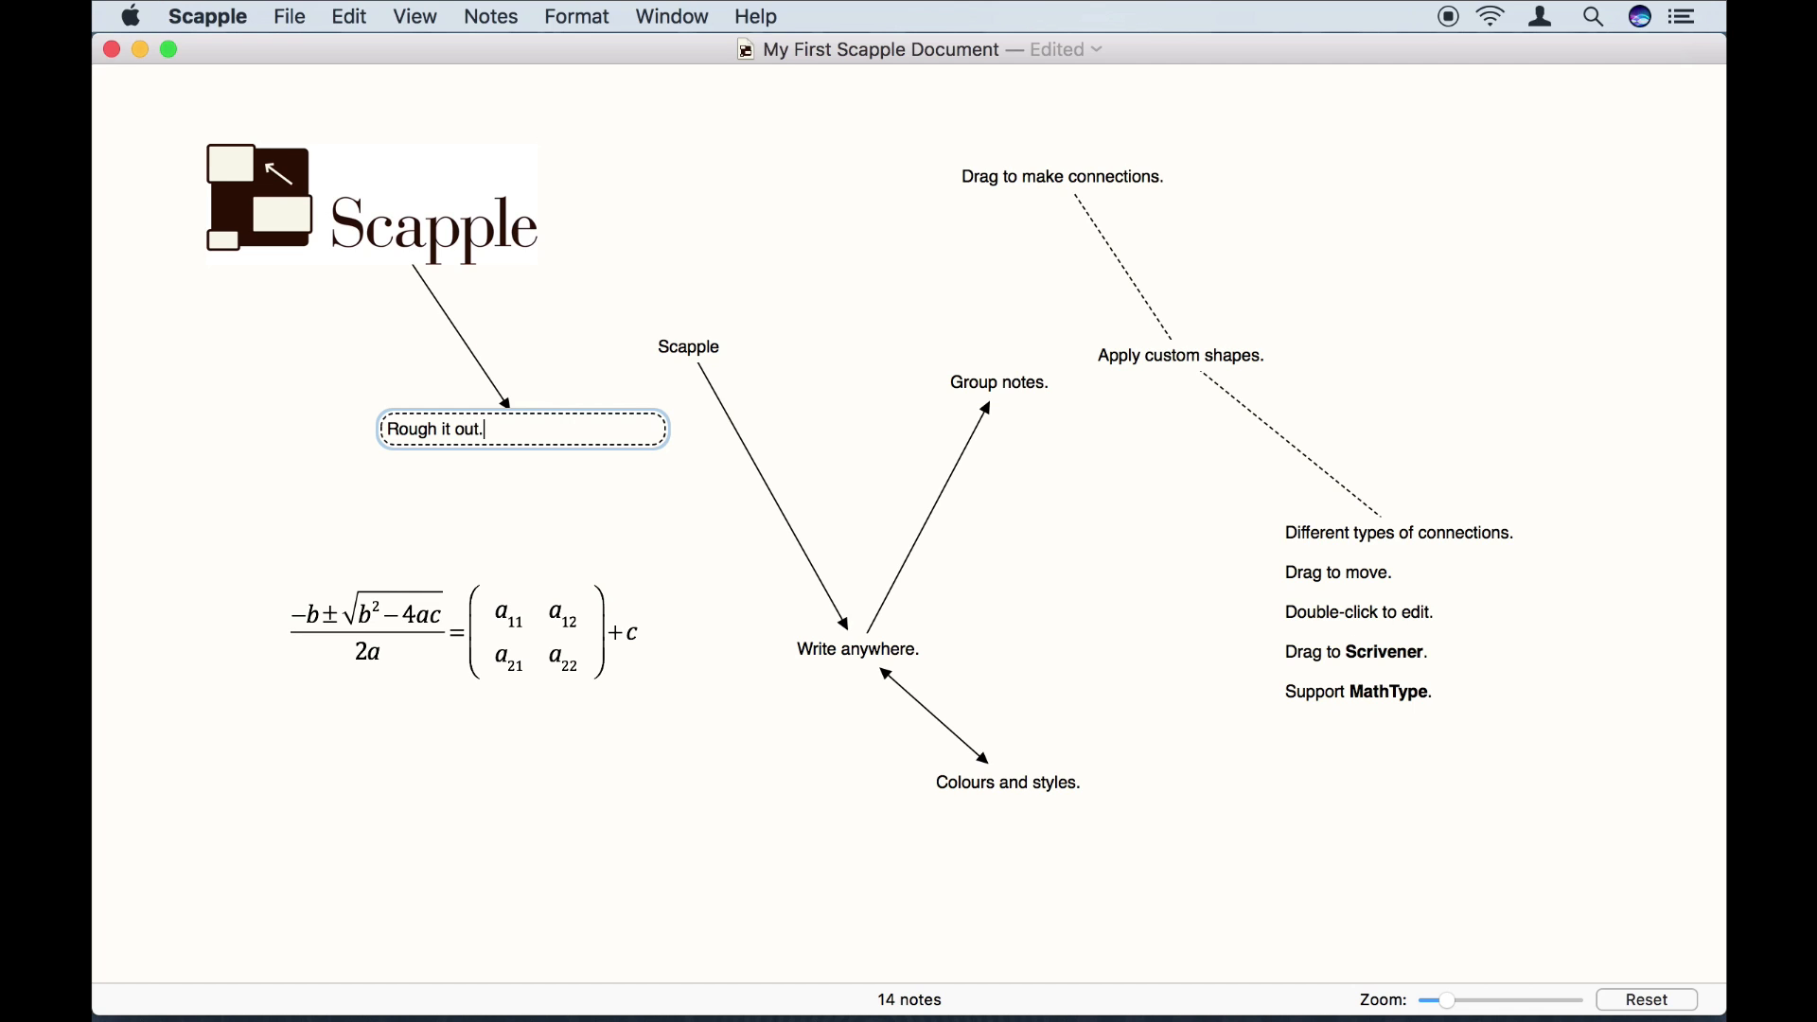
key(Escape)
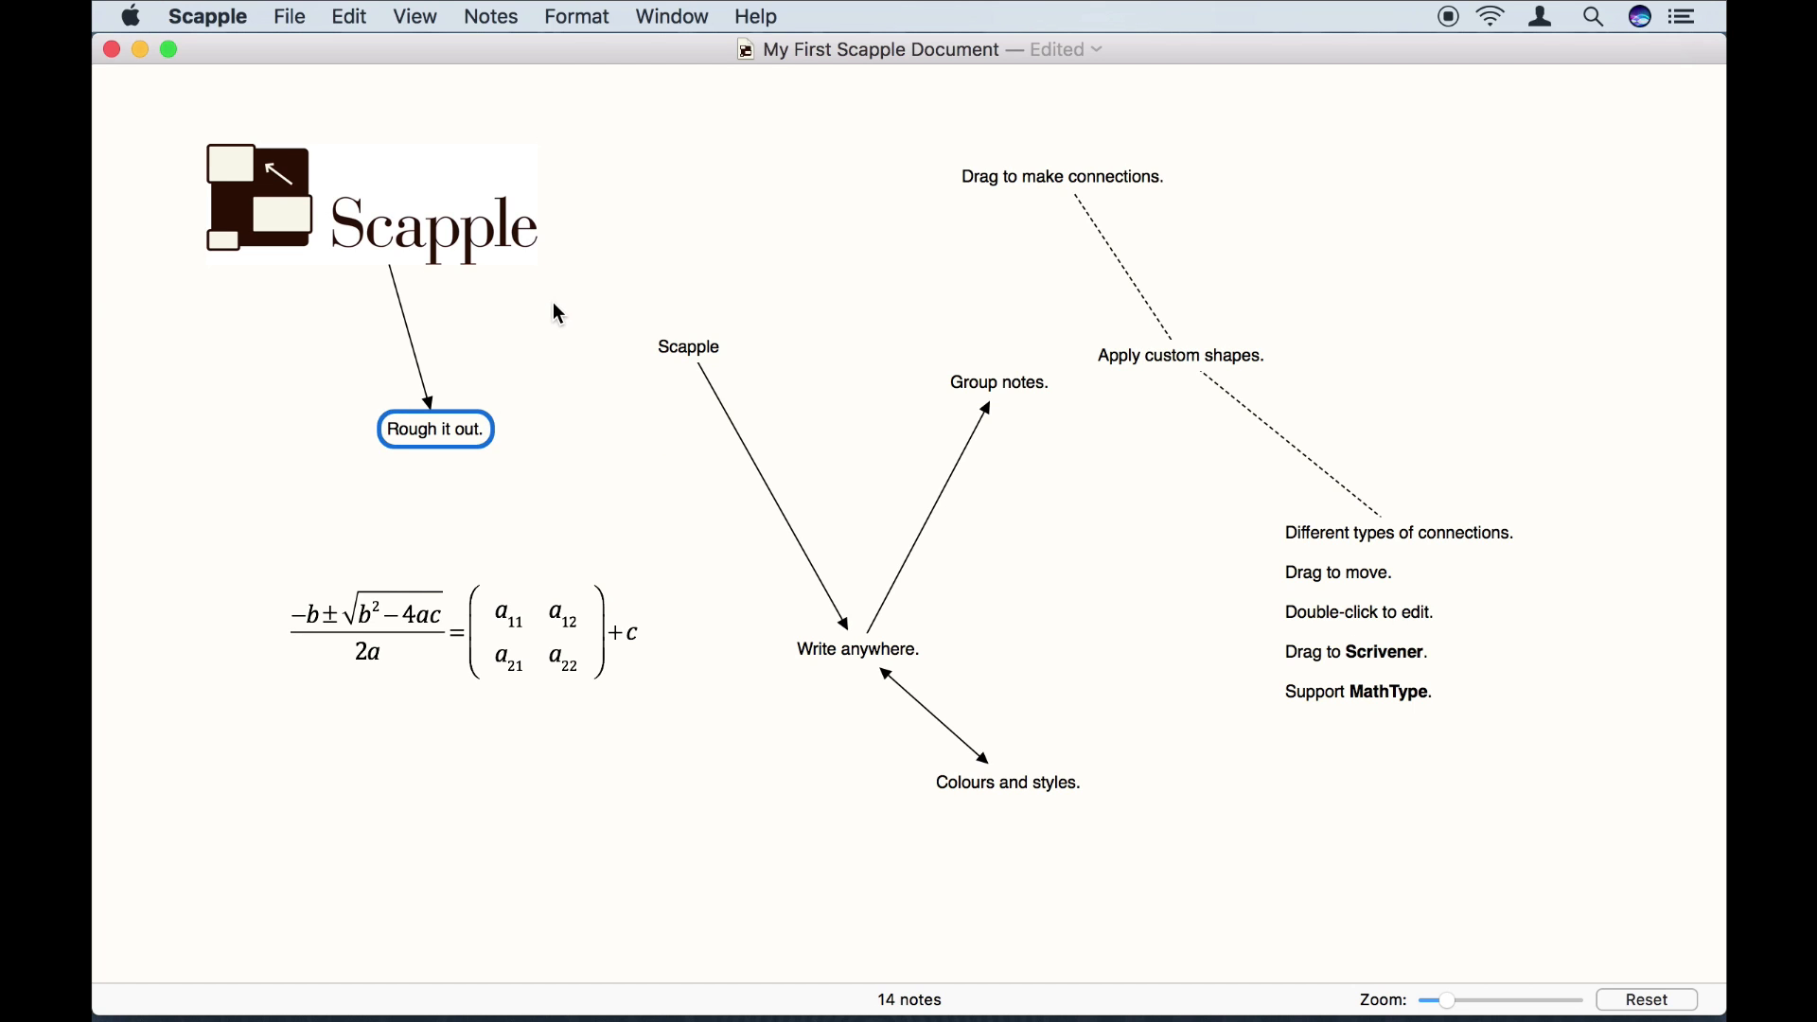
click(563, 302)
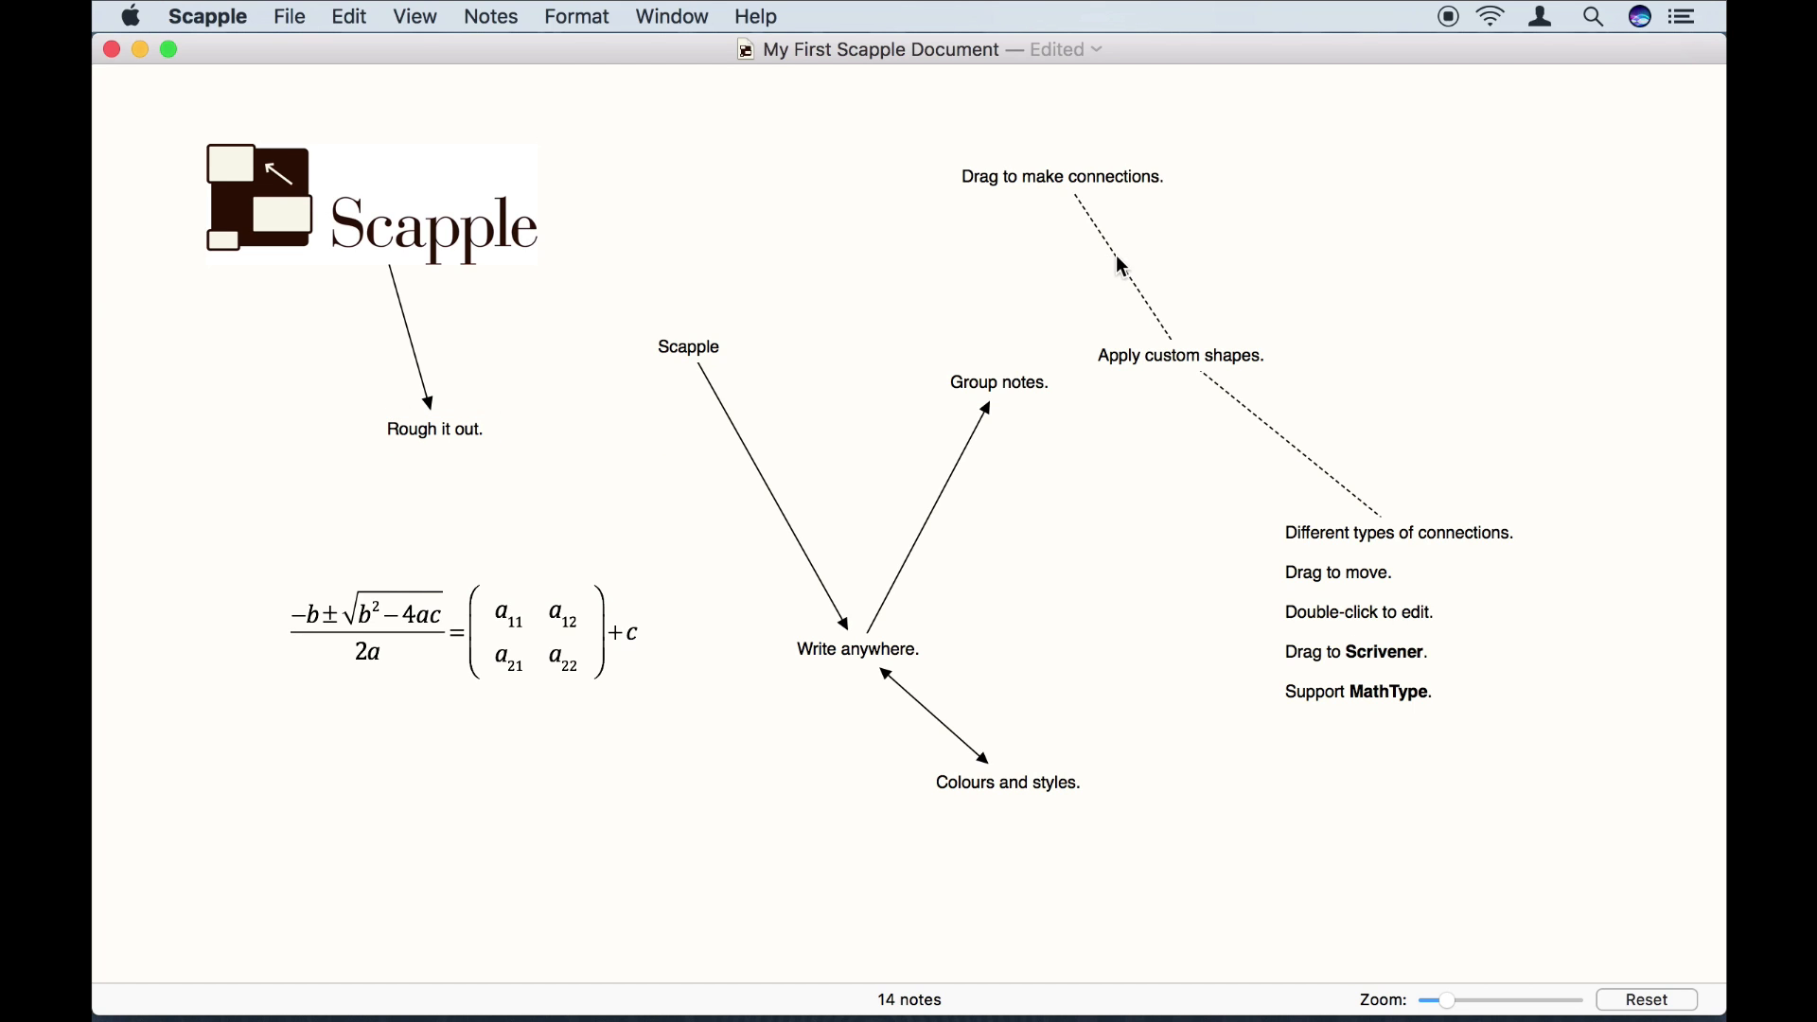
Move the connected Drag to make connections and Apply custom shapes notes together to the right by their connecting line.
drag(1116, 257, 1230, 241)
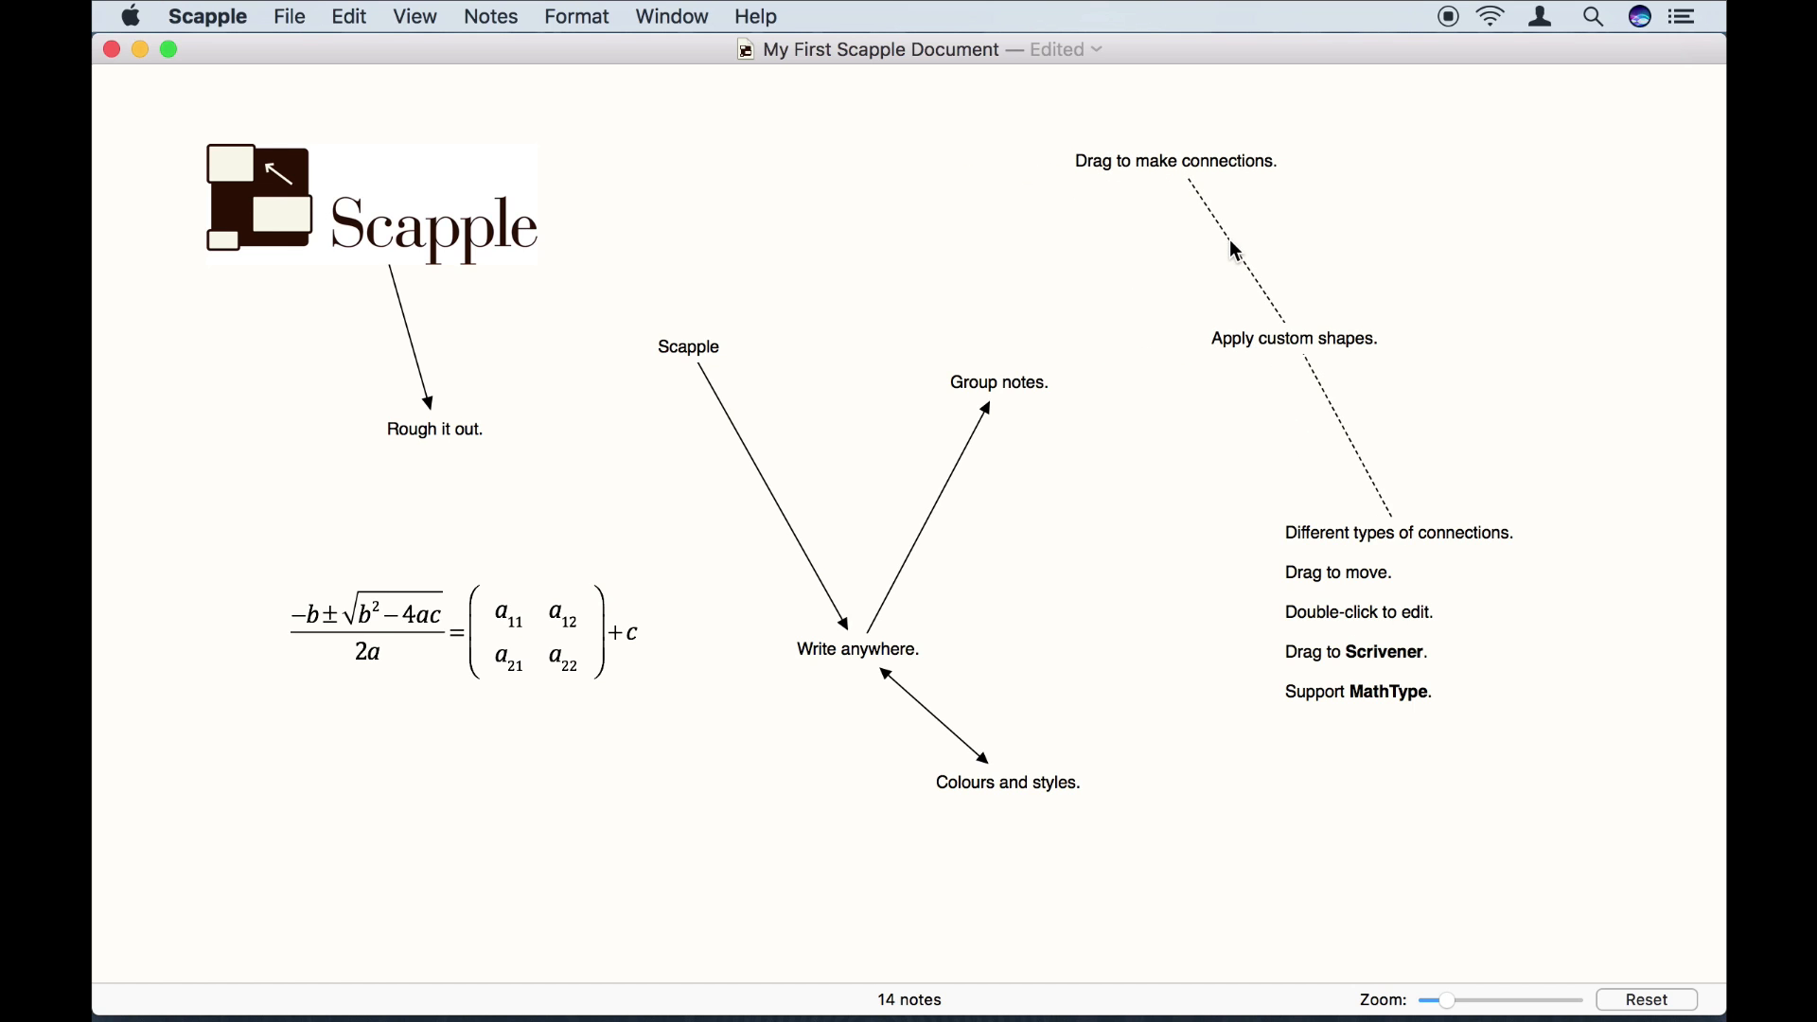
Insert a note reading "Background shapes" into the arrow between Write anywhere and Group notes.
double_click(933, 509)
text(Background shapes)
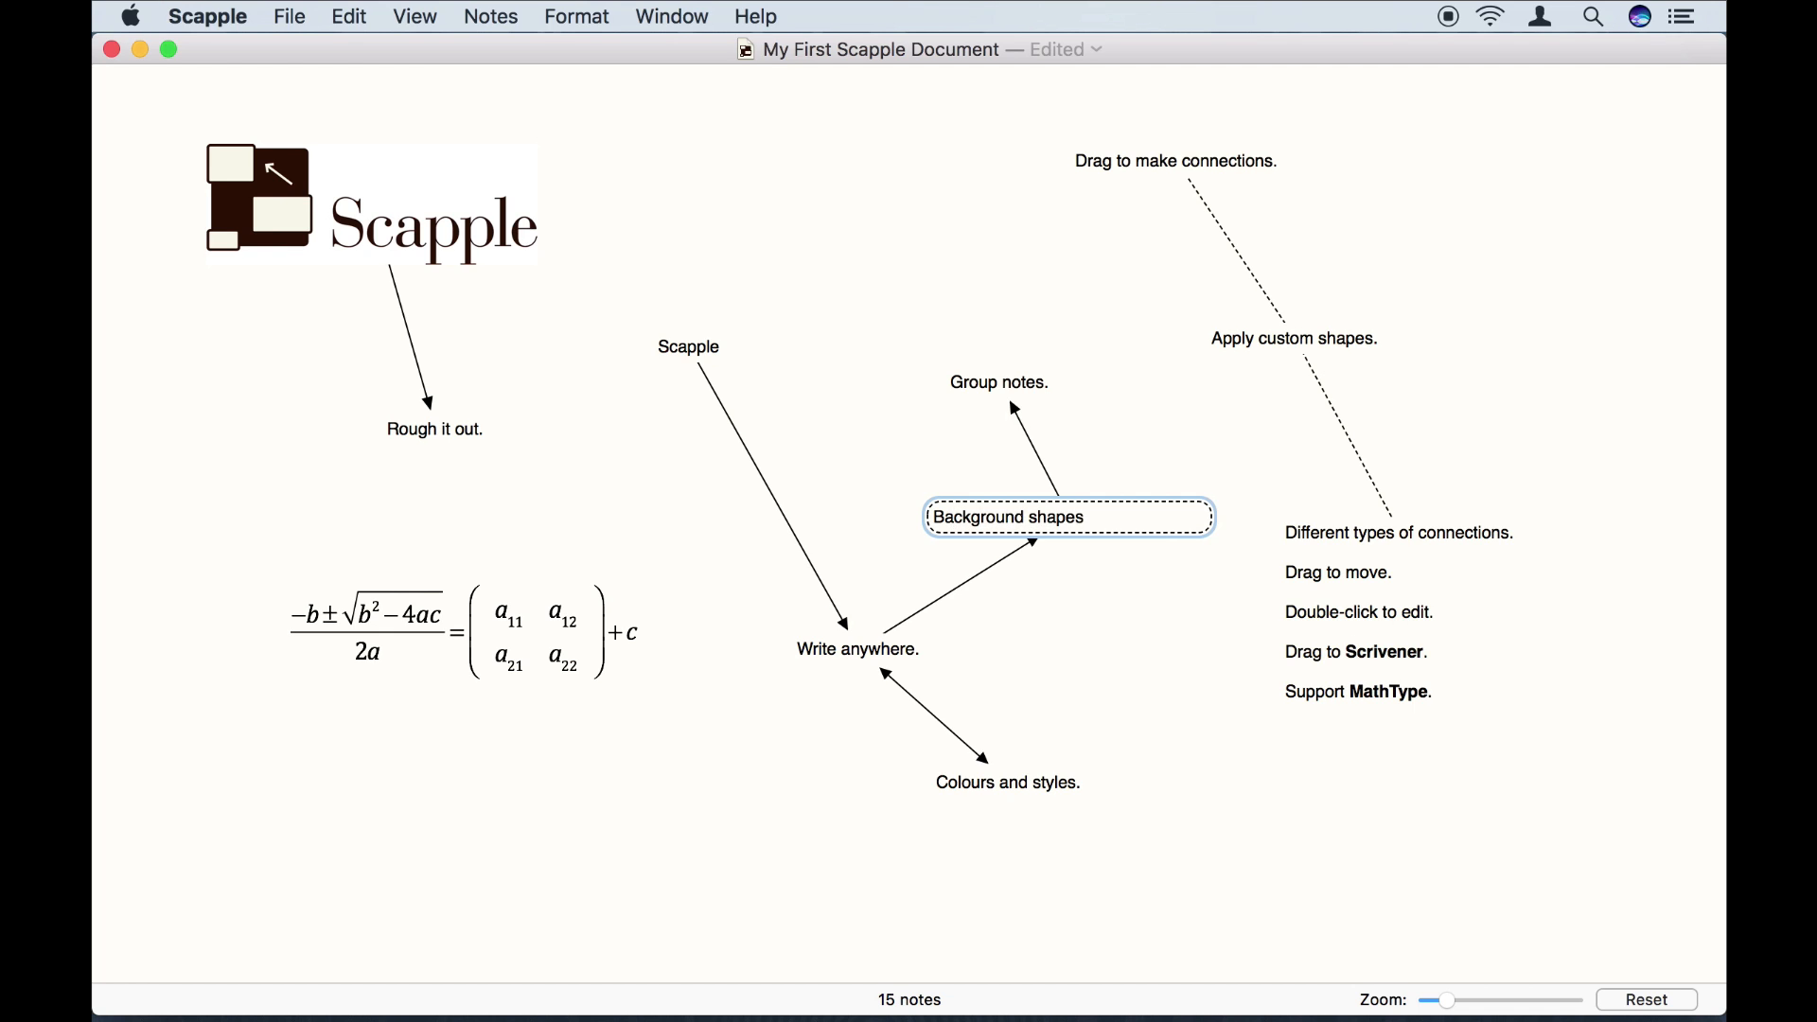
click(1065, 227)
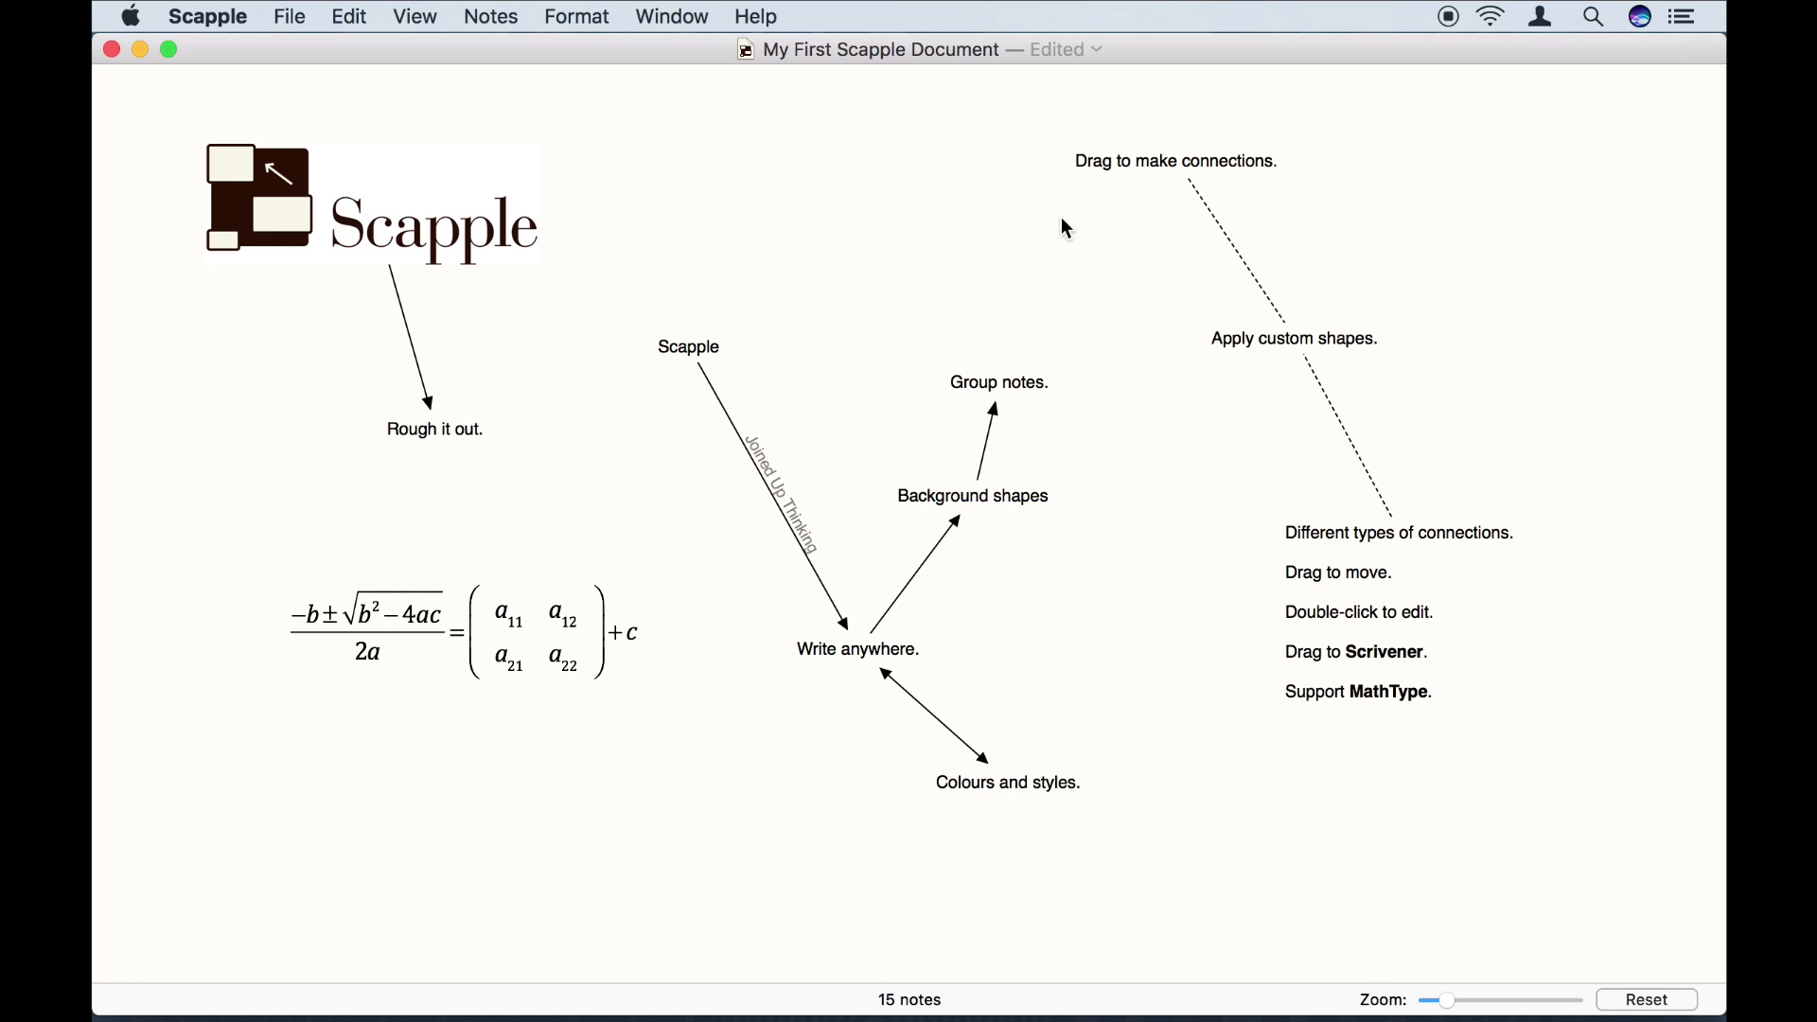
Delete the Background shapes note.
click(1005, 492)
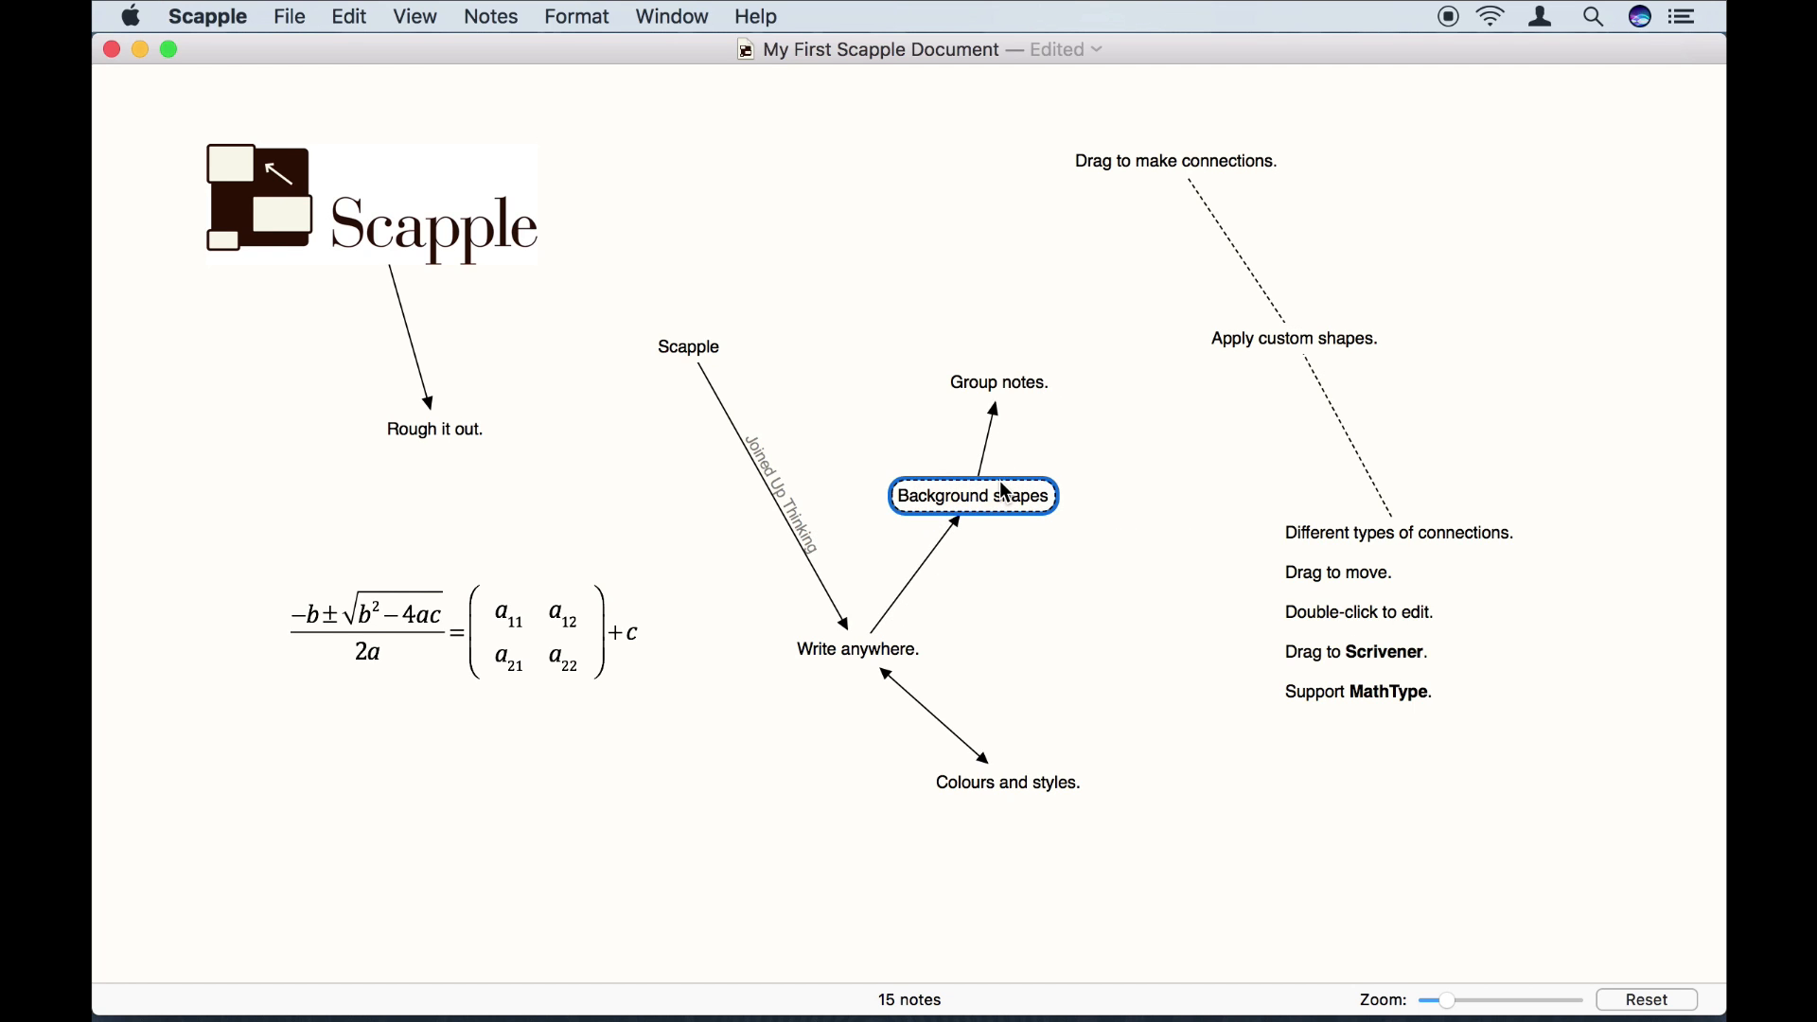
key(BackSpace)
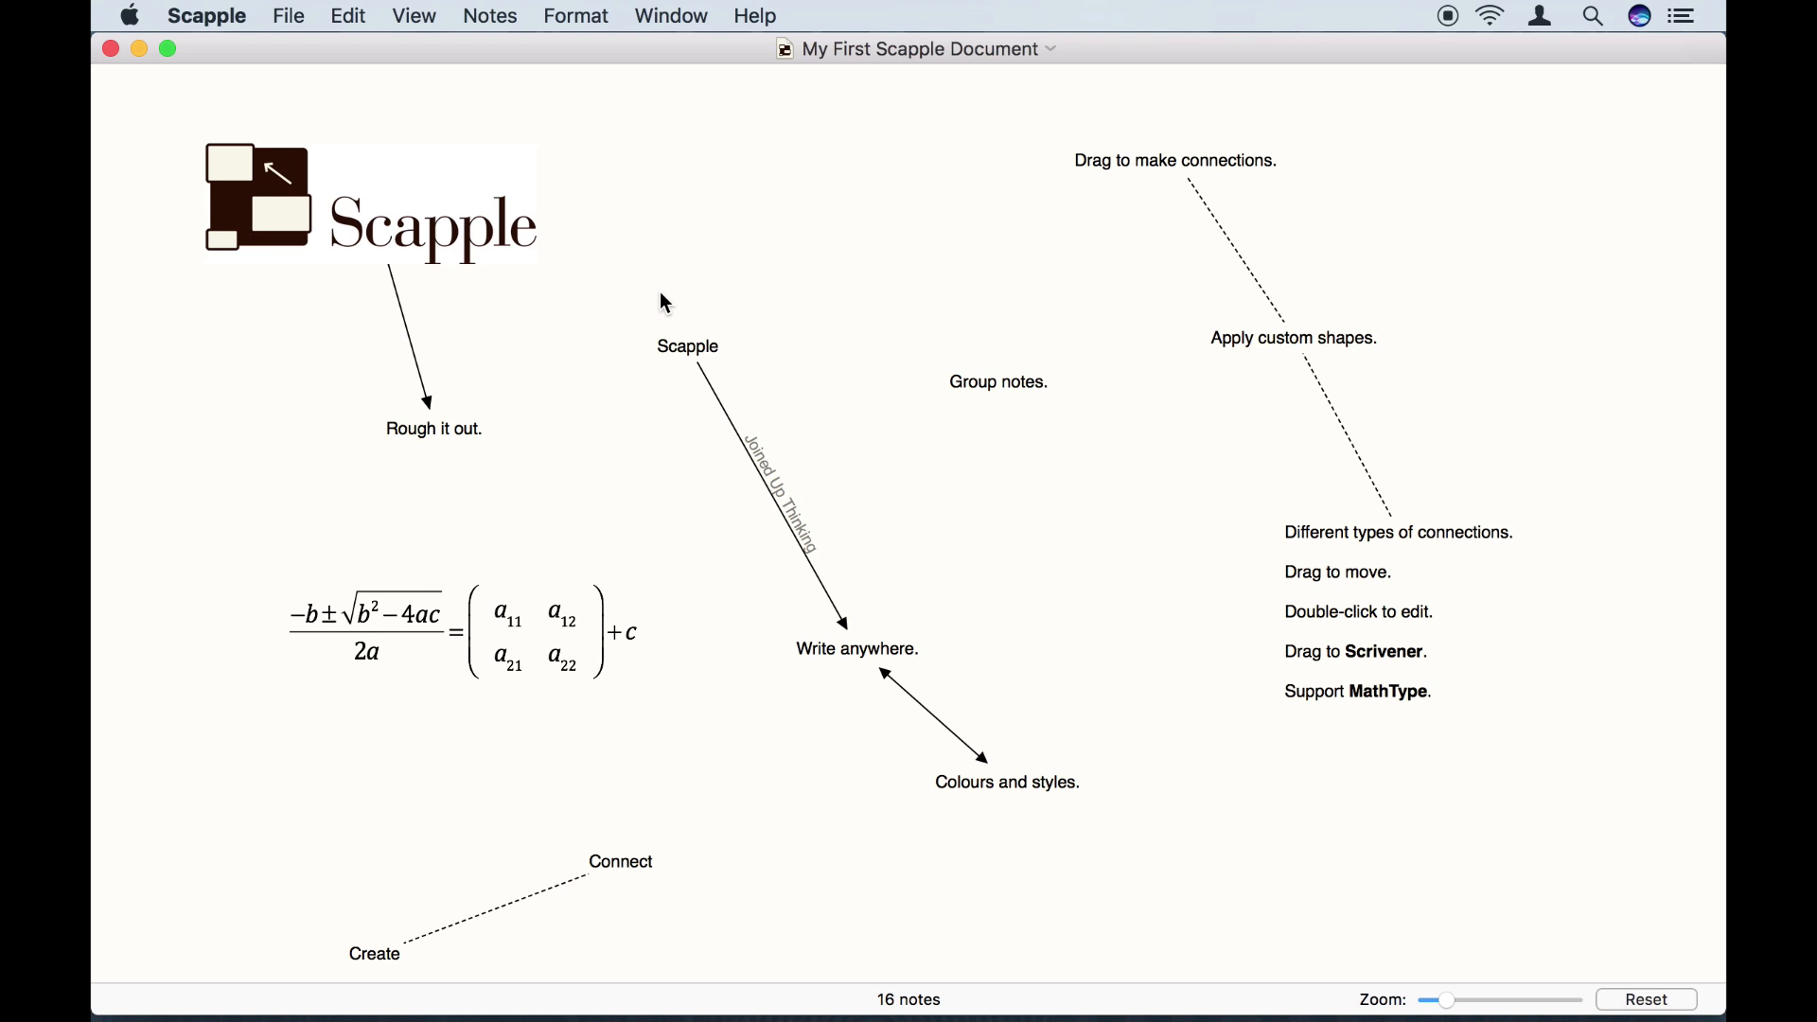
Show the inspector and set the Scapple text note's font size to 35.2 pt.
click(427, 11)
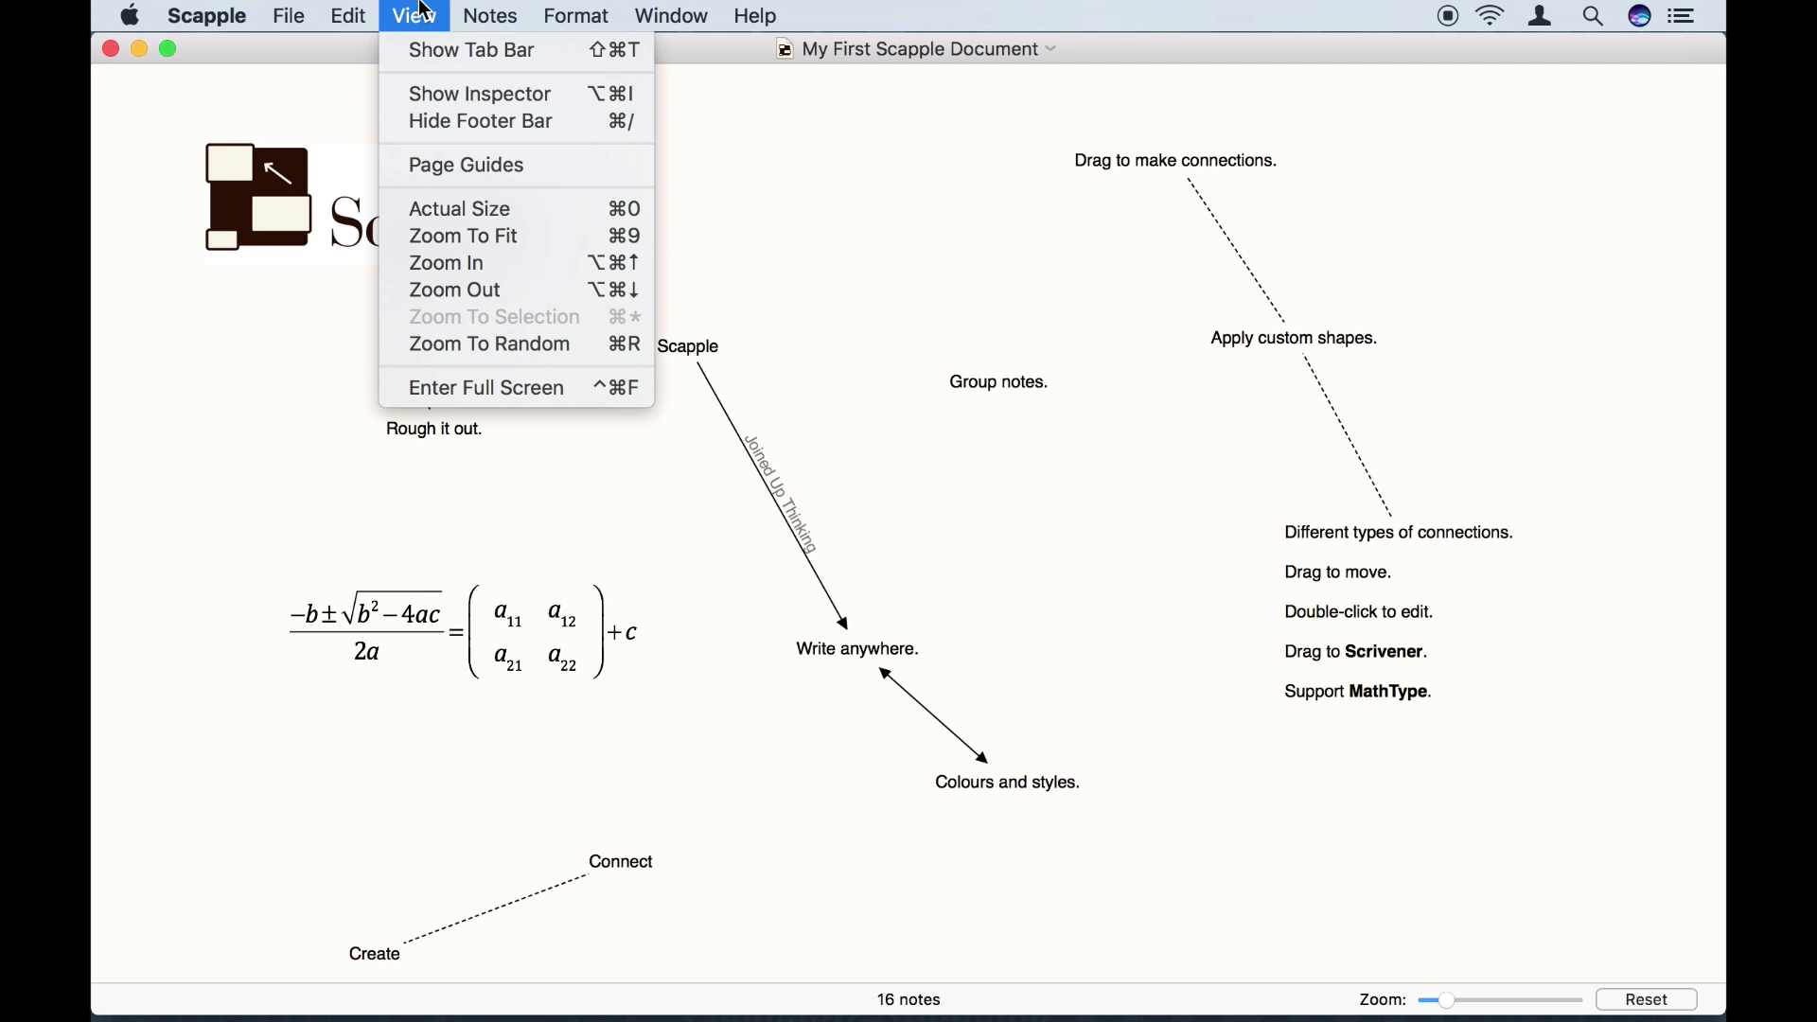
click(471, 93)
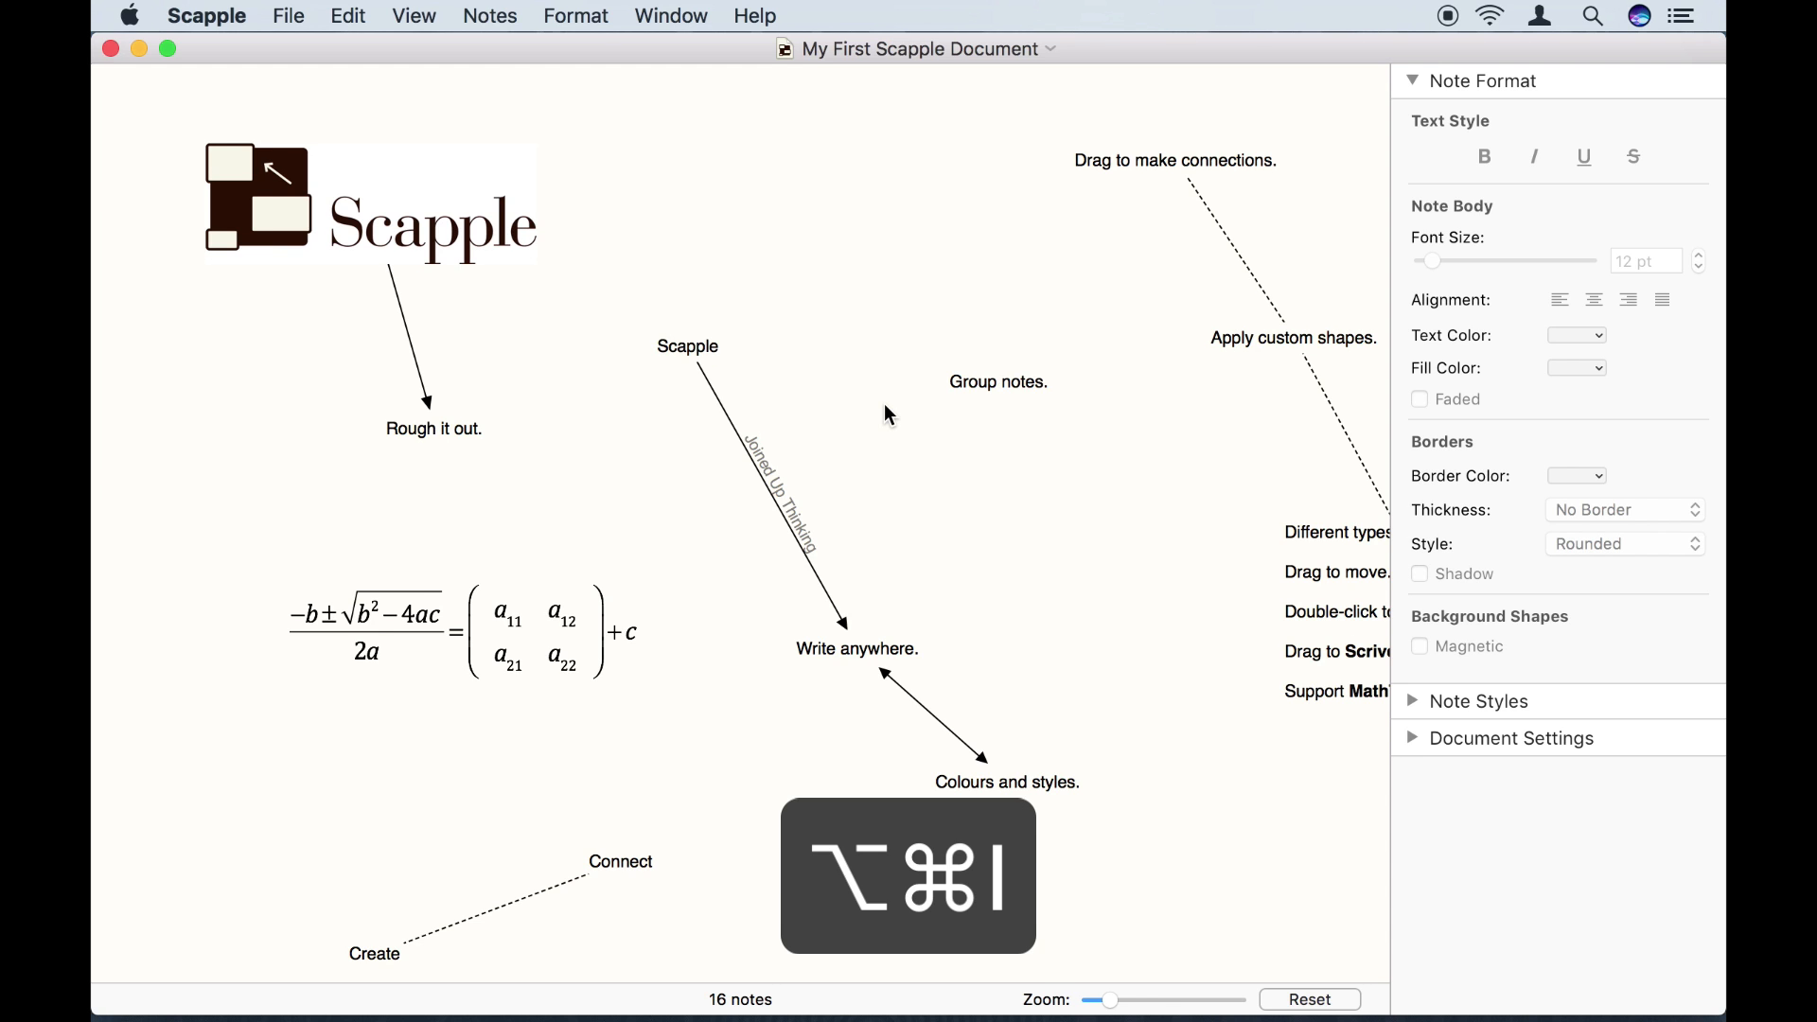
scroll(887, 407, right, 5)
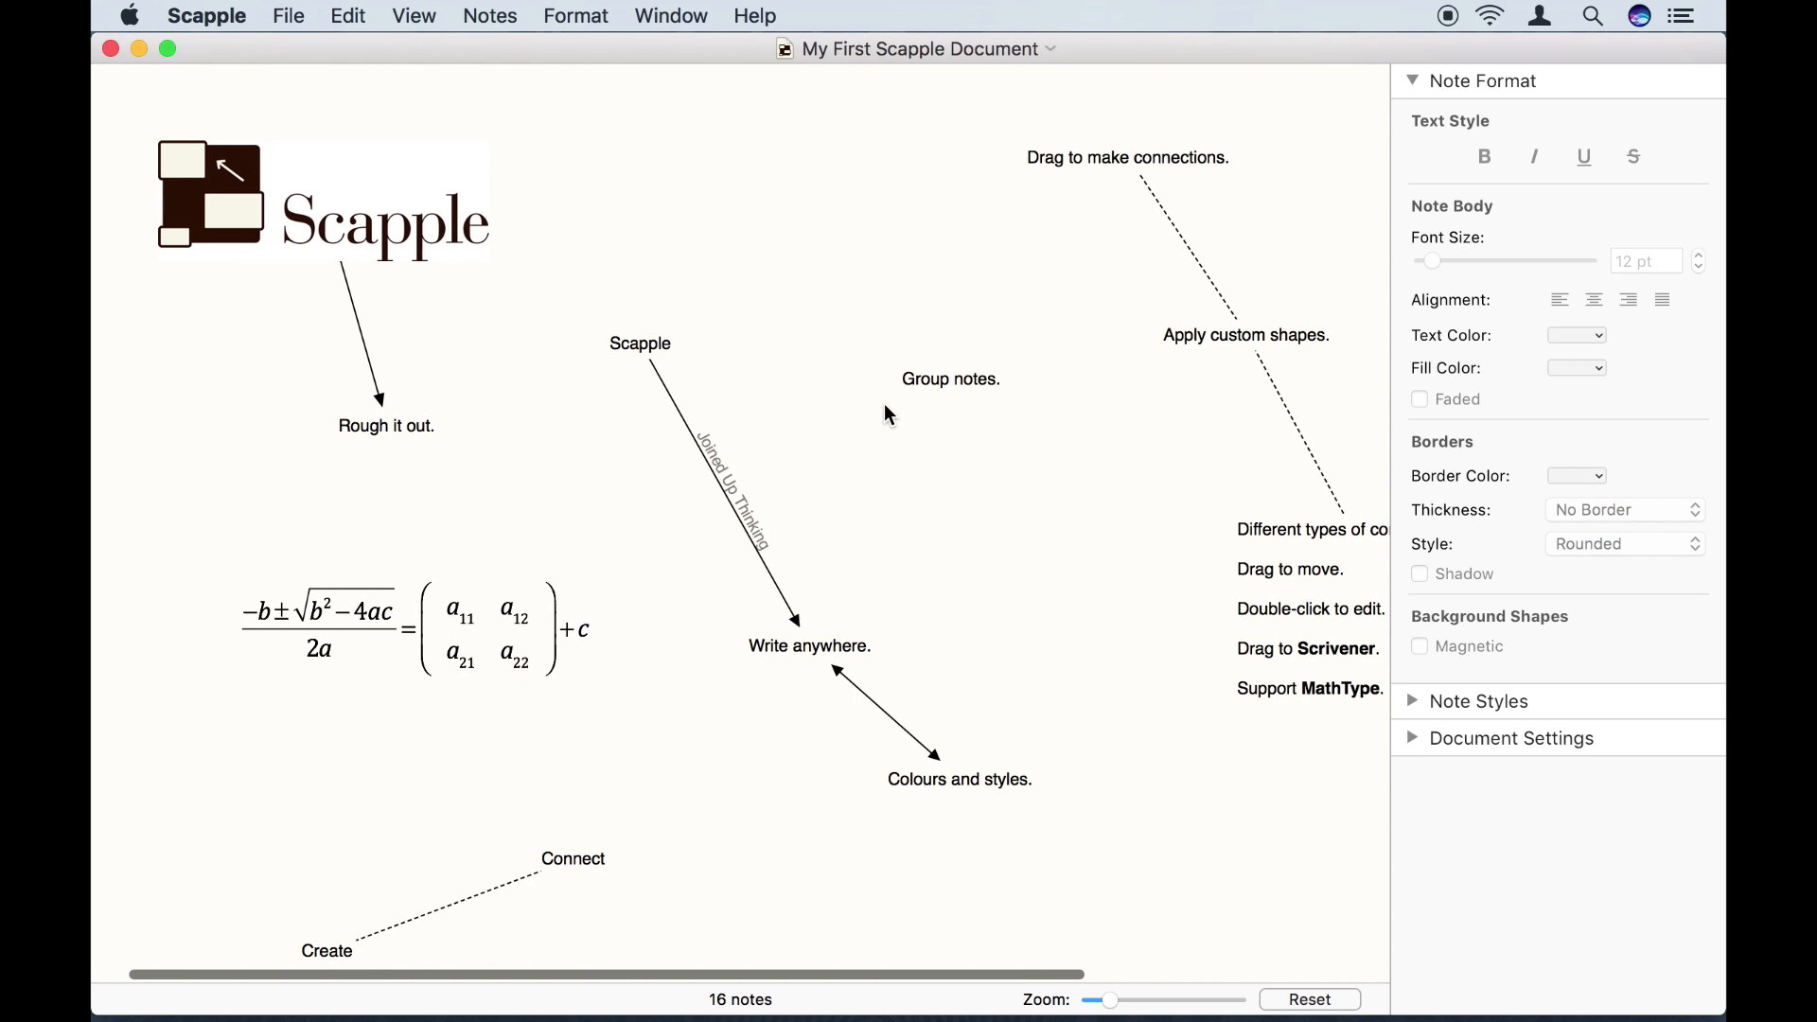
click(640, 343)
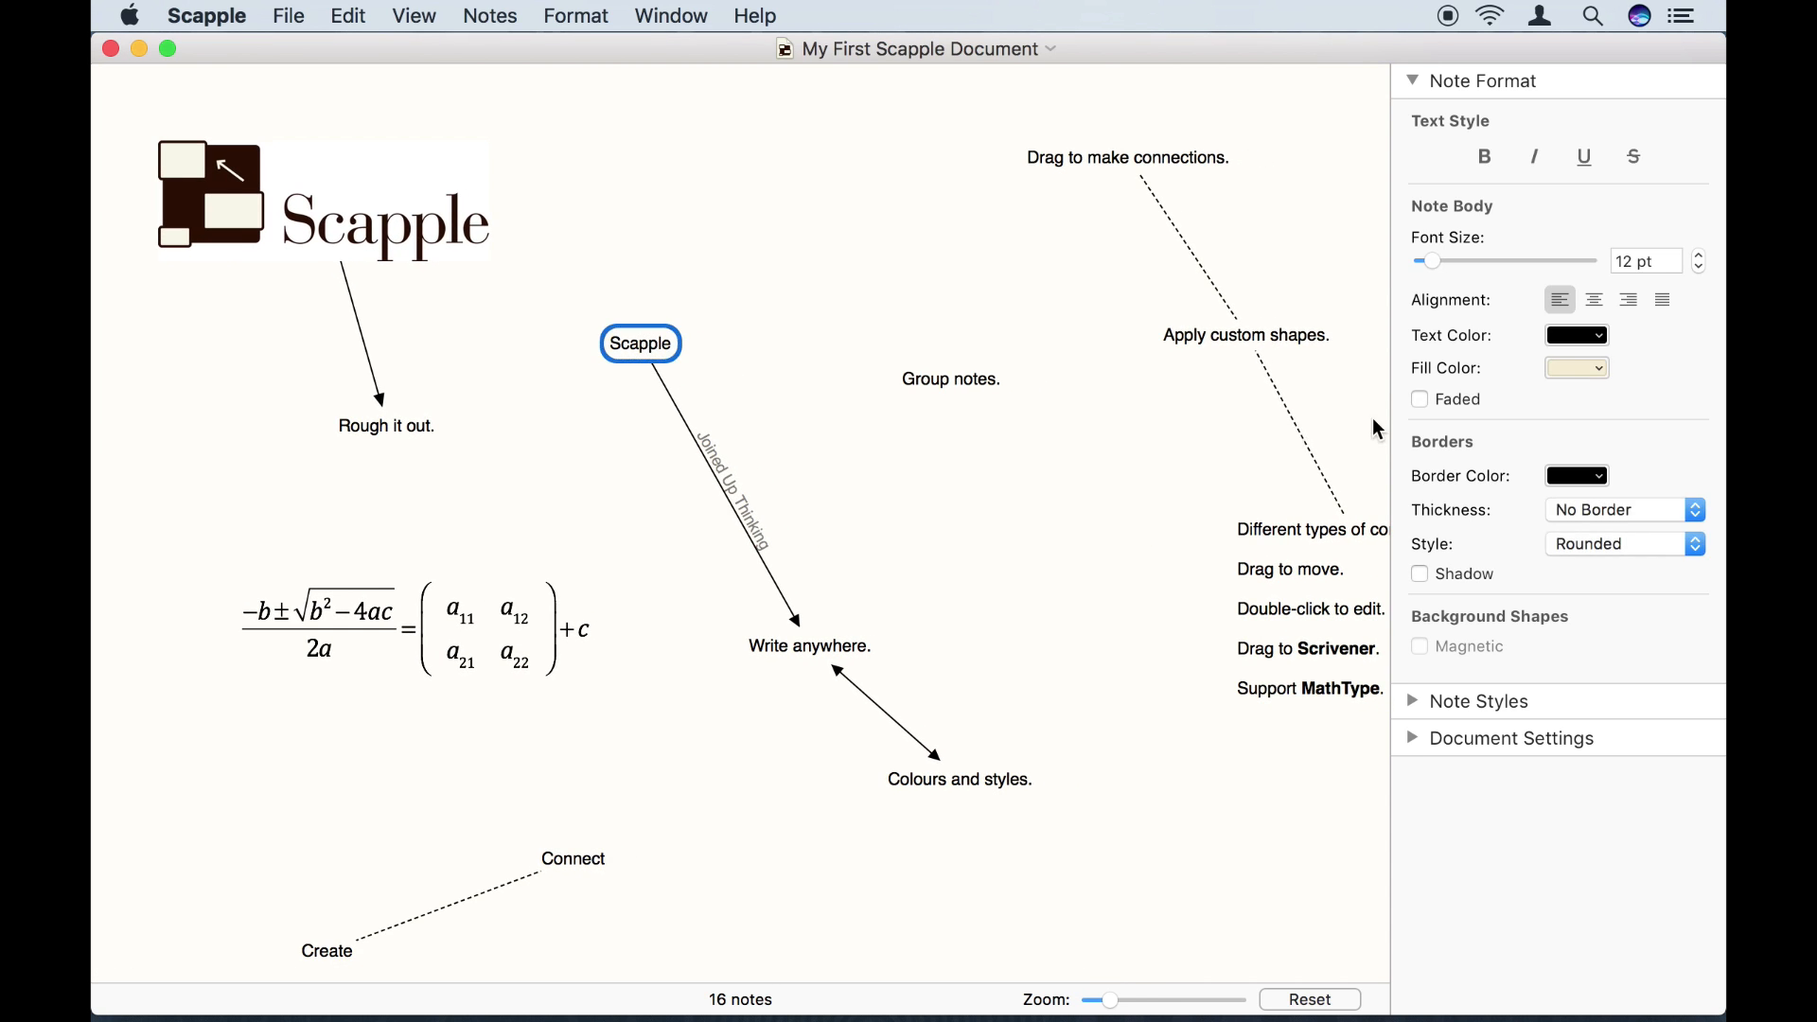
drag(1481, 265, 1498, 269)
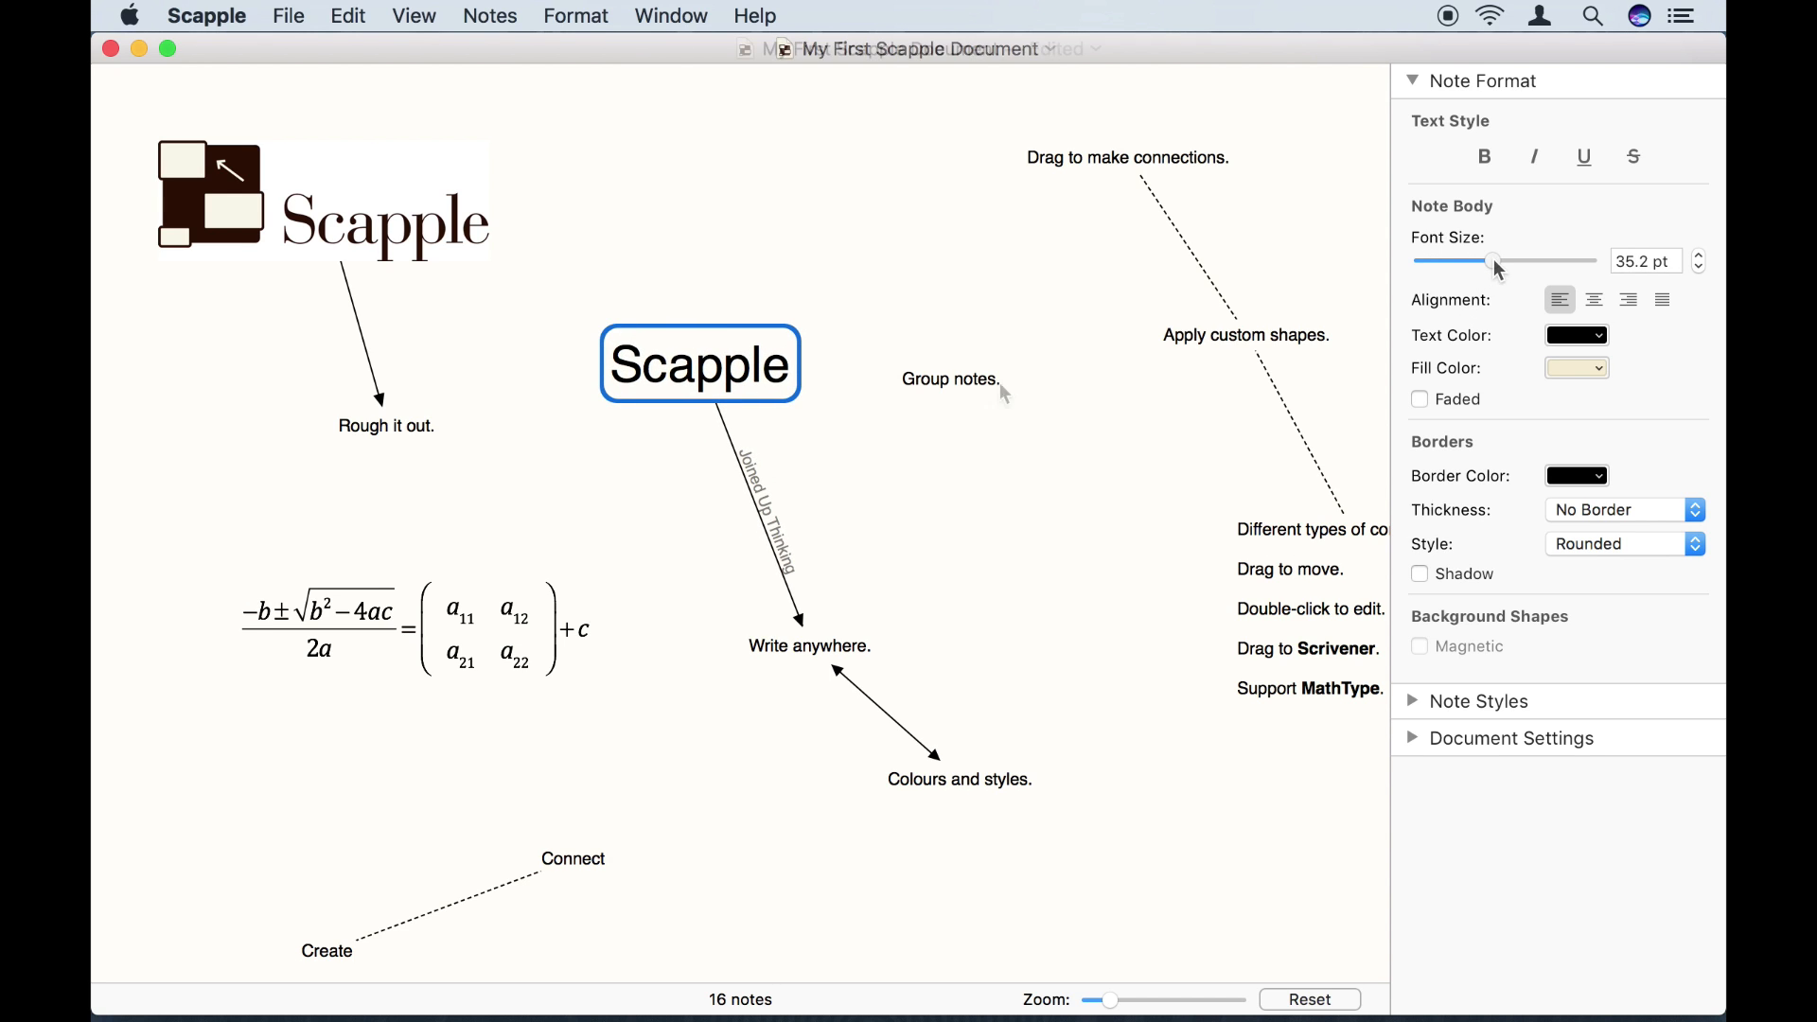
Make the text of the Group notes note bold.
click(921, 378)
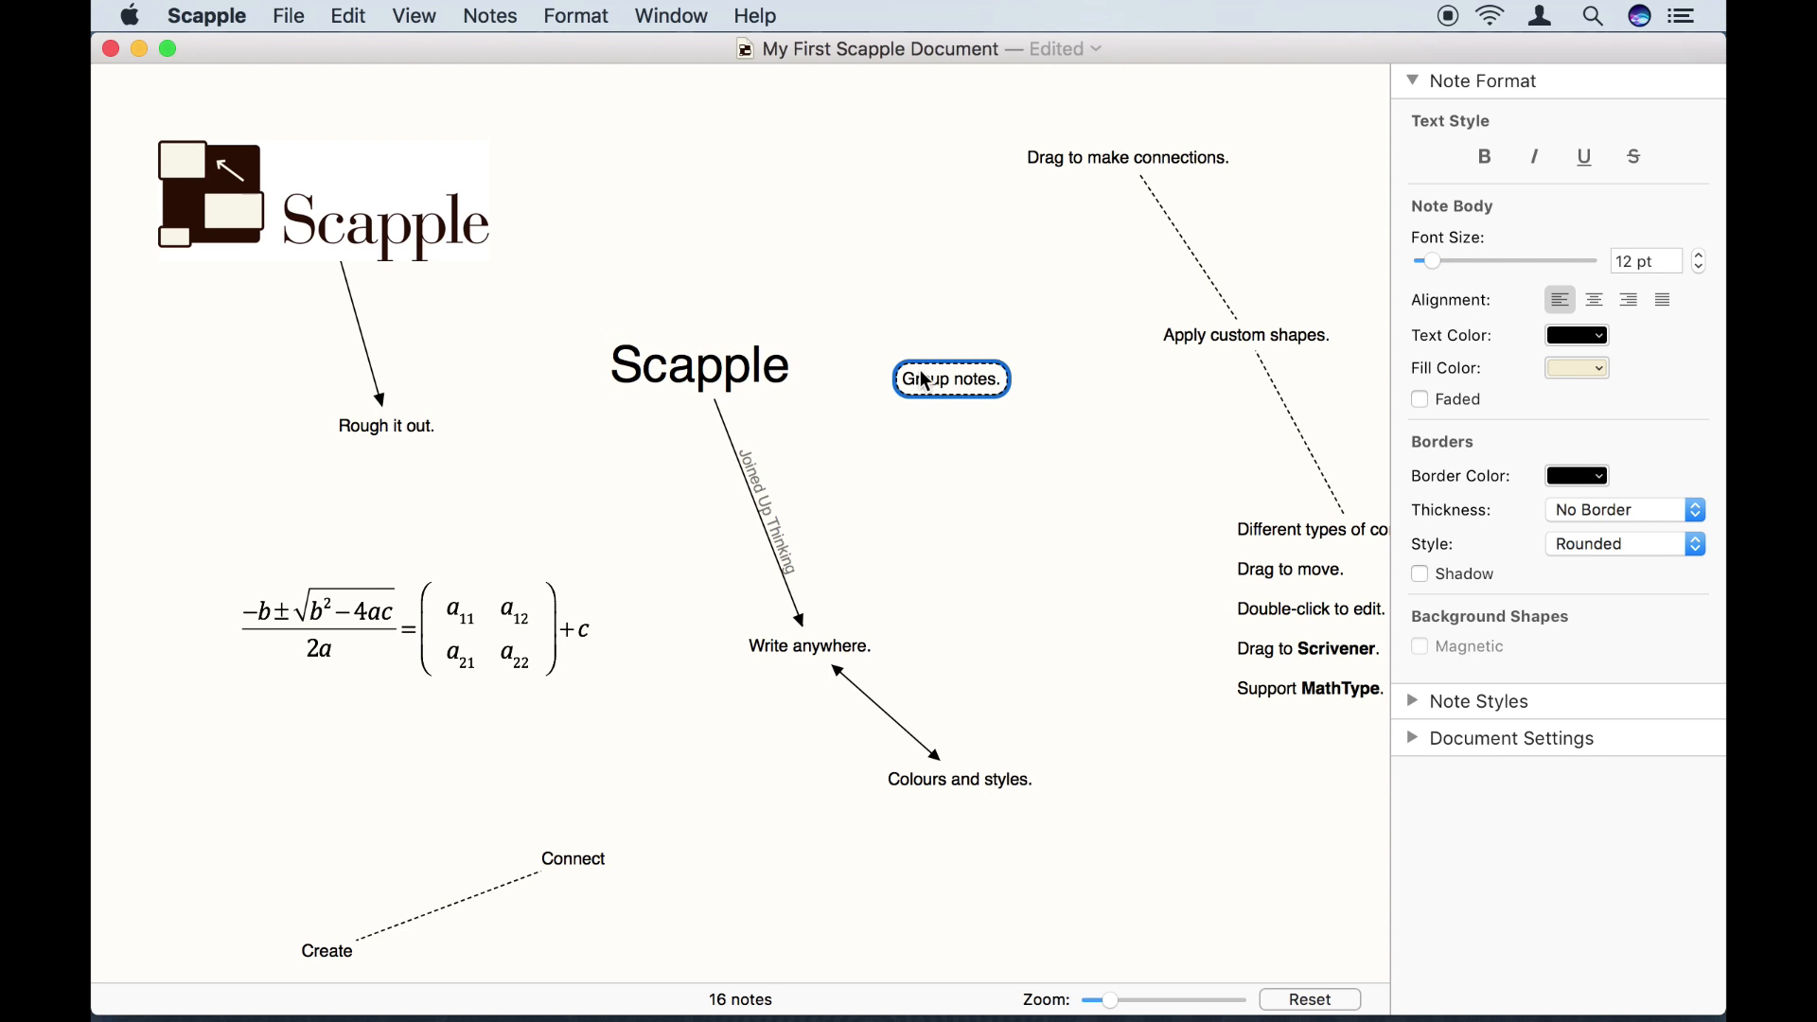
click(1488, 158)
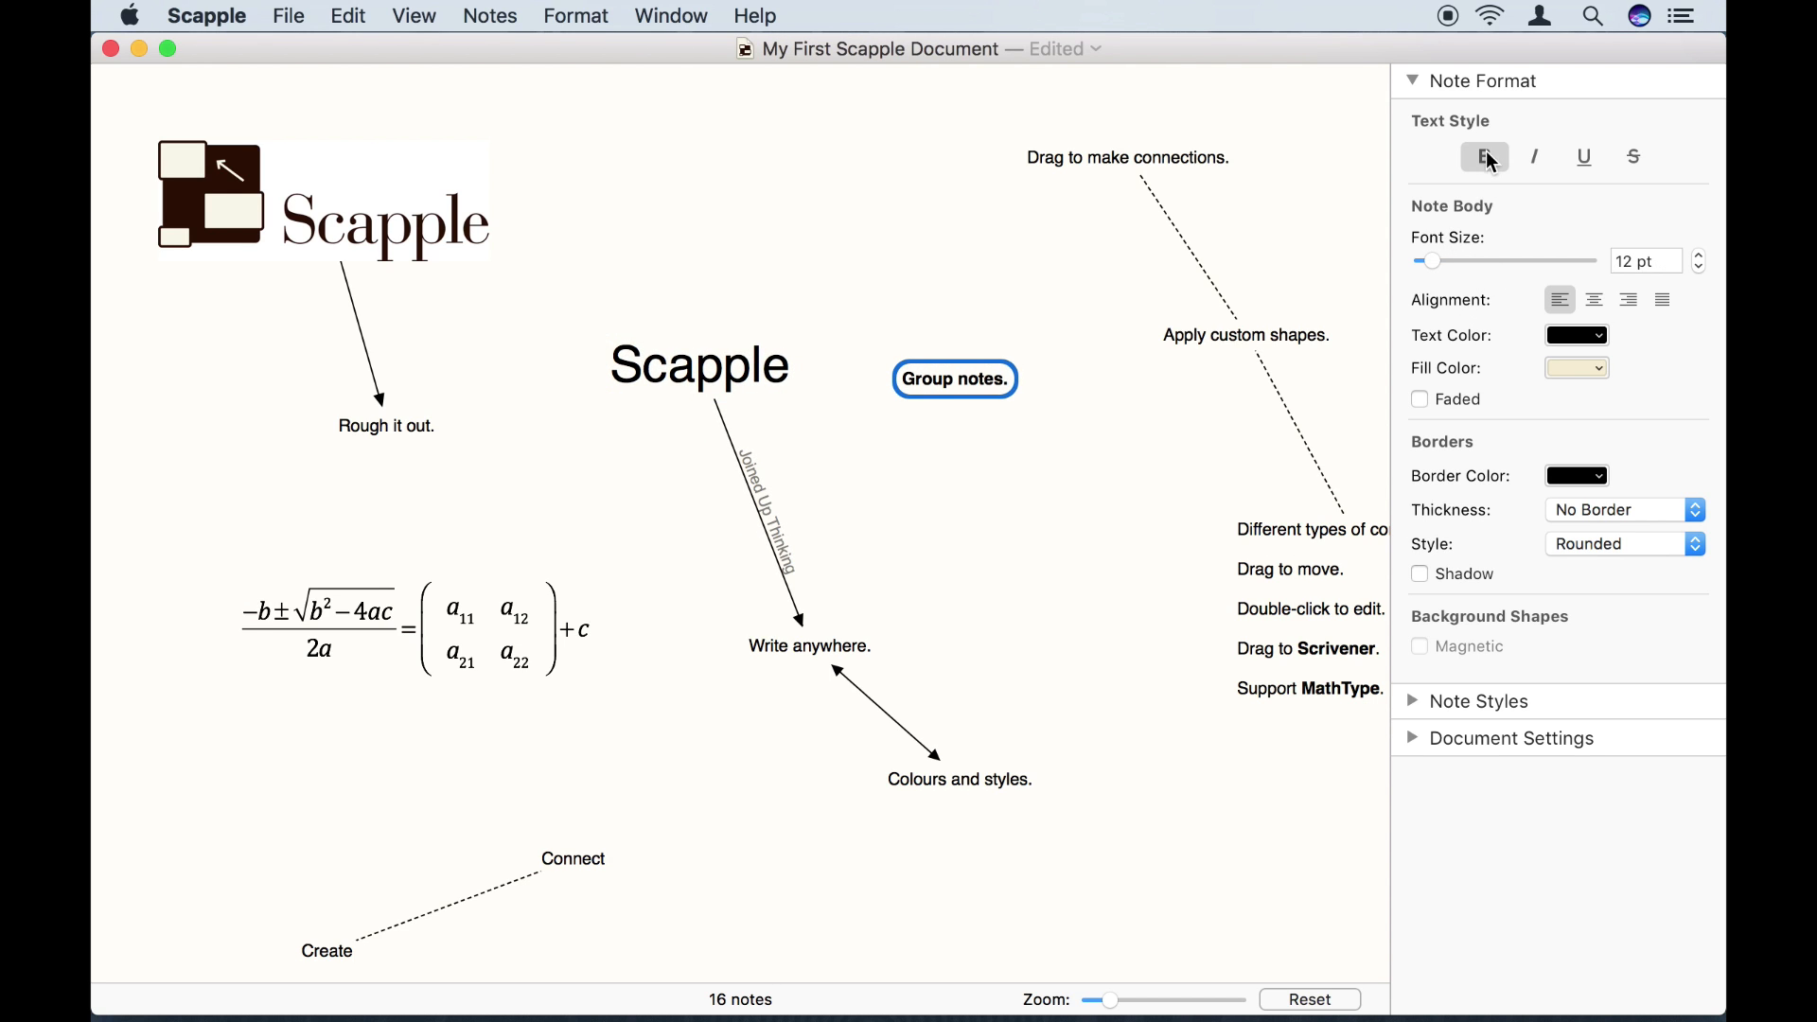
Set the text colour of the Colours and styles note to red.
click(1016, 777)
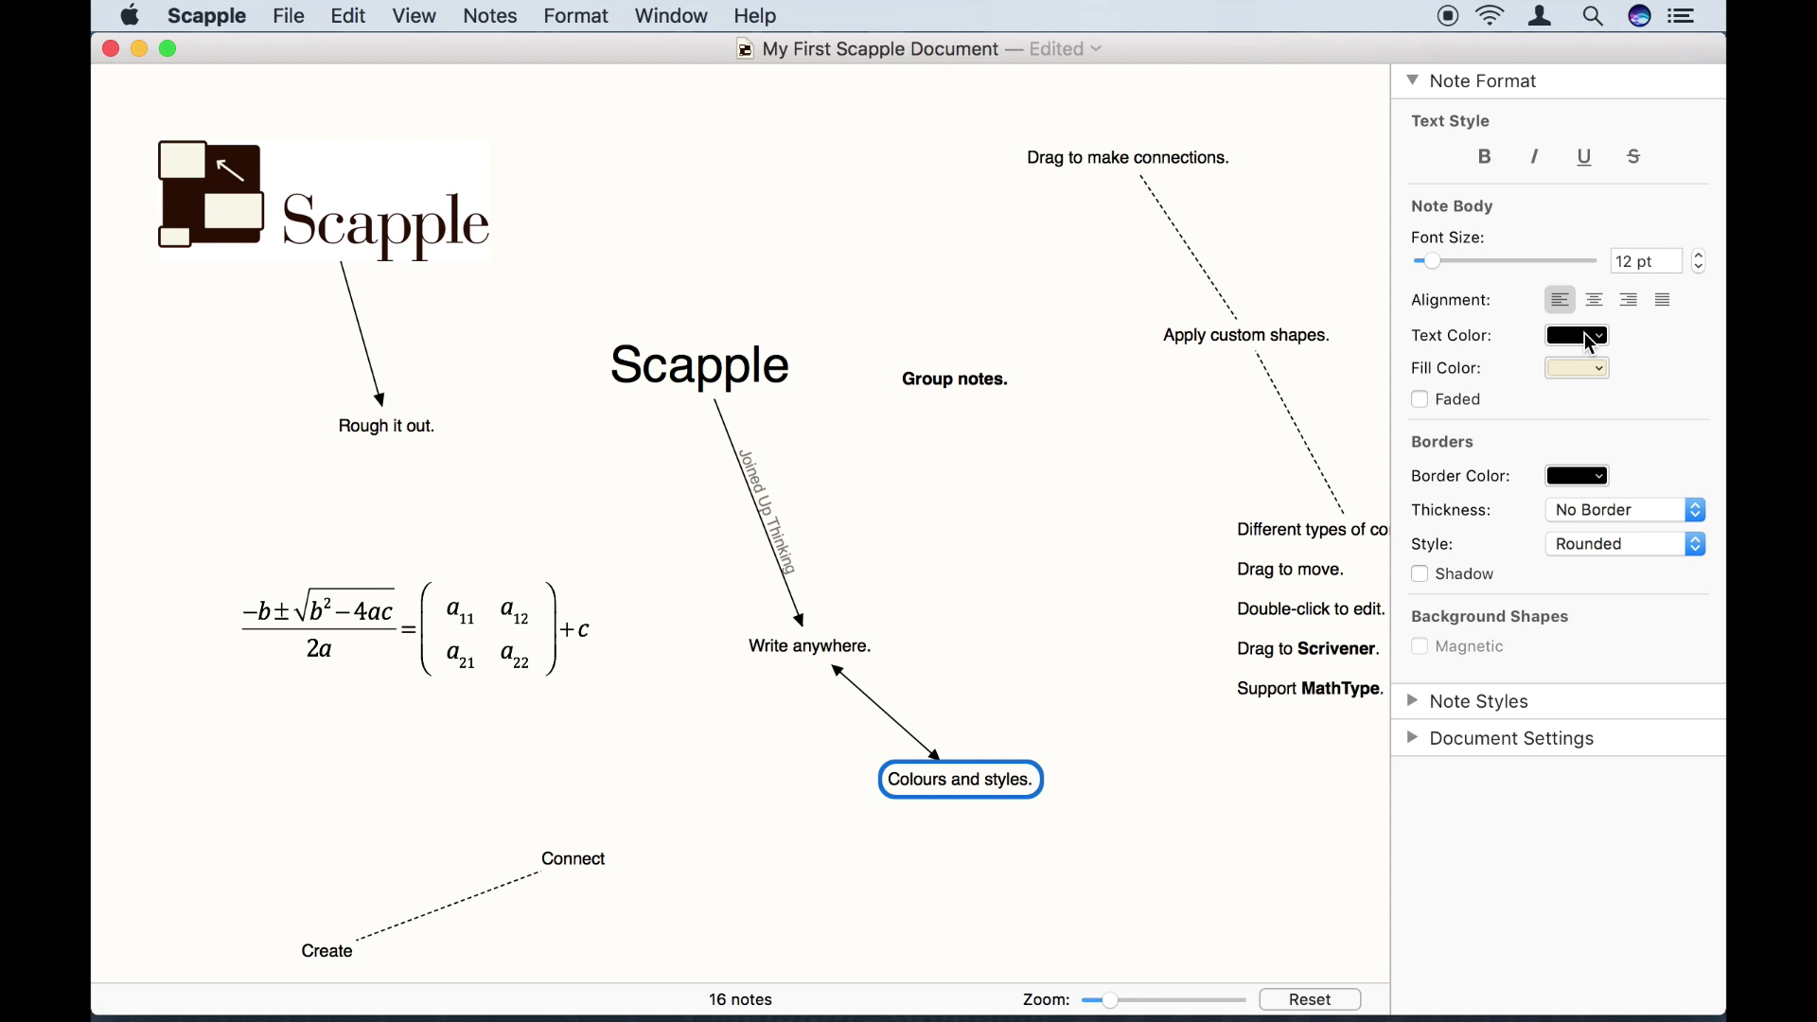
click(1590, 336)
click(1528, 386)
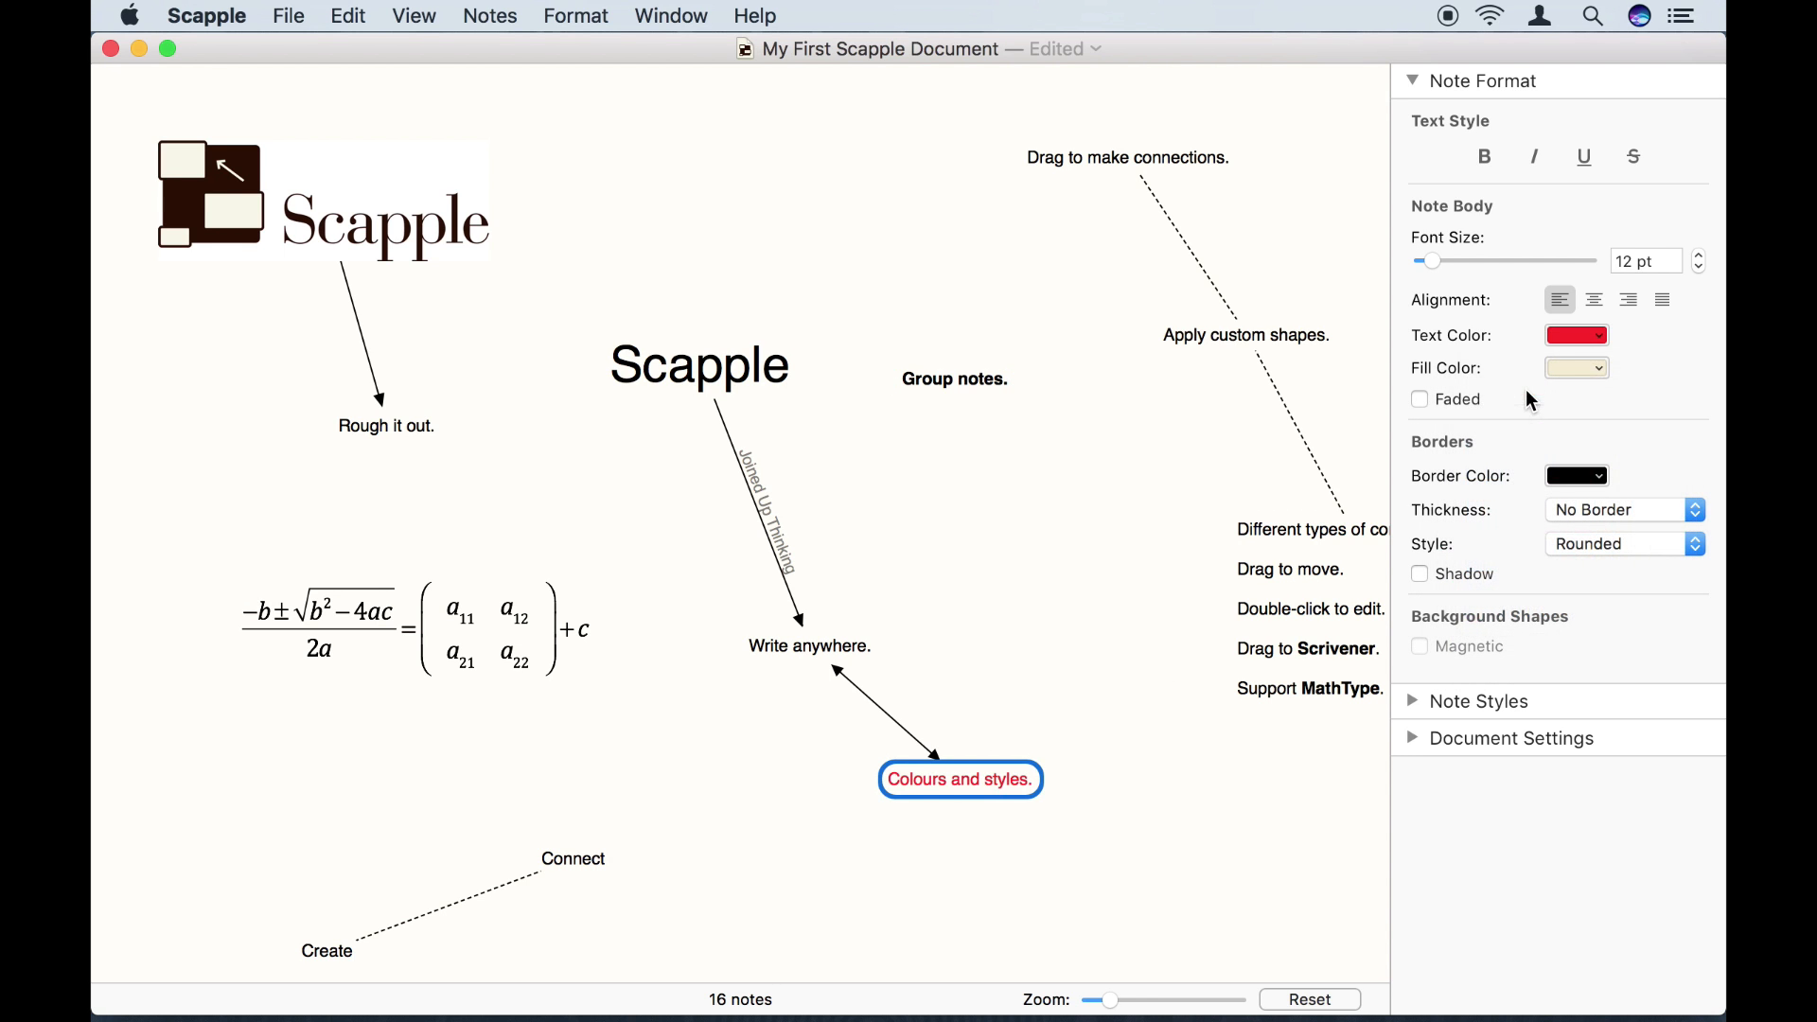
Add a thin black border around the Scapple logo image.
click(440, 195)
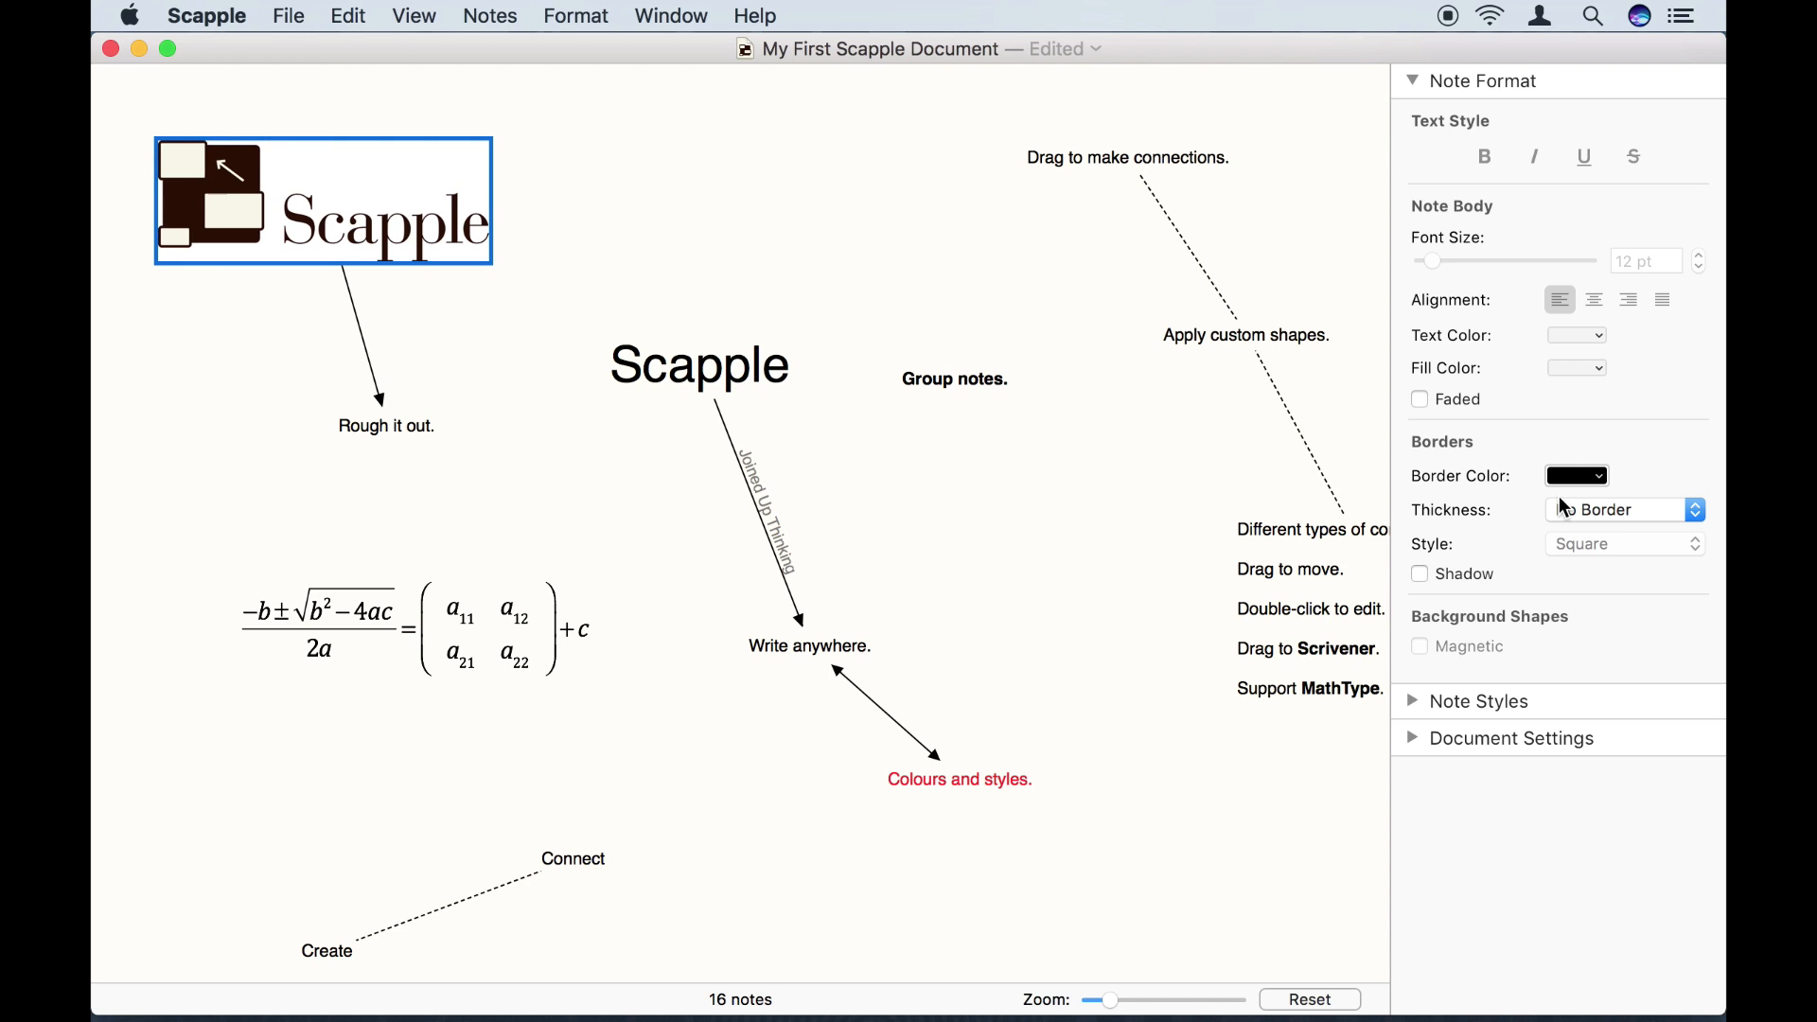
click(1593, 511)
click(1589, 533)
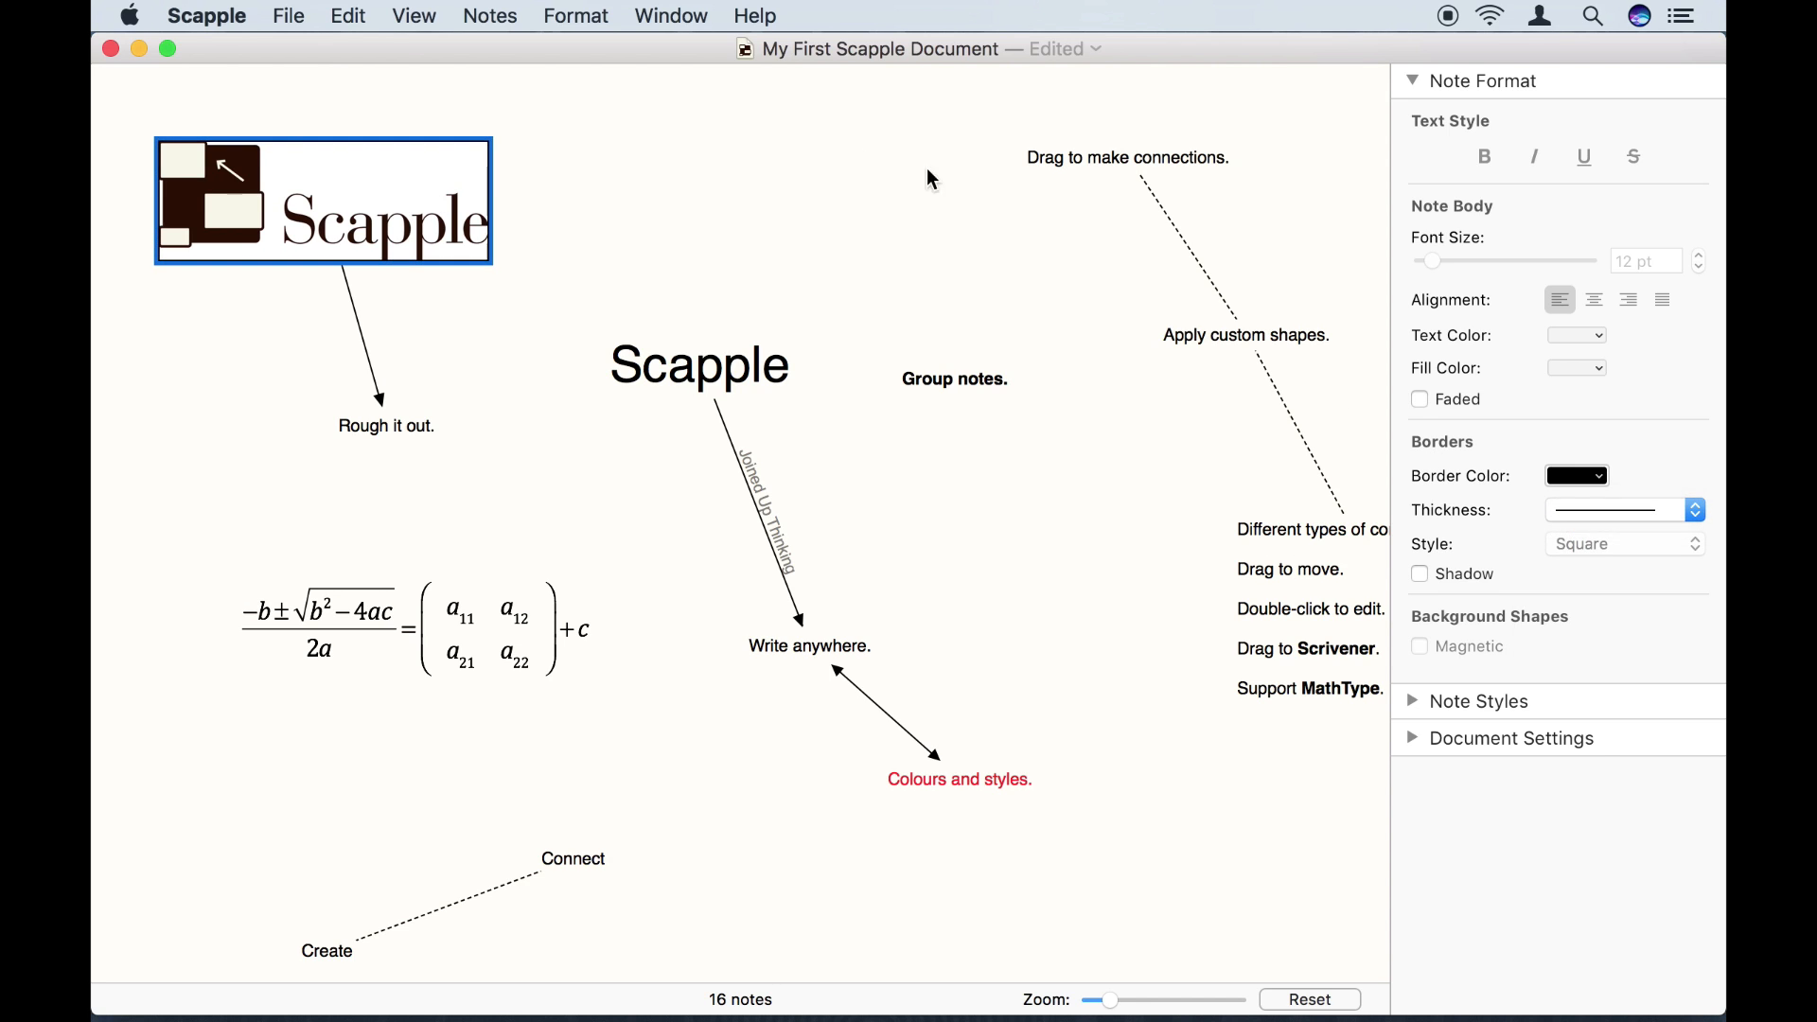
click(827, 151)
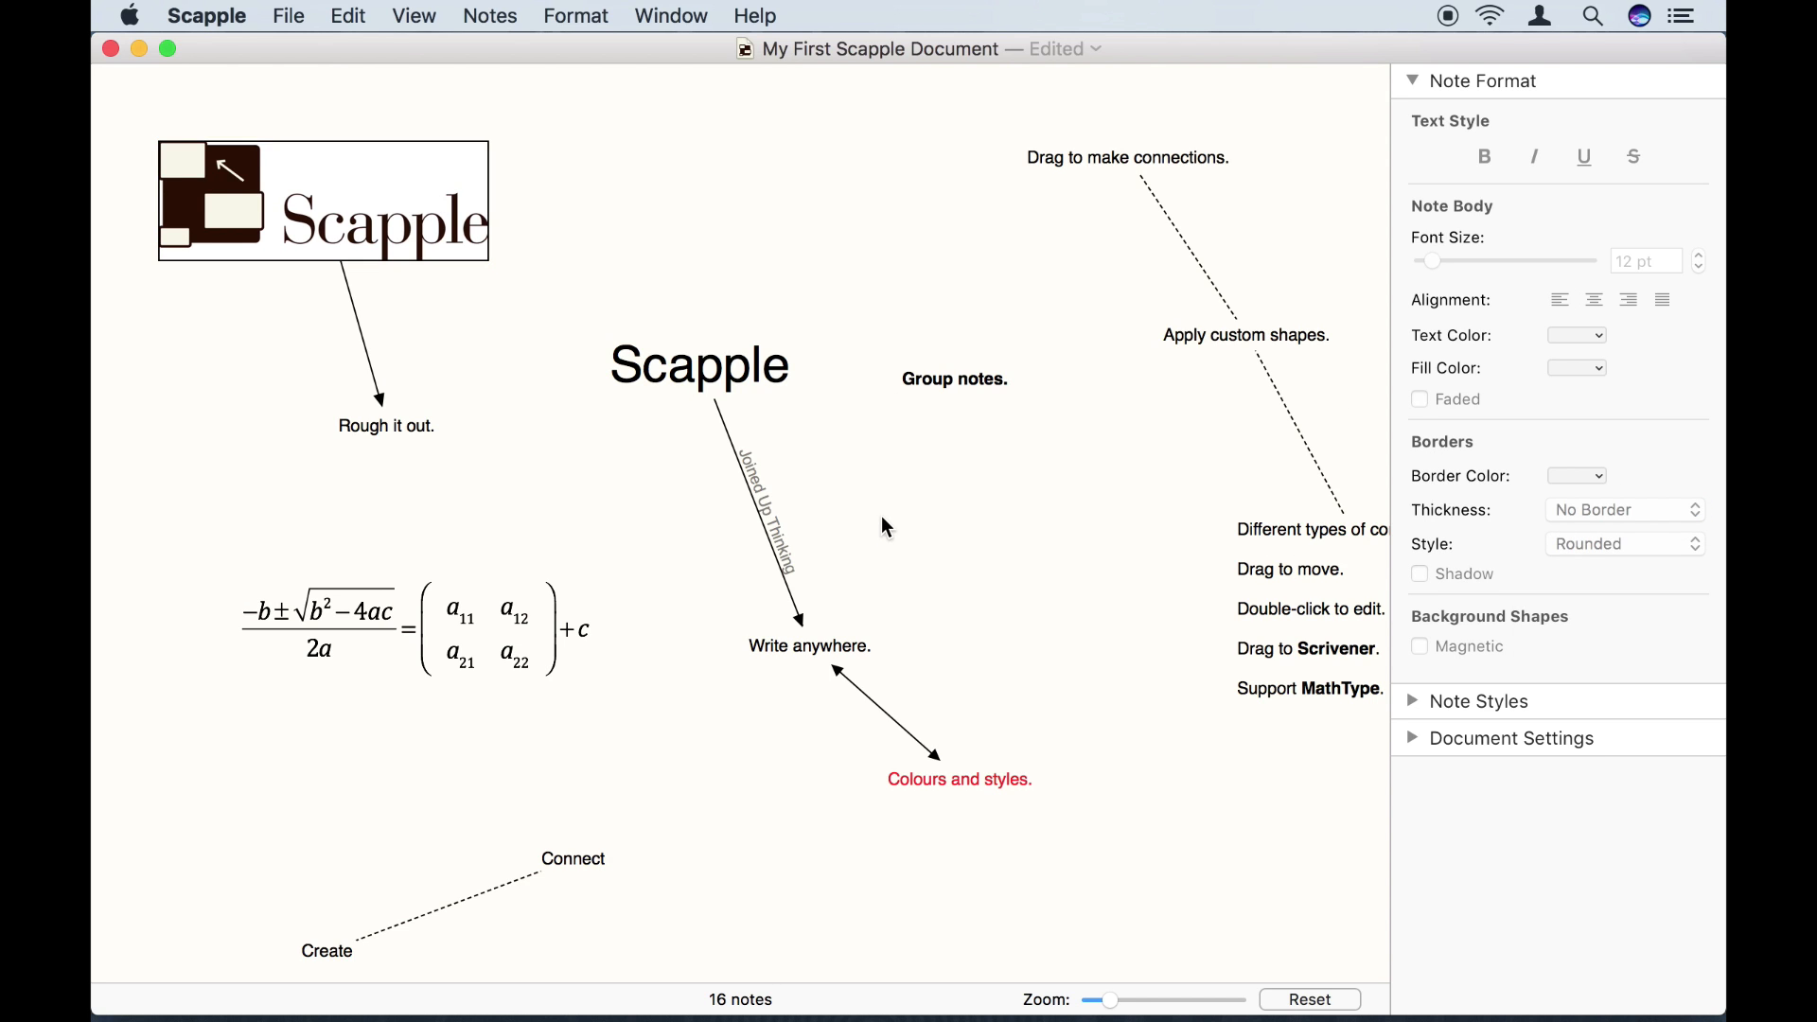
Give the Write anywhere note a pink fill and a darker pink border.
click(861, 649)
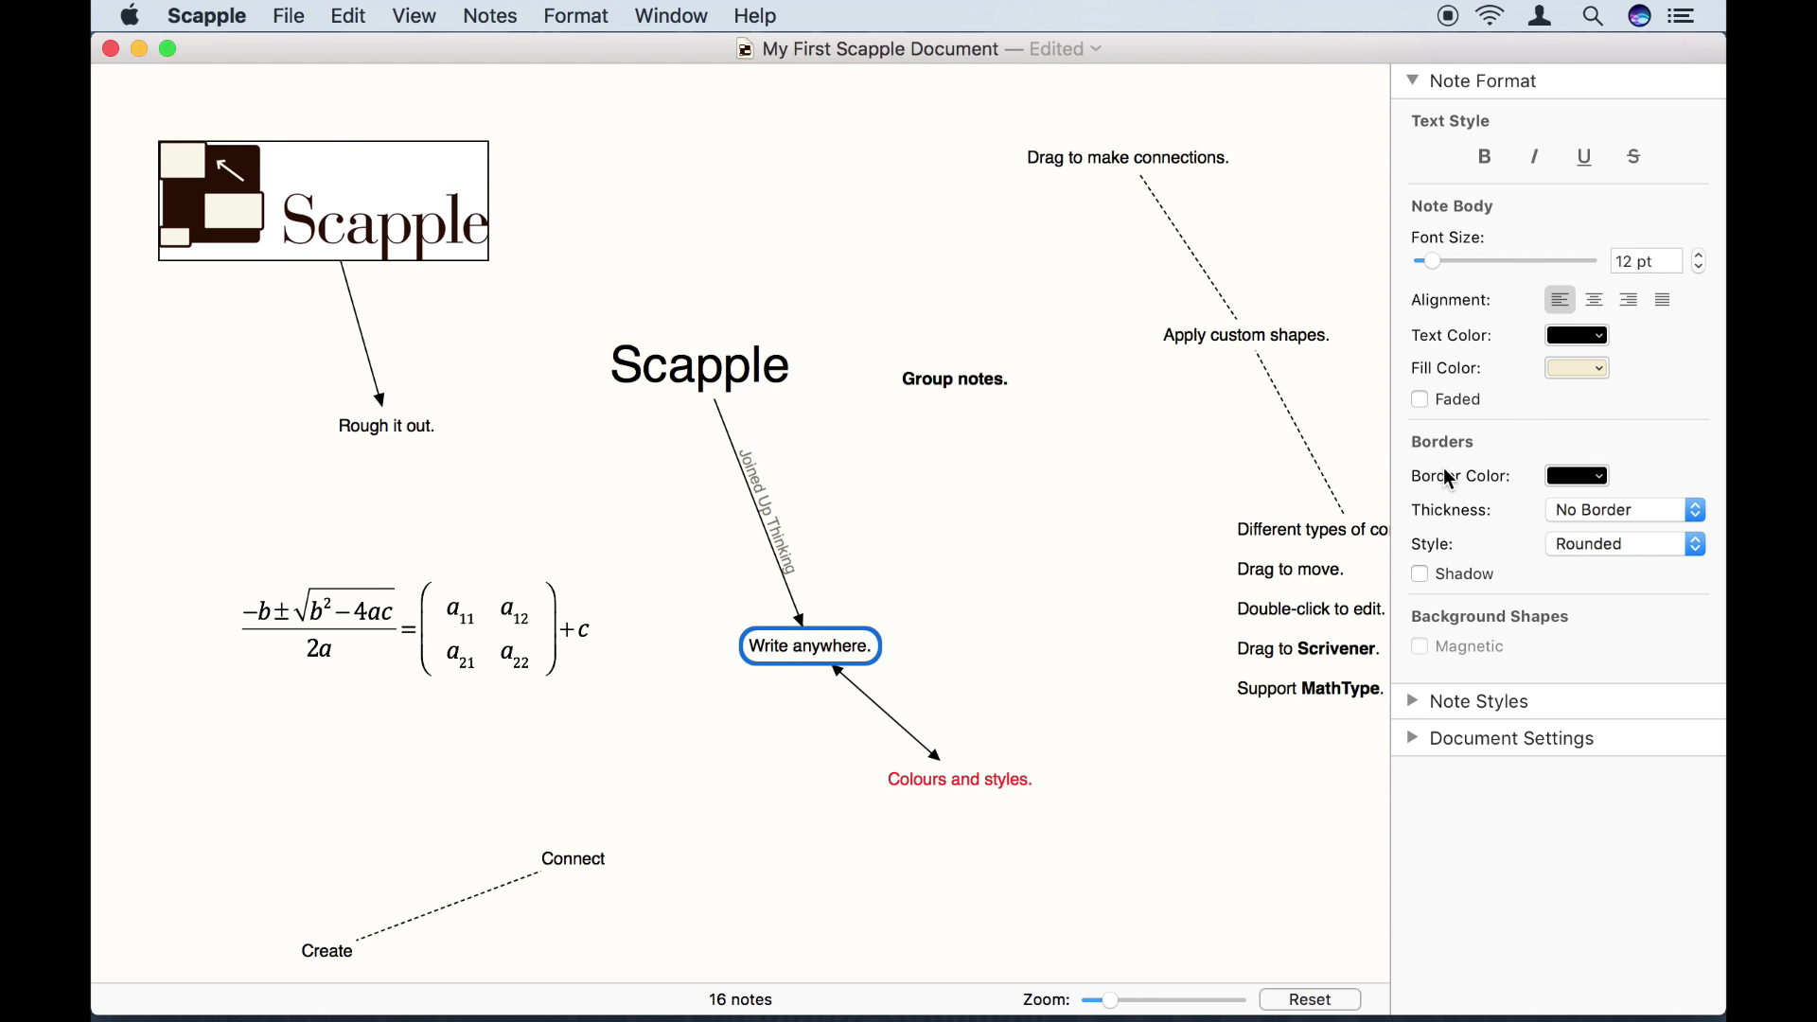
click(1589, 371)
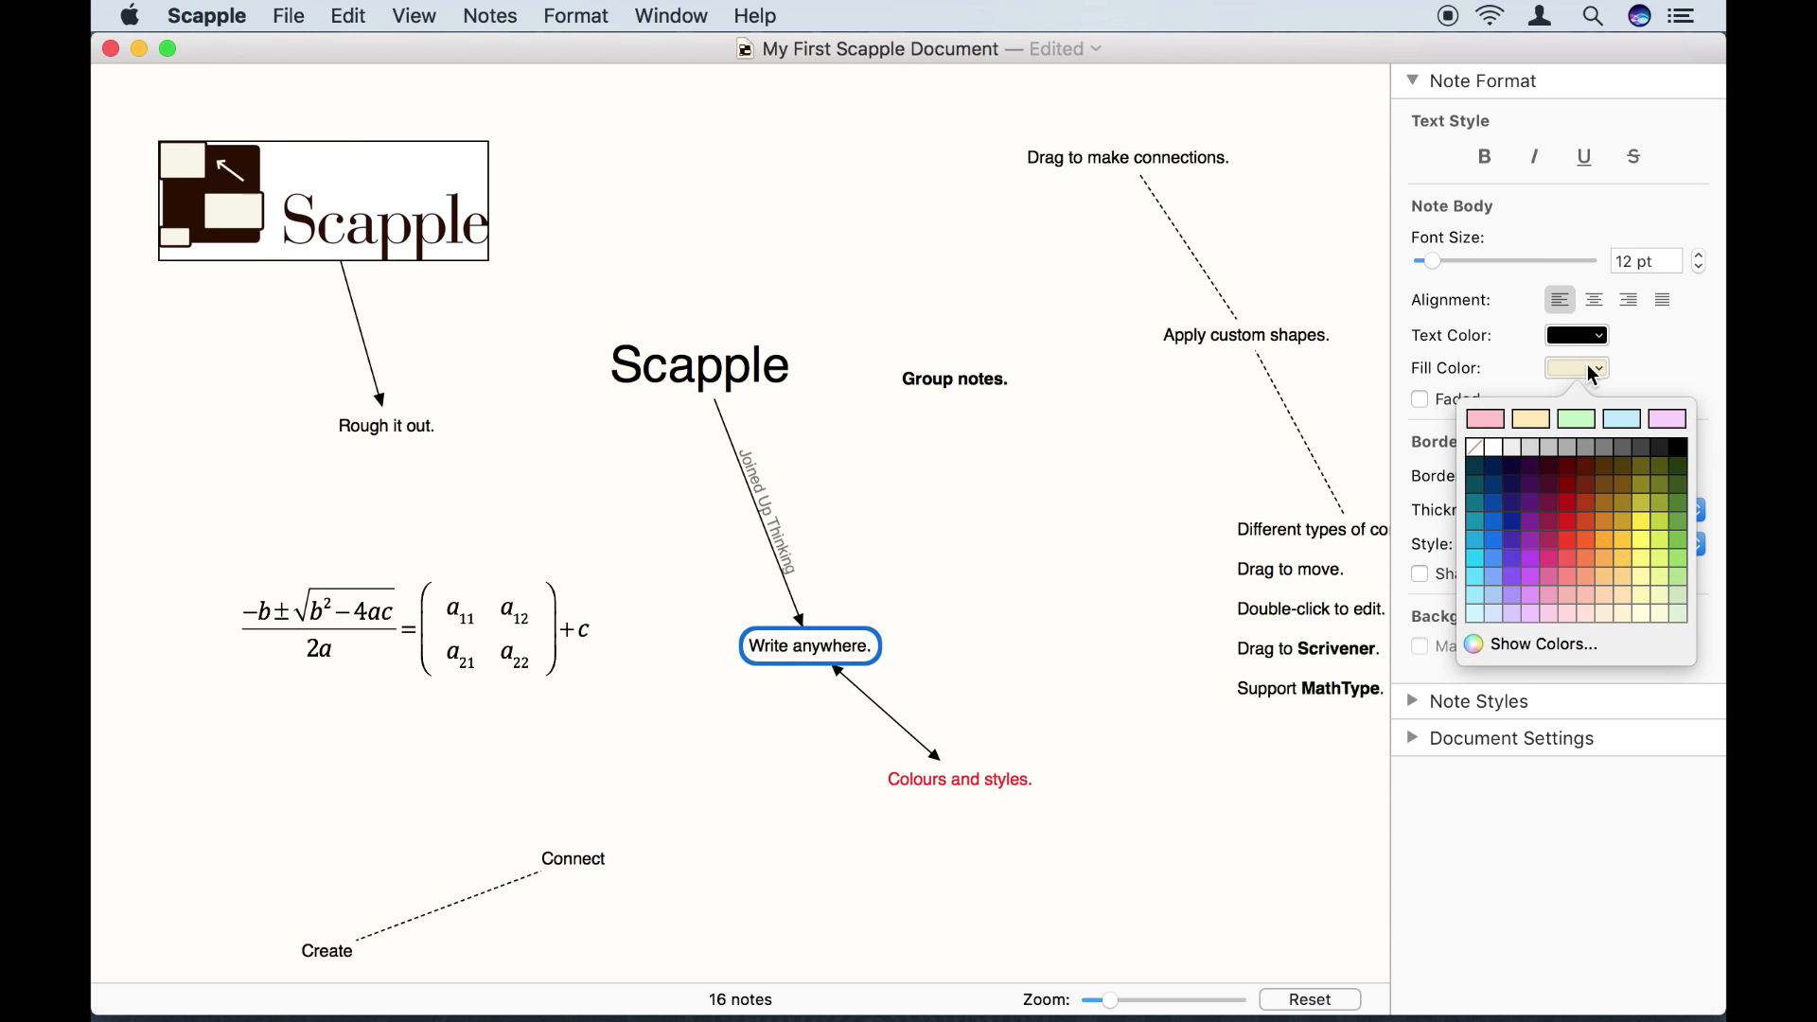
click(1479, 422)
click(1580, 478)
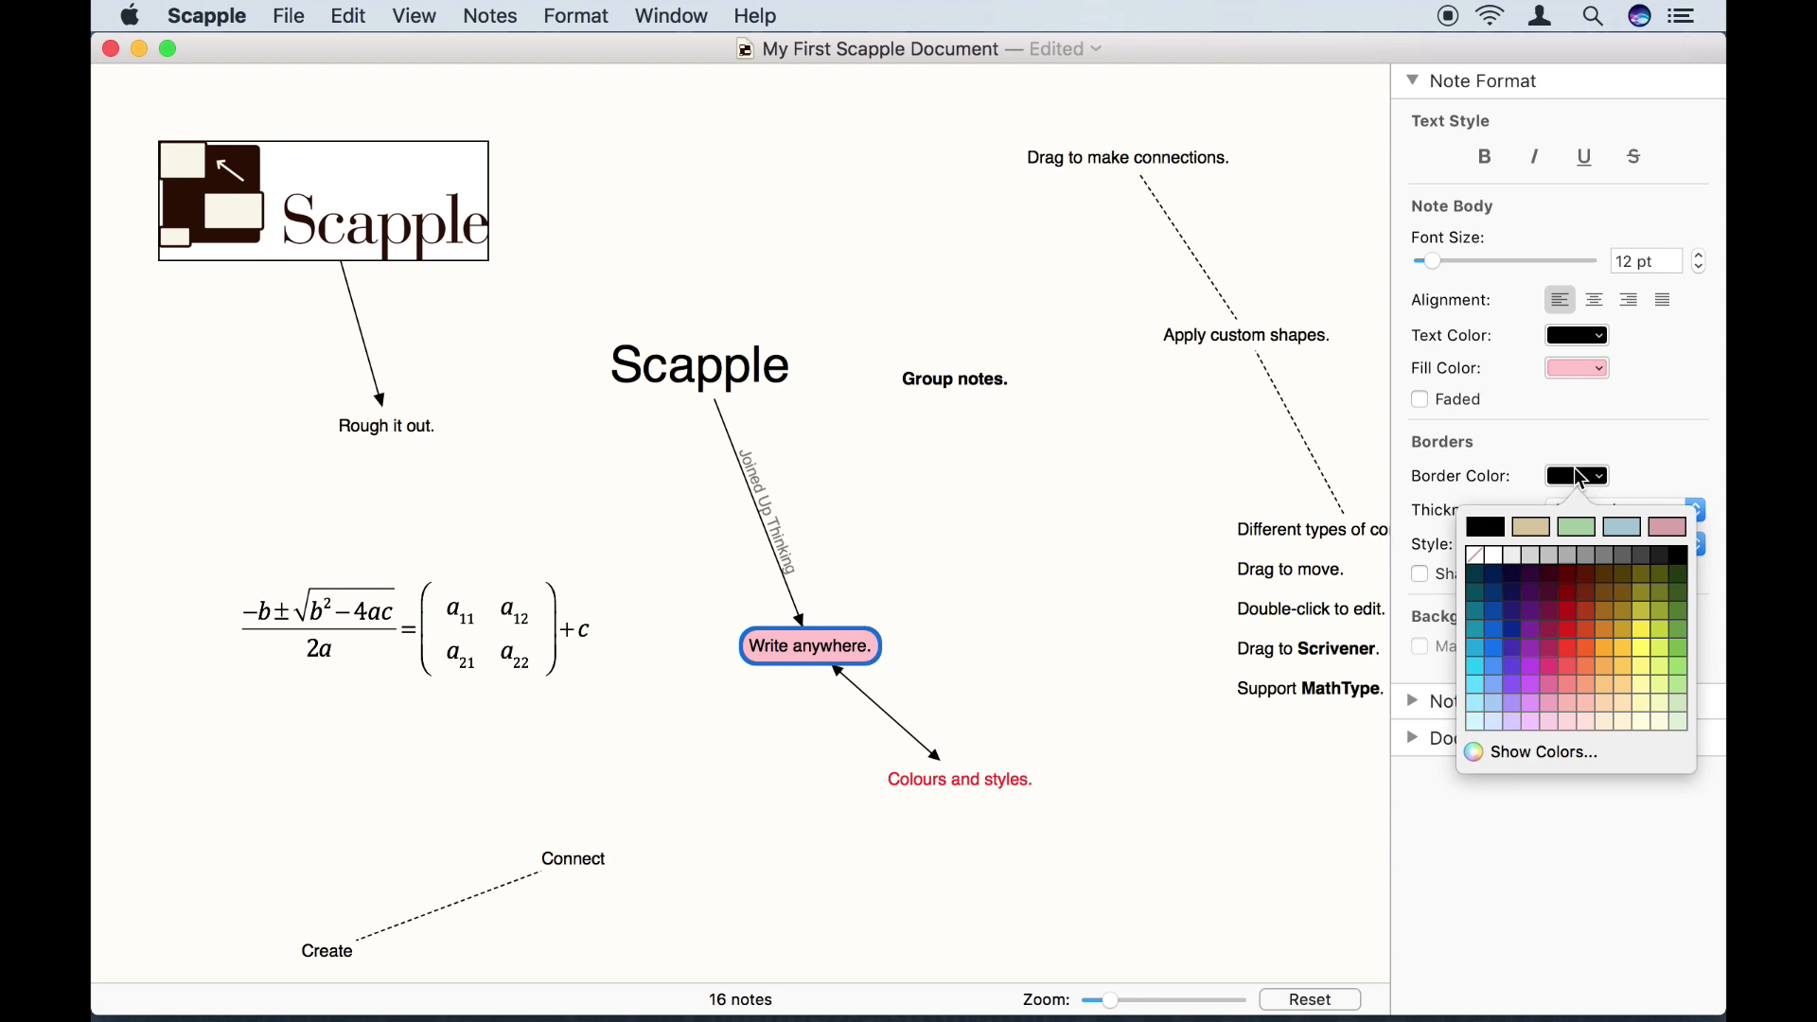
click(1662, 521)
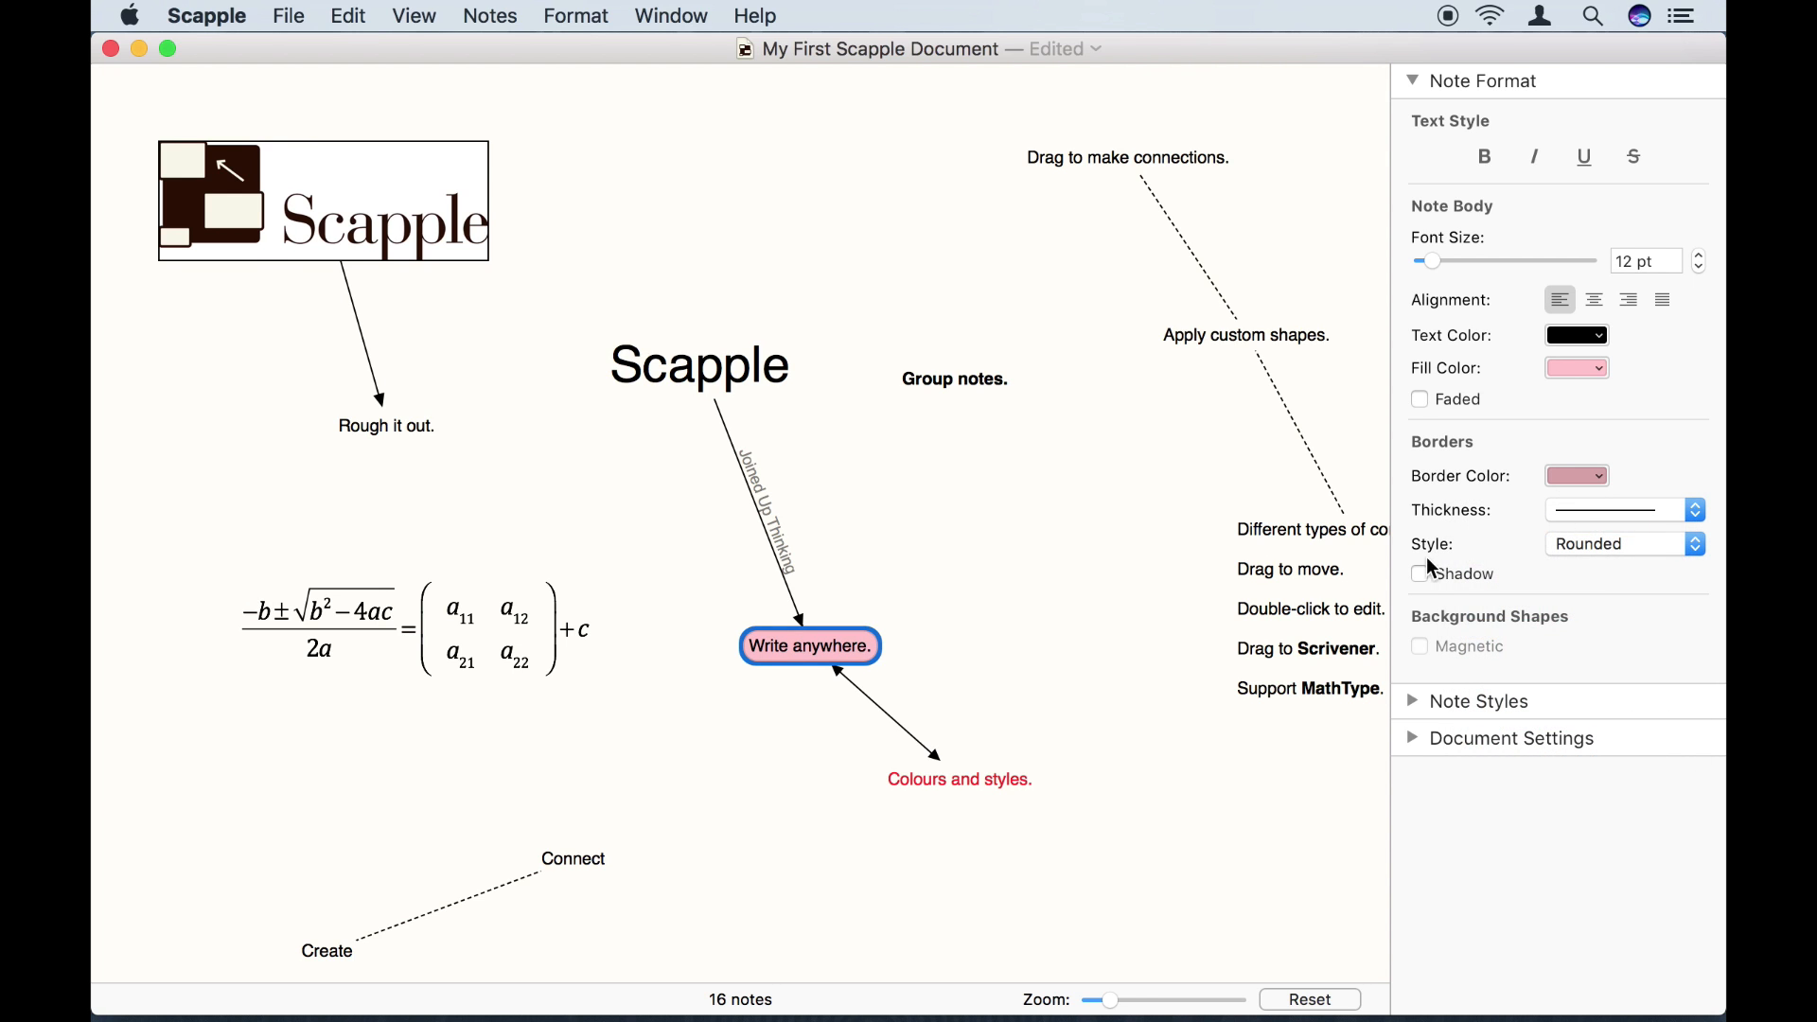
click(1031, 501)
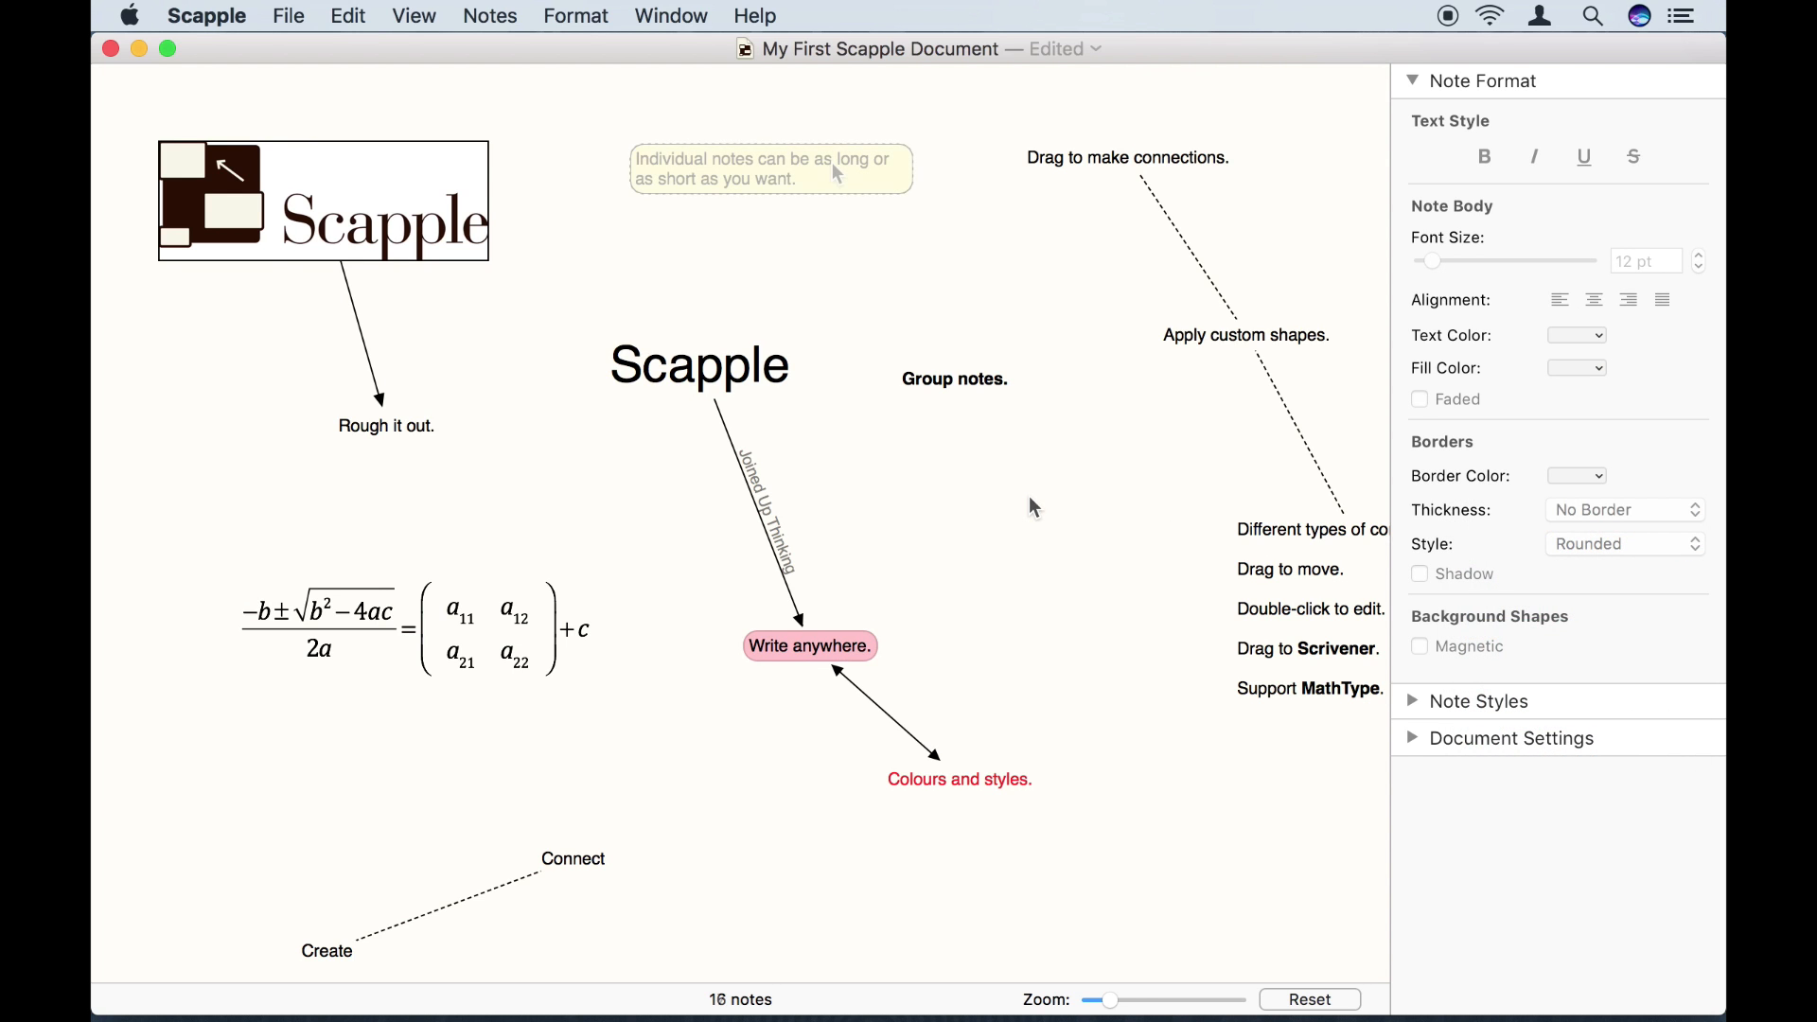
Set the border style to Cloud for the yellow Individual notes note and to Jagged for the large Scapple text note.
click(1593, 553)
click(1593, 613)
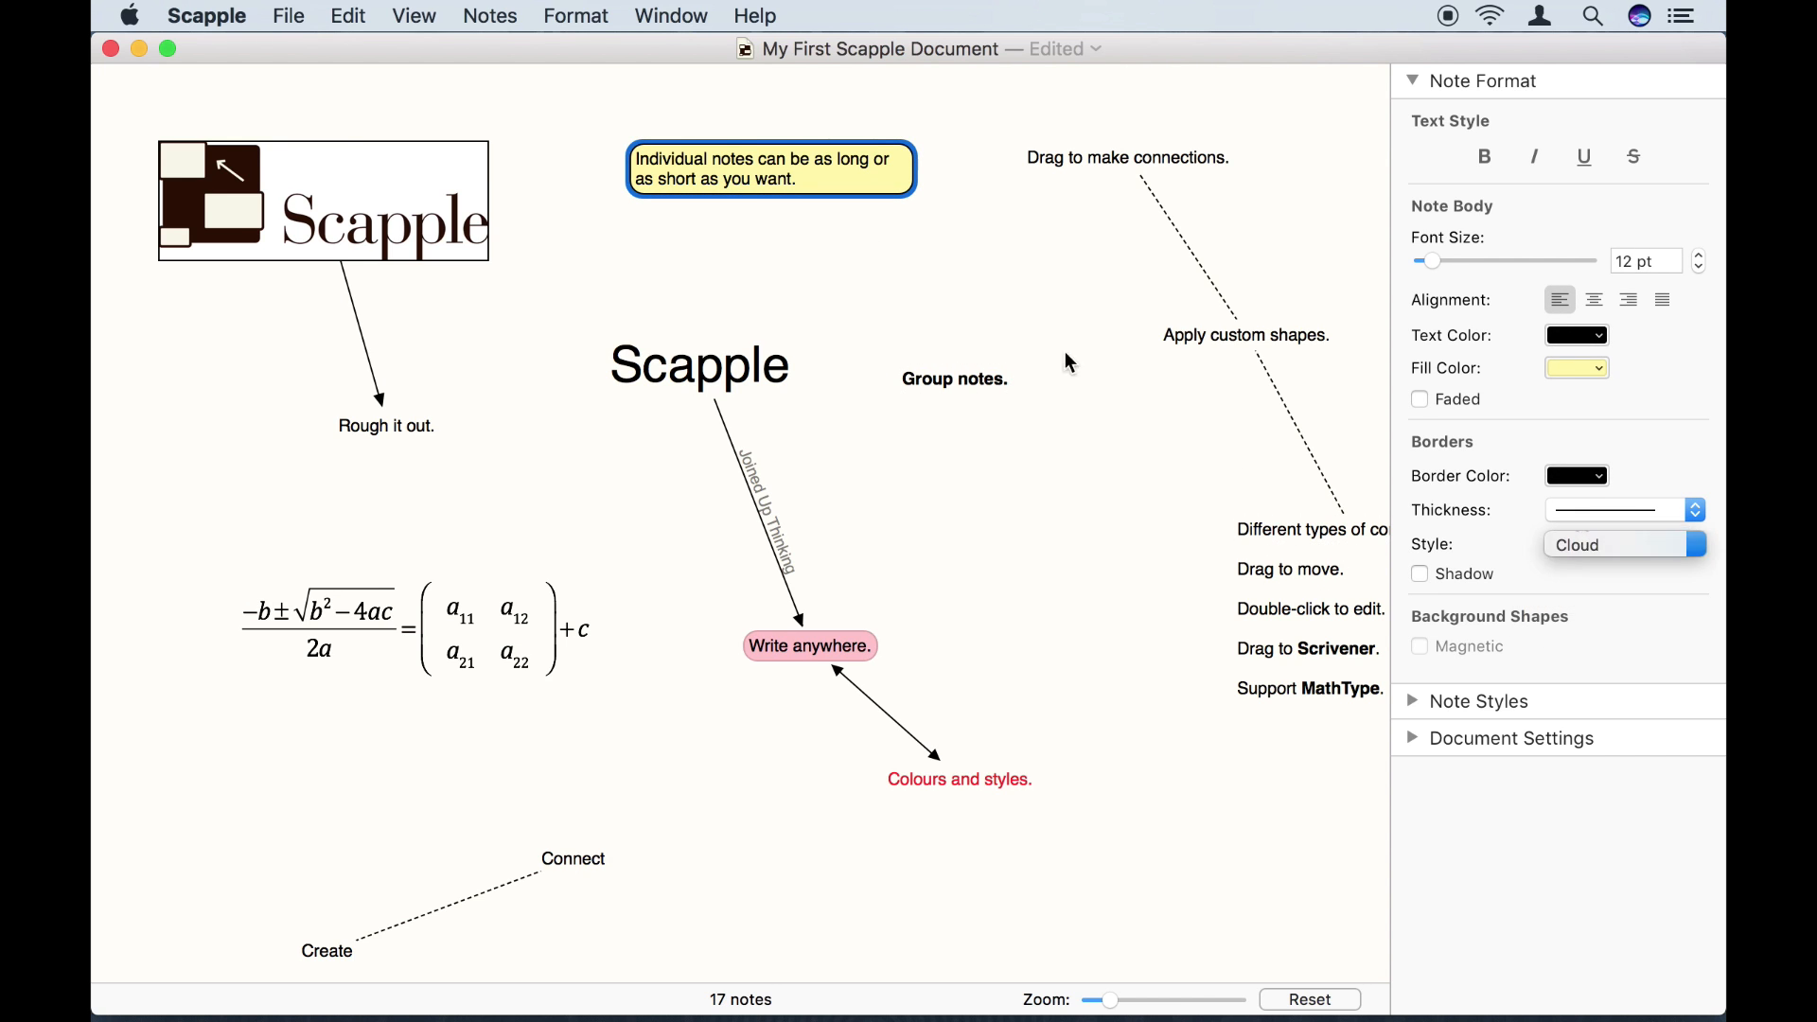
click(741, 383)
click(1652, 540)
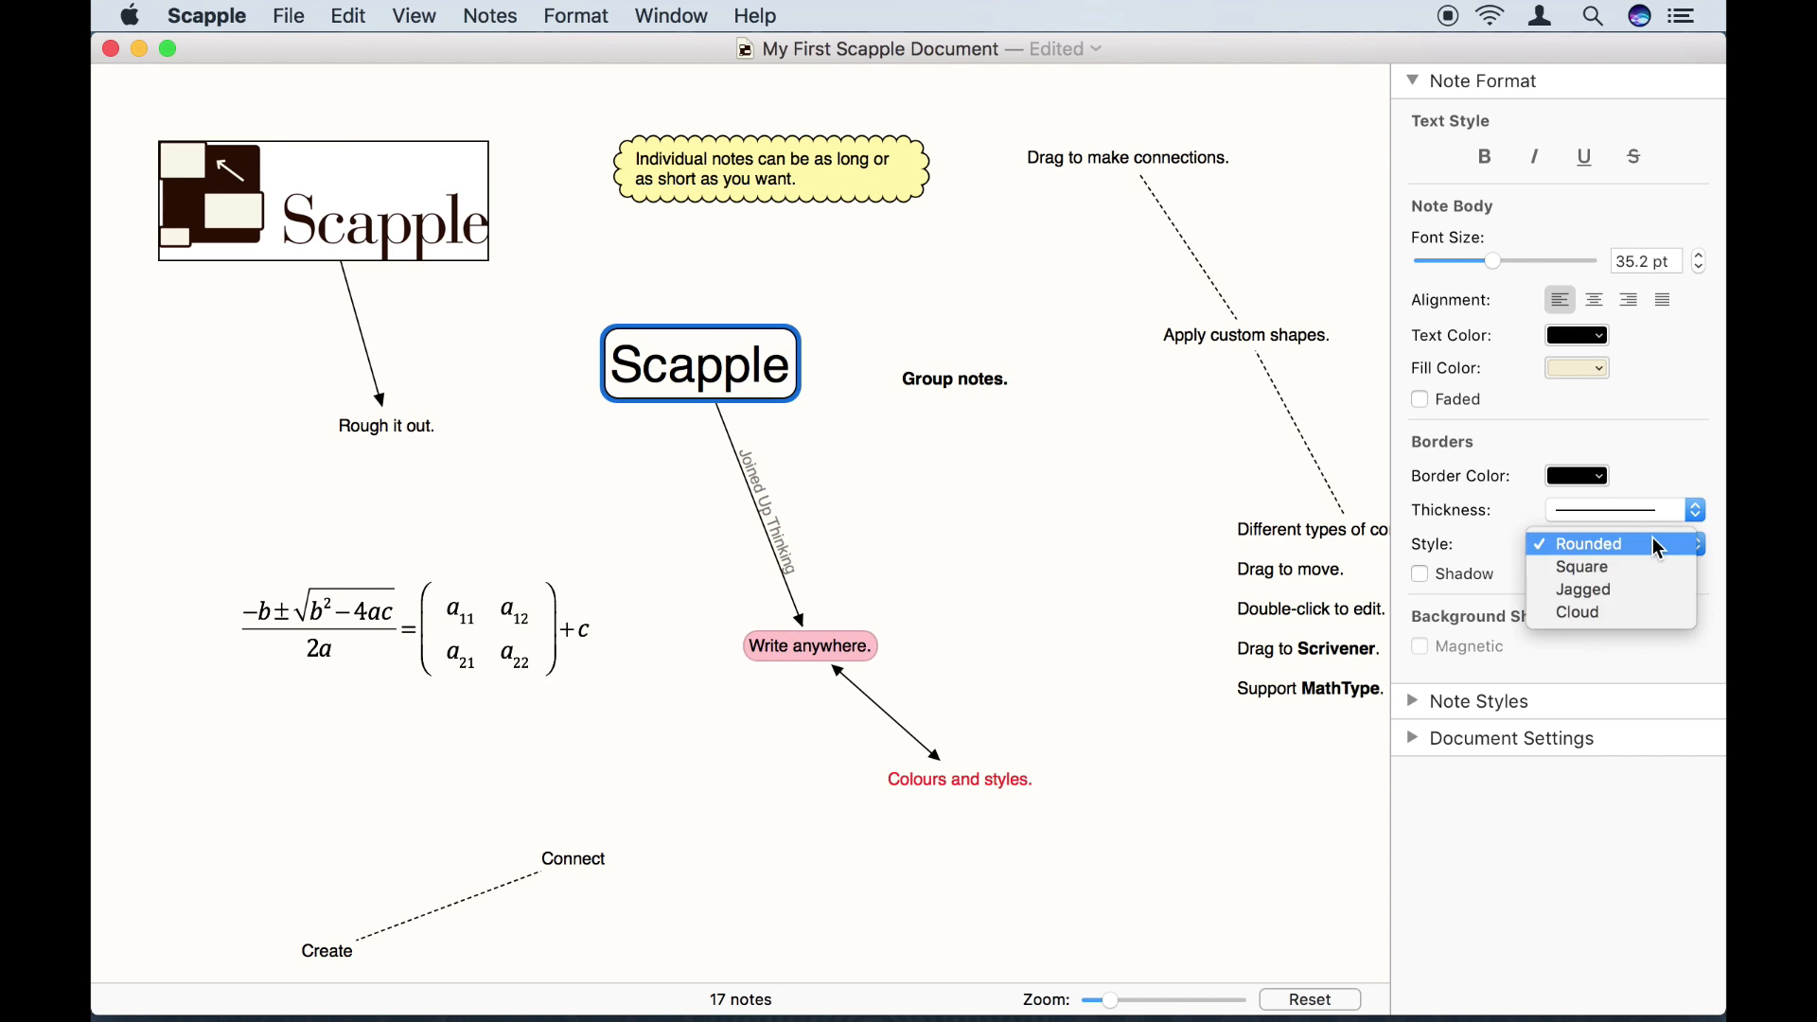
click(1635, 585)
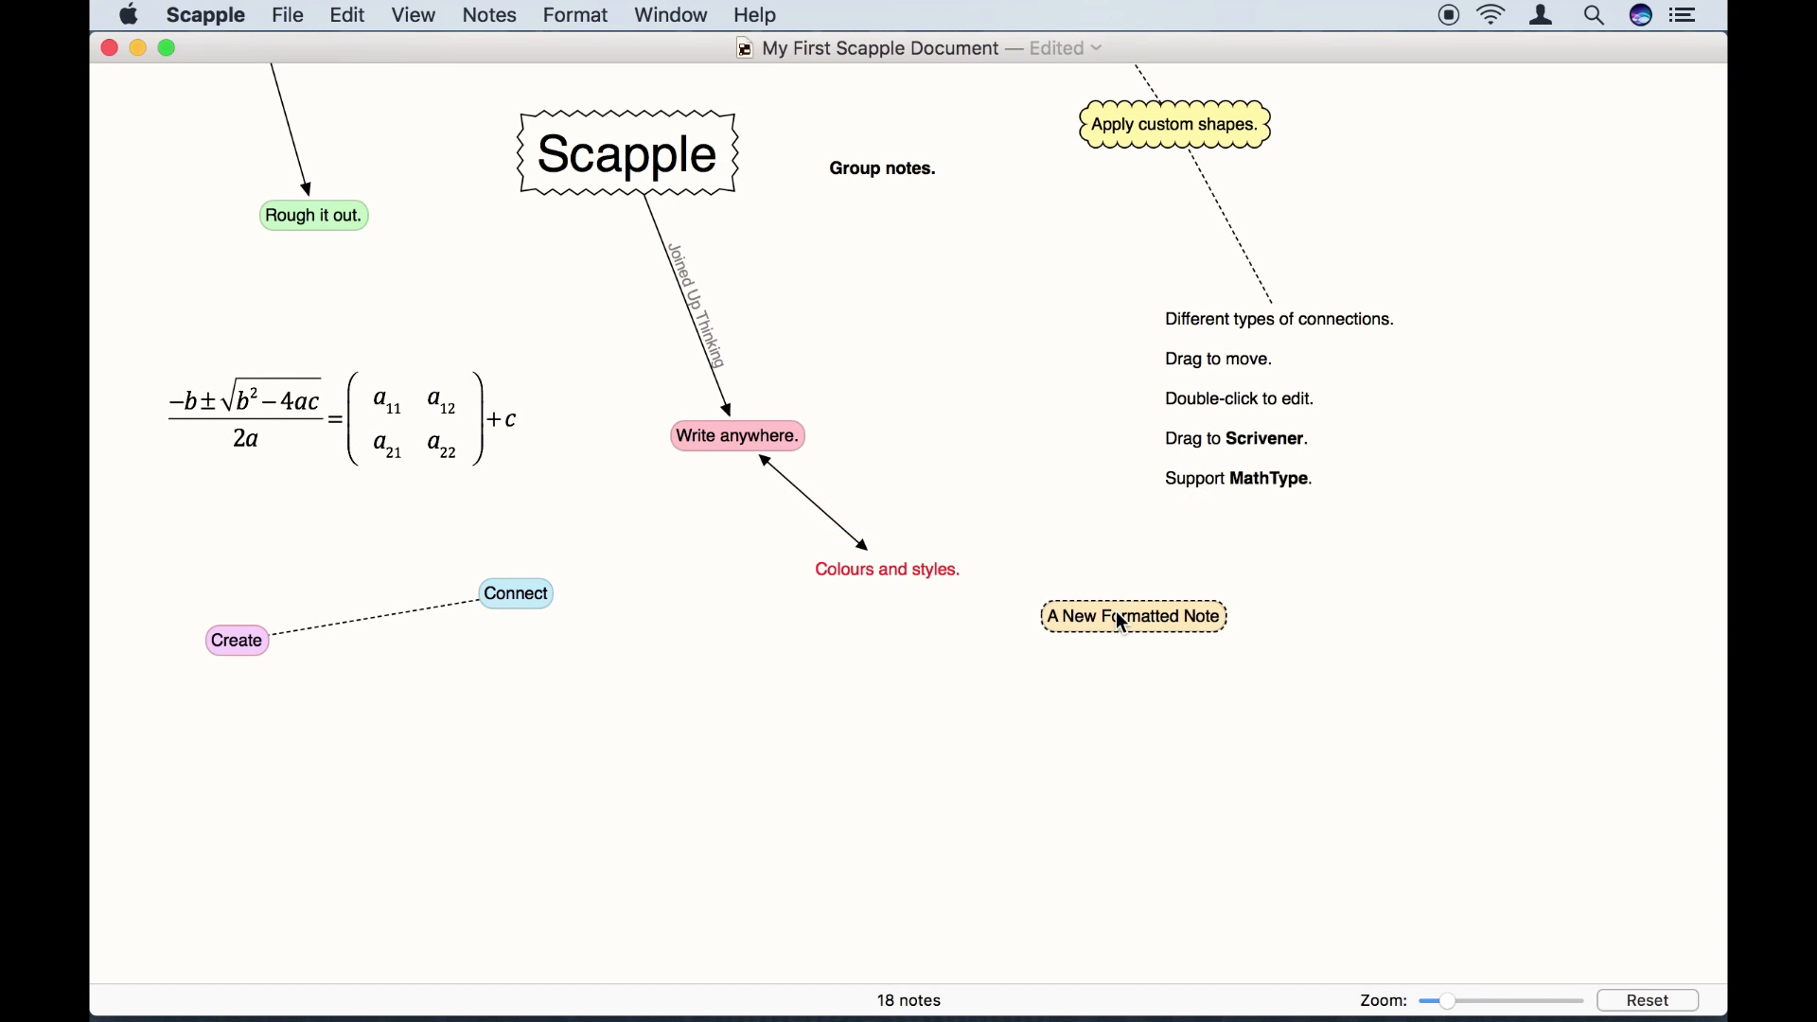
Stack a new note beneath A New Formatted Note reading "Stack notes beneath one another using Cmd-Return.".
click(1116, 613)
key(super+Return)
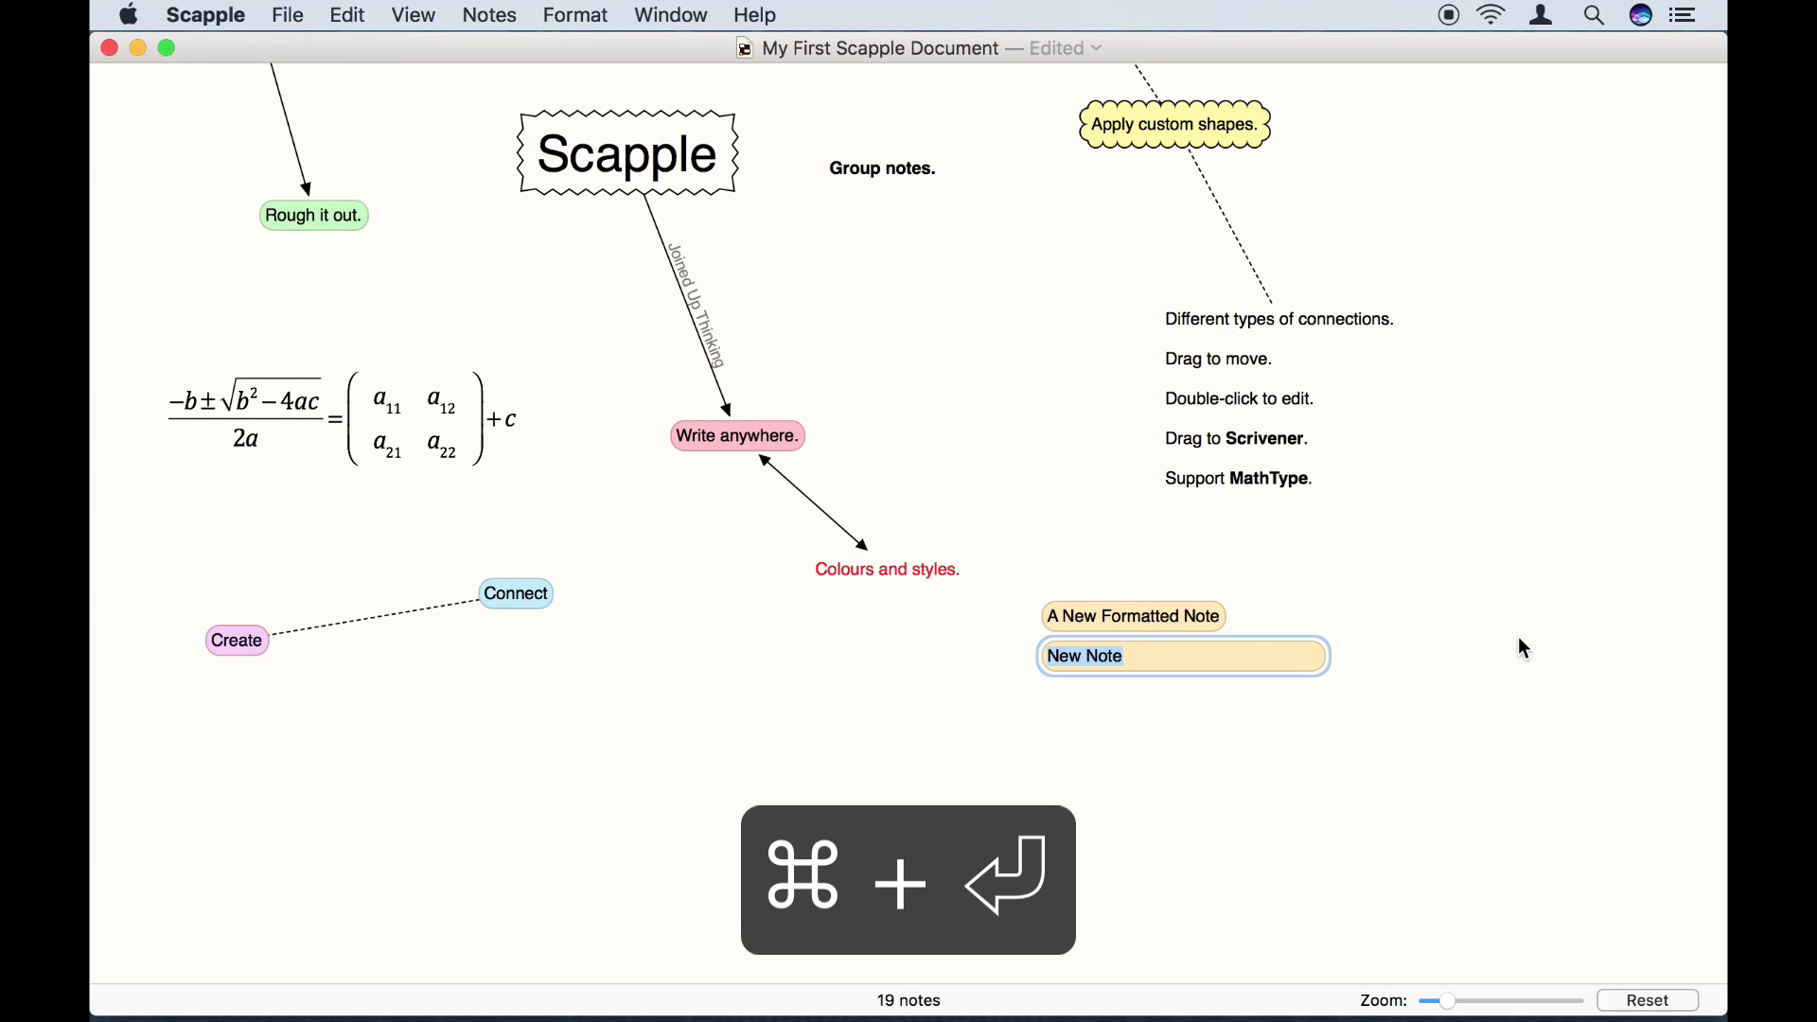
text(Stack notes beneath one anothe)
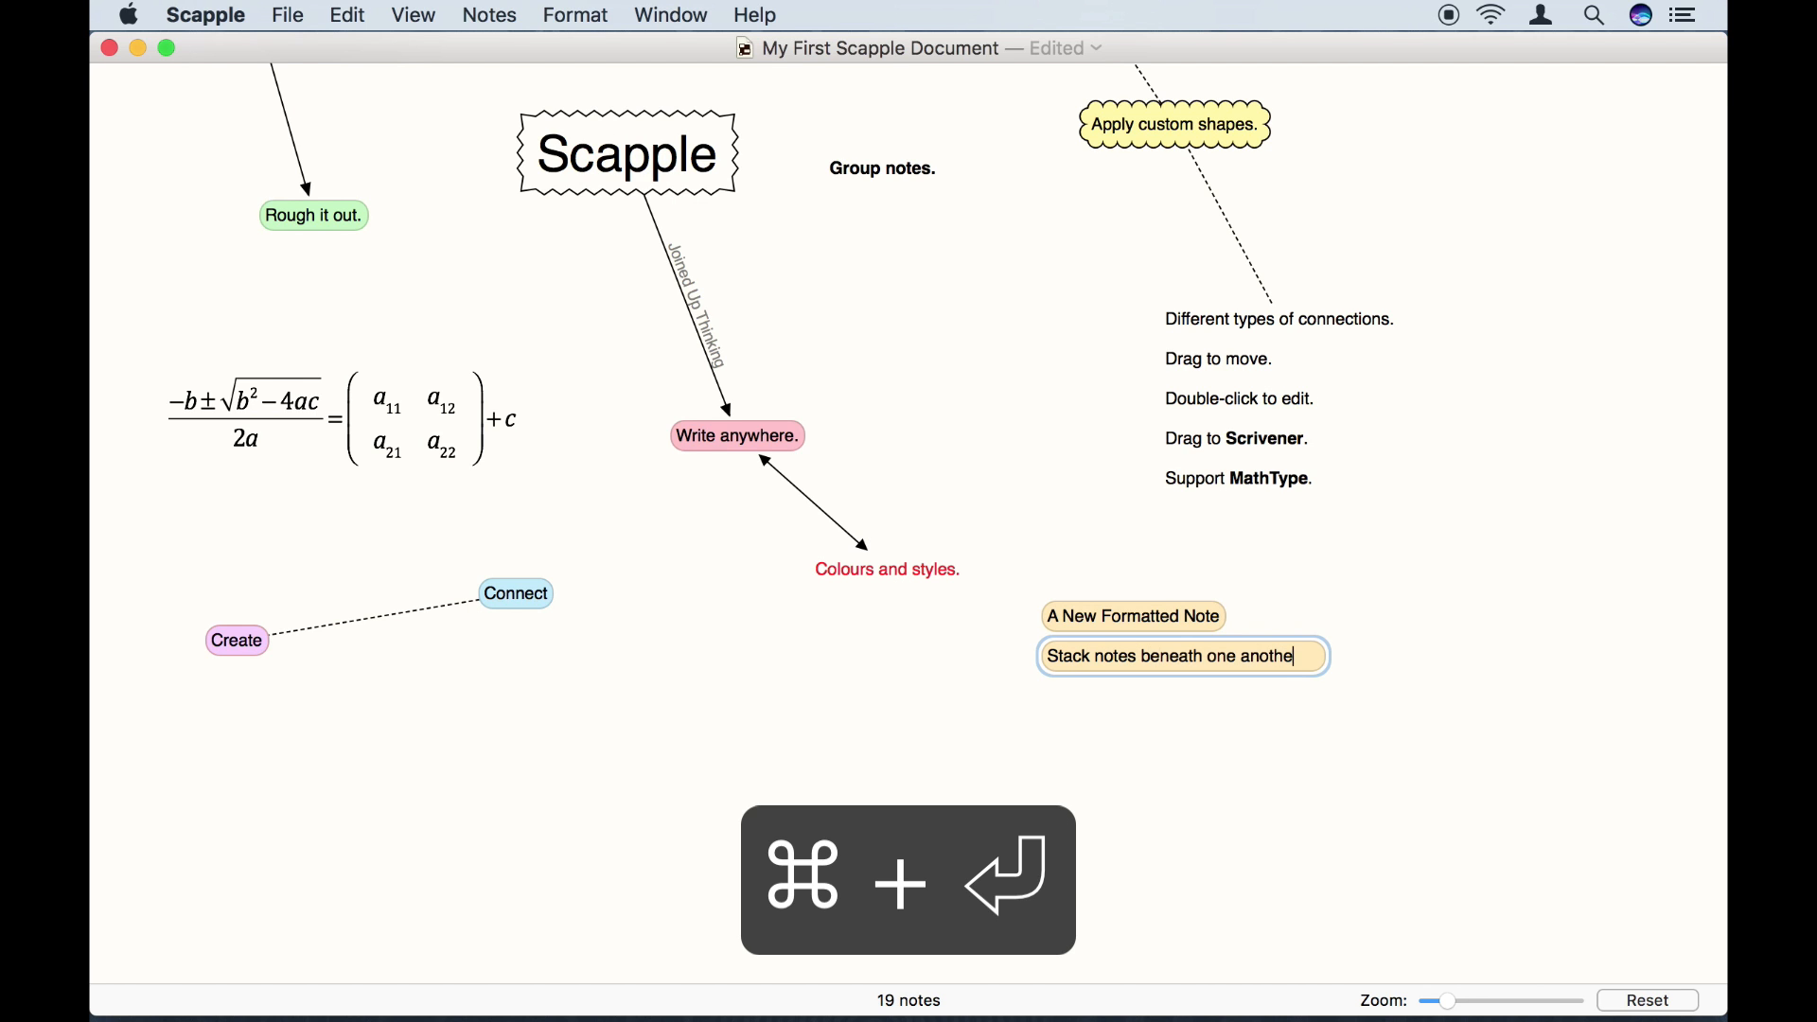
text(r using Cmd-Return.)
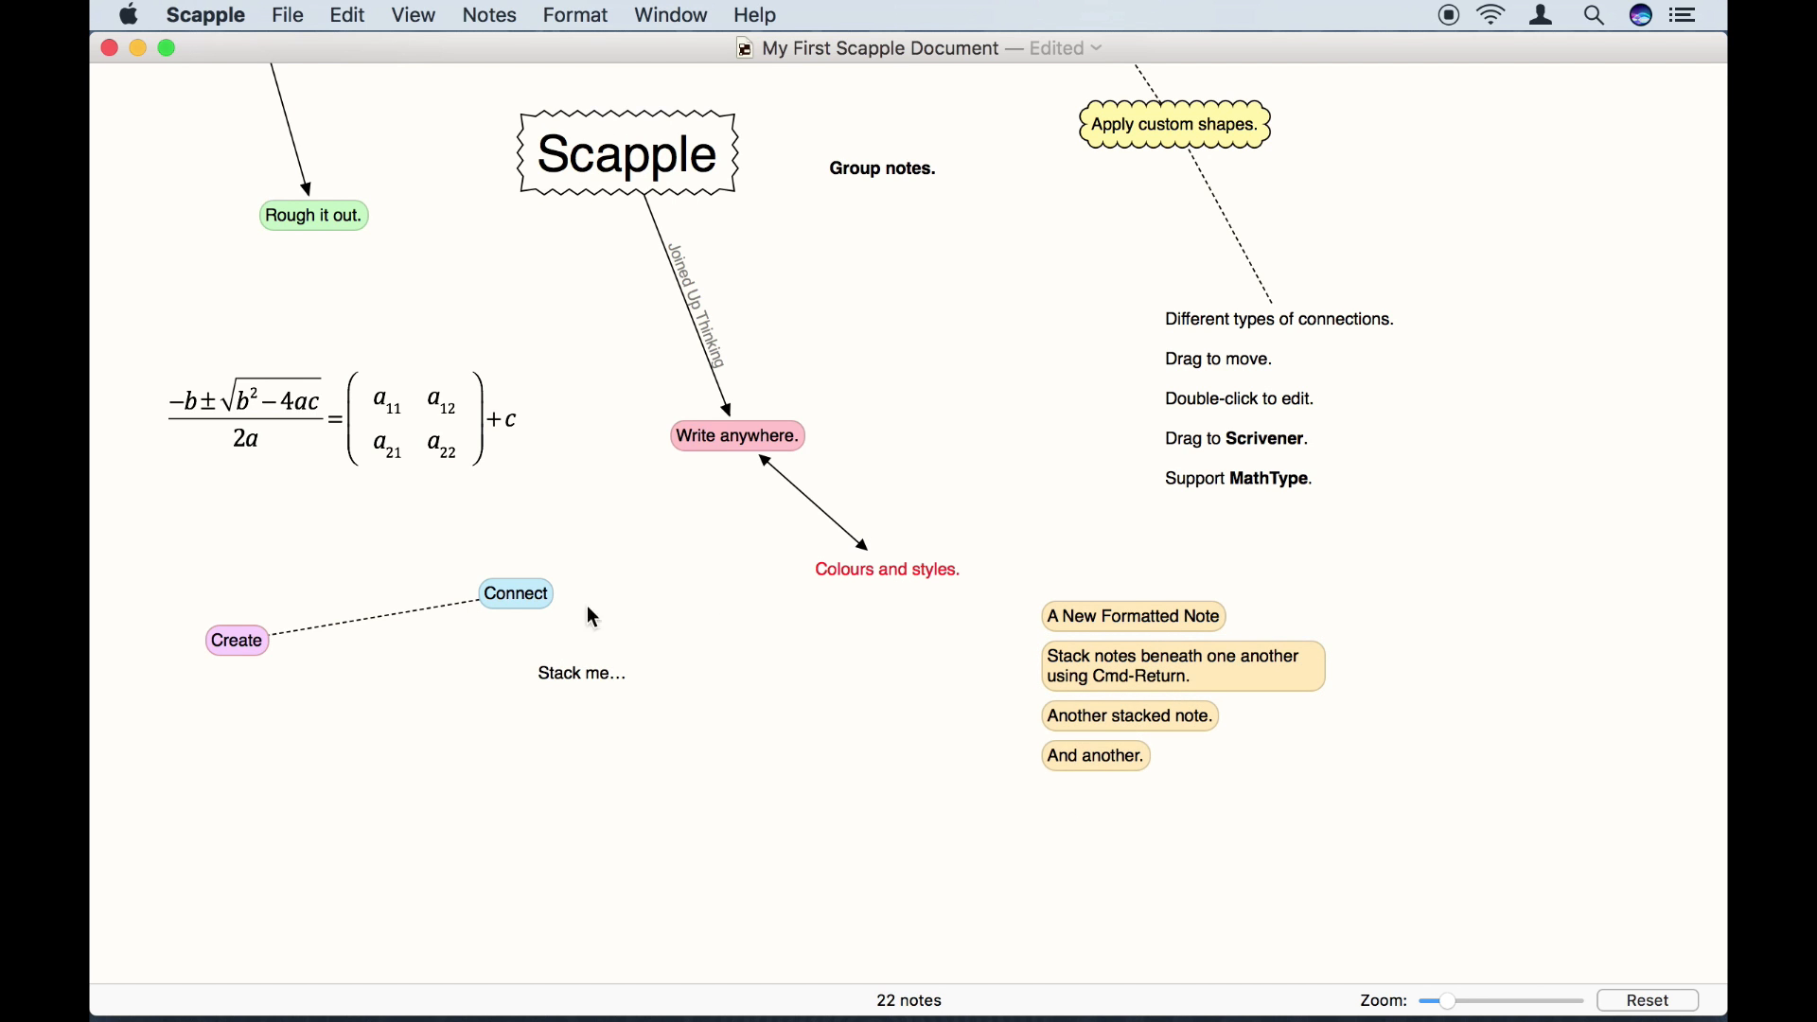
Stack the Connect, Stack me… and Group notes notes into one column.
click(536, 588)
shift+click(589, 668)
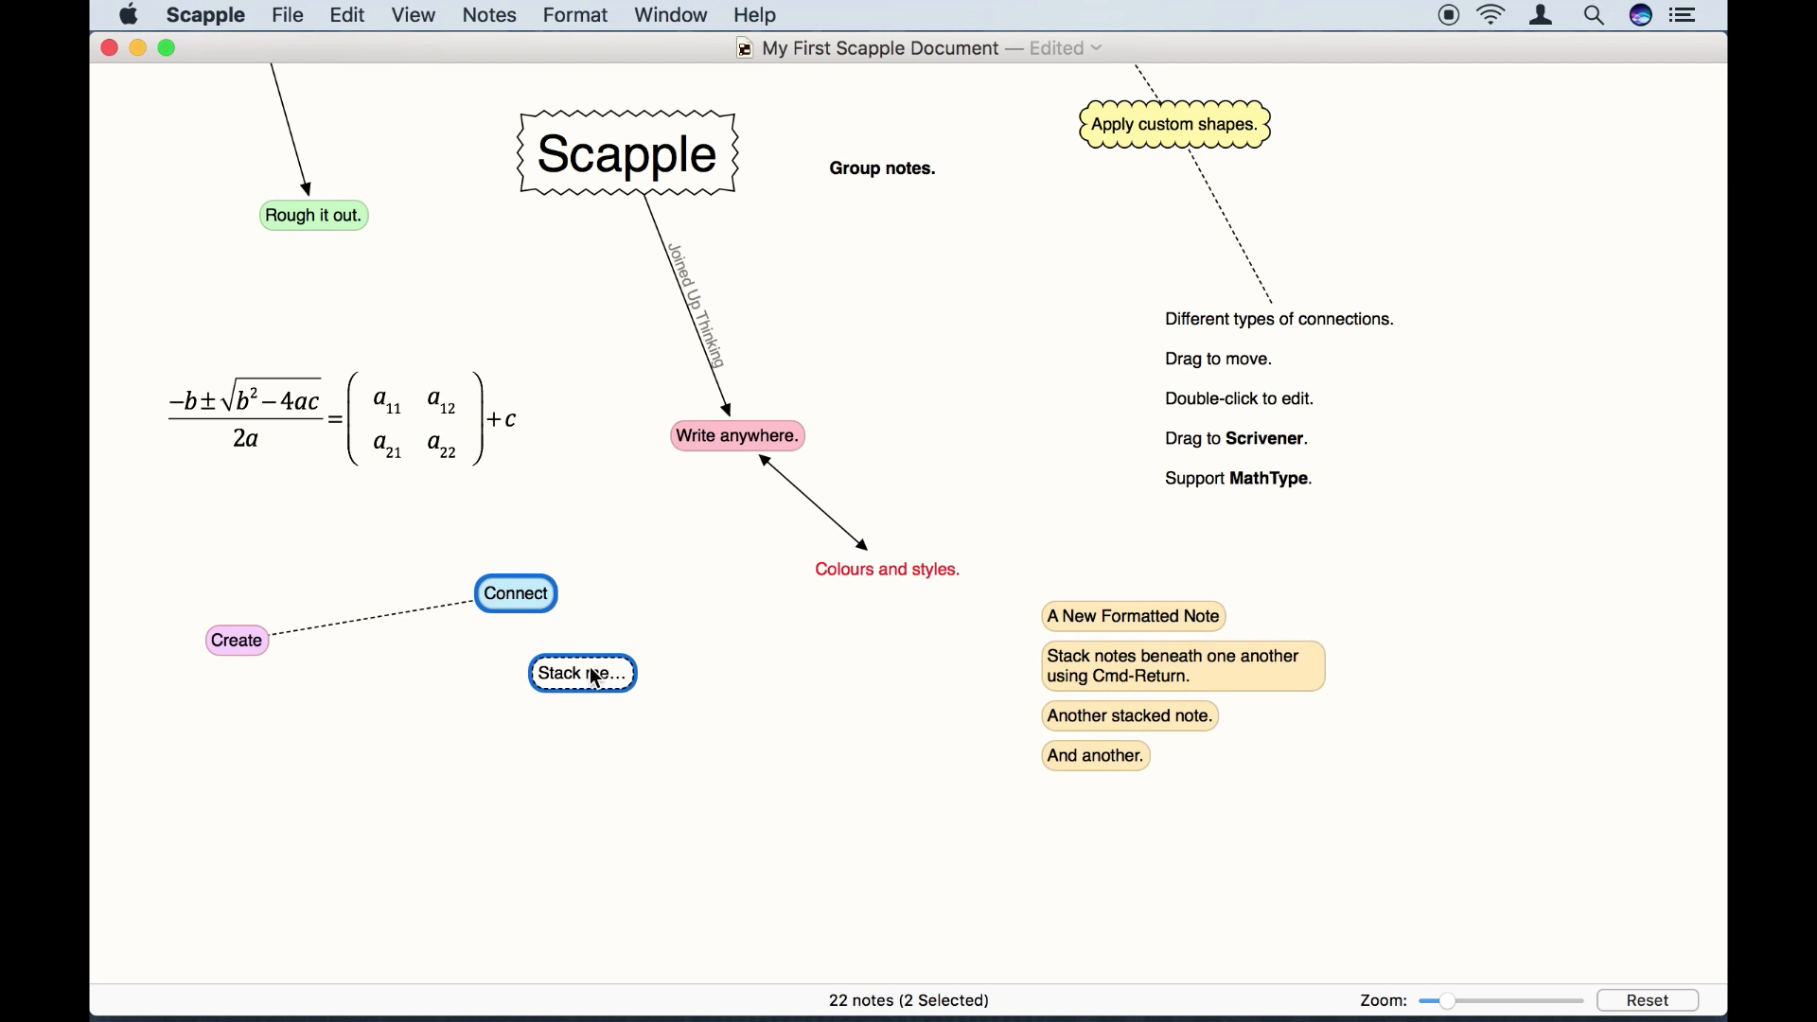
shift+click(891, 180)
click(489, 15)
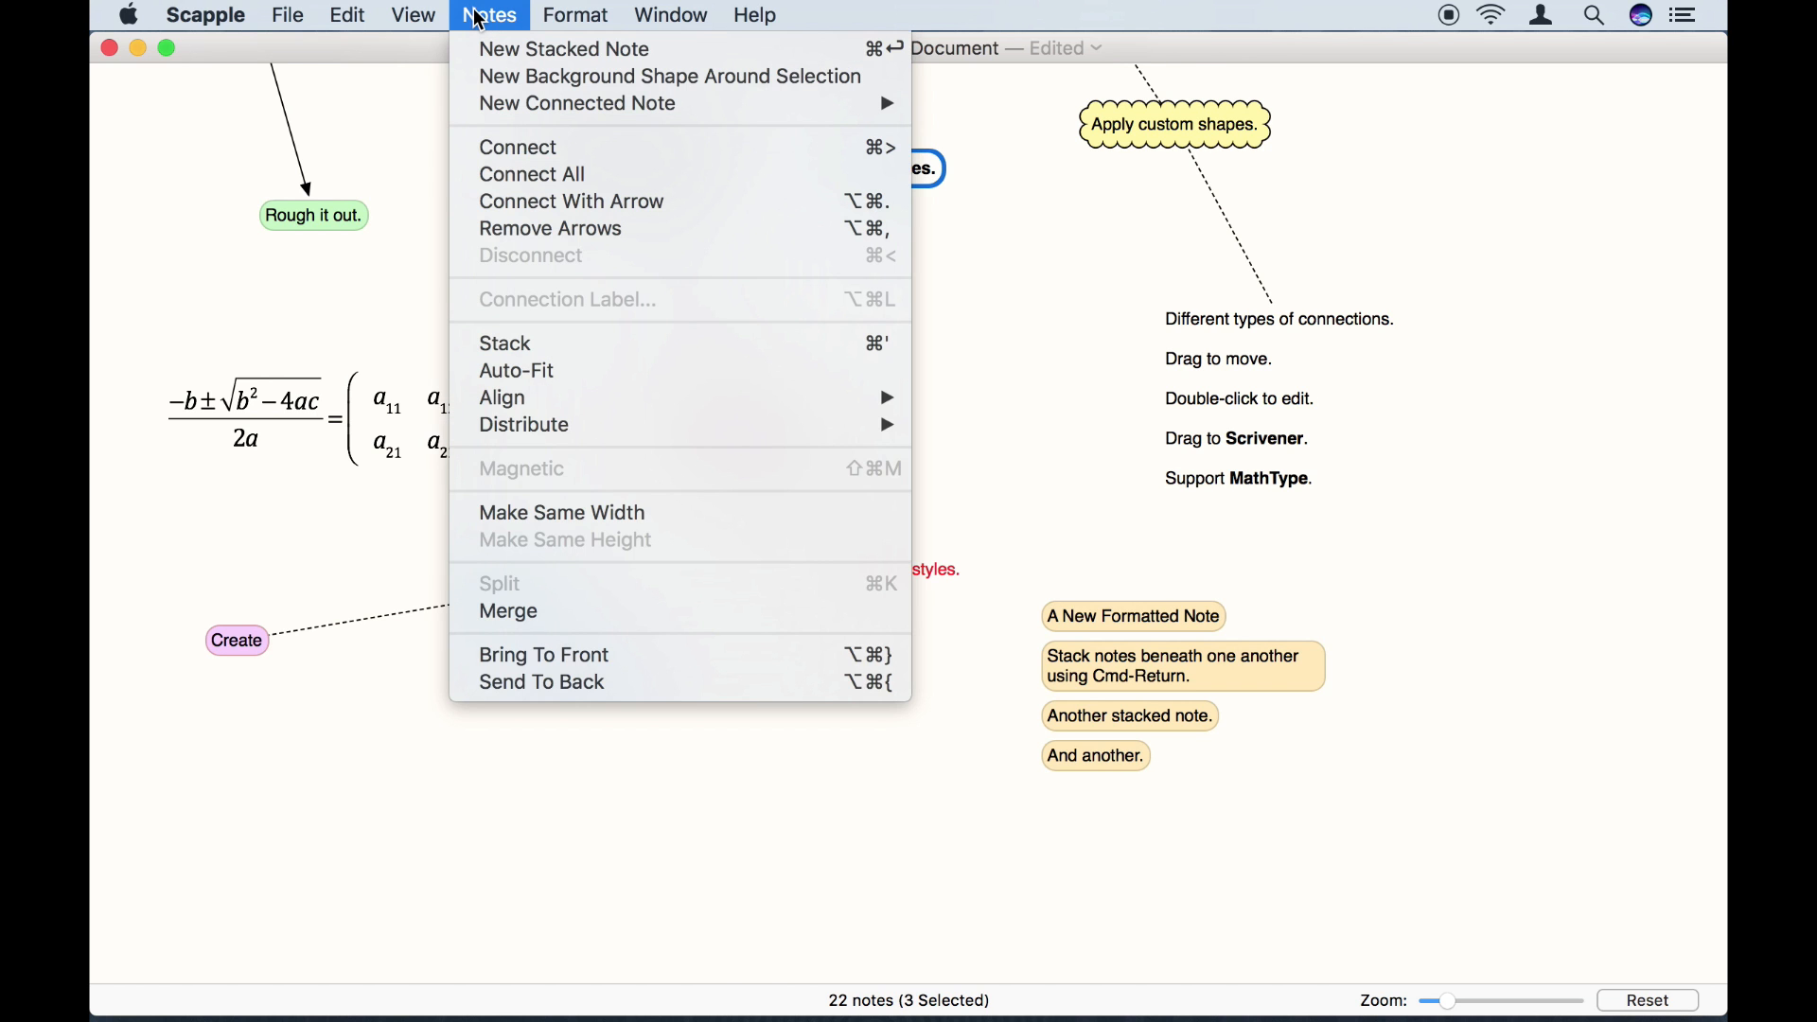
click(566, 332)
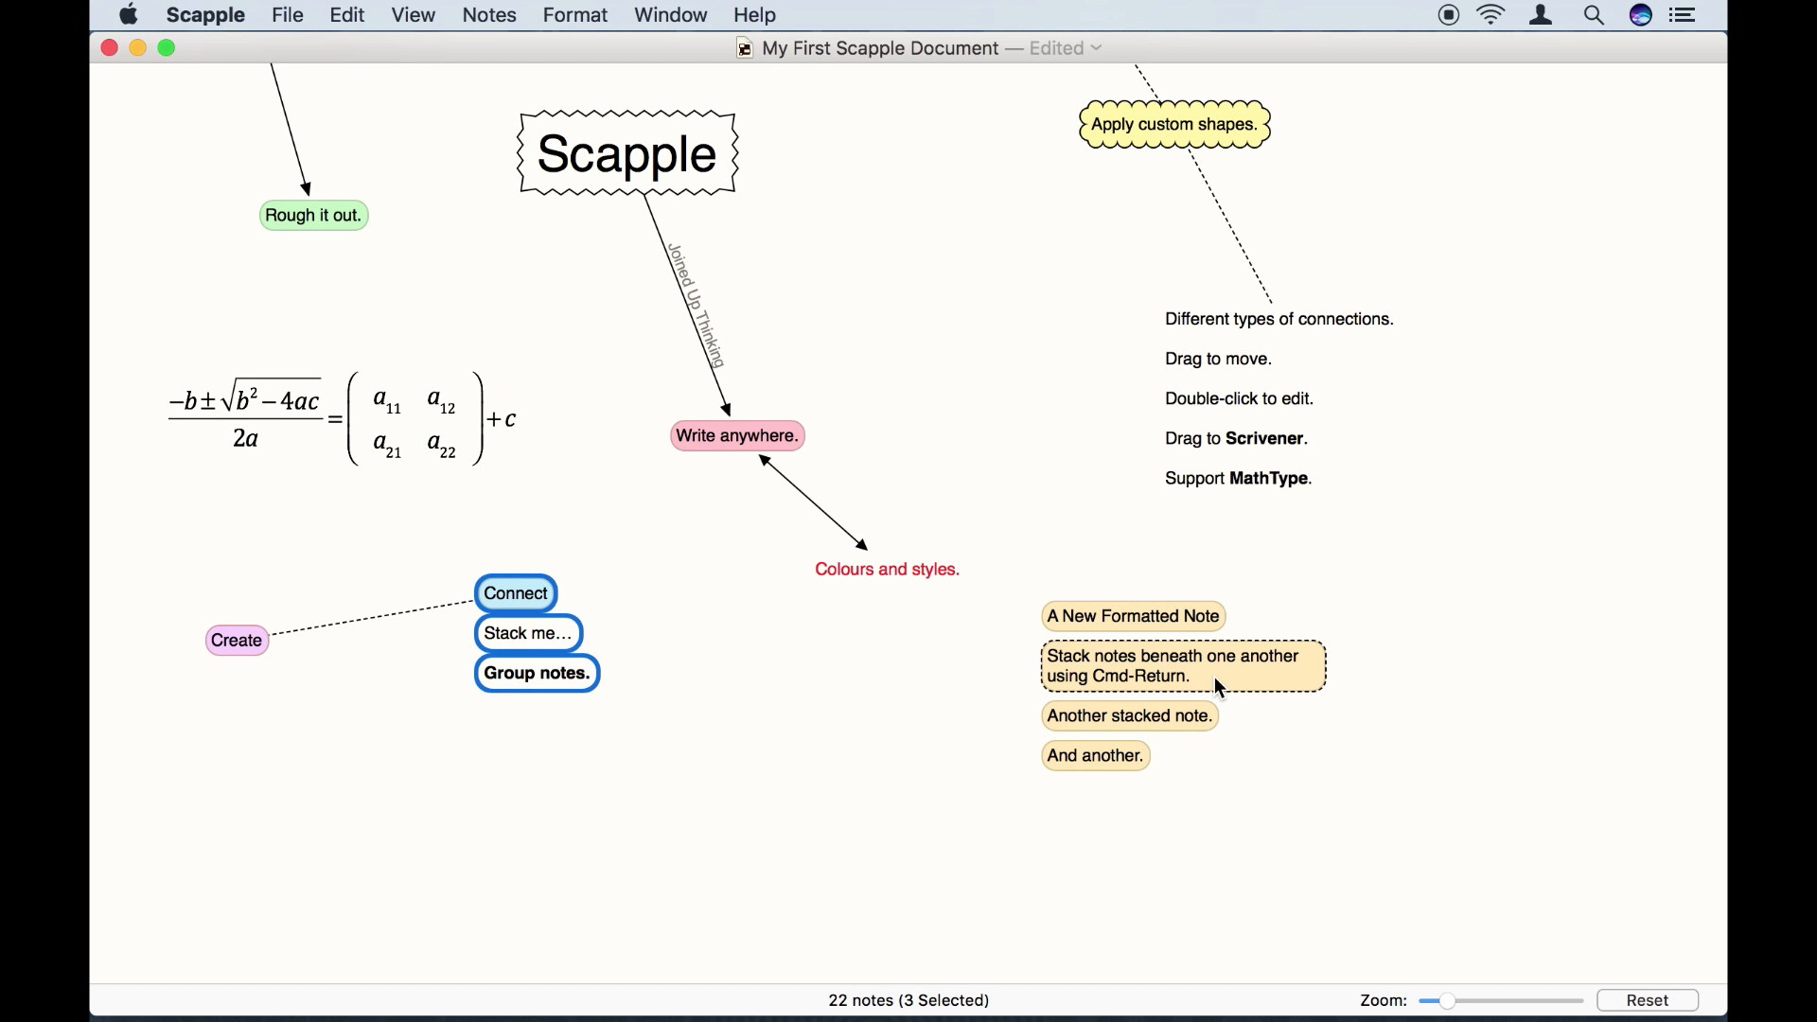
Append "Editing causes notes to reposition." to the Cmd-Return note and move Another stacked note out of the stack.
double_click(1216, 678)
text(Editing causes notes to reposition.)
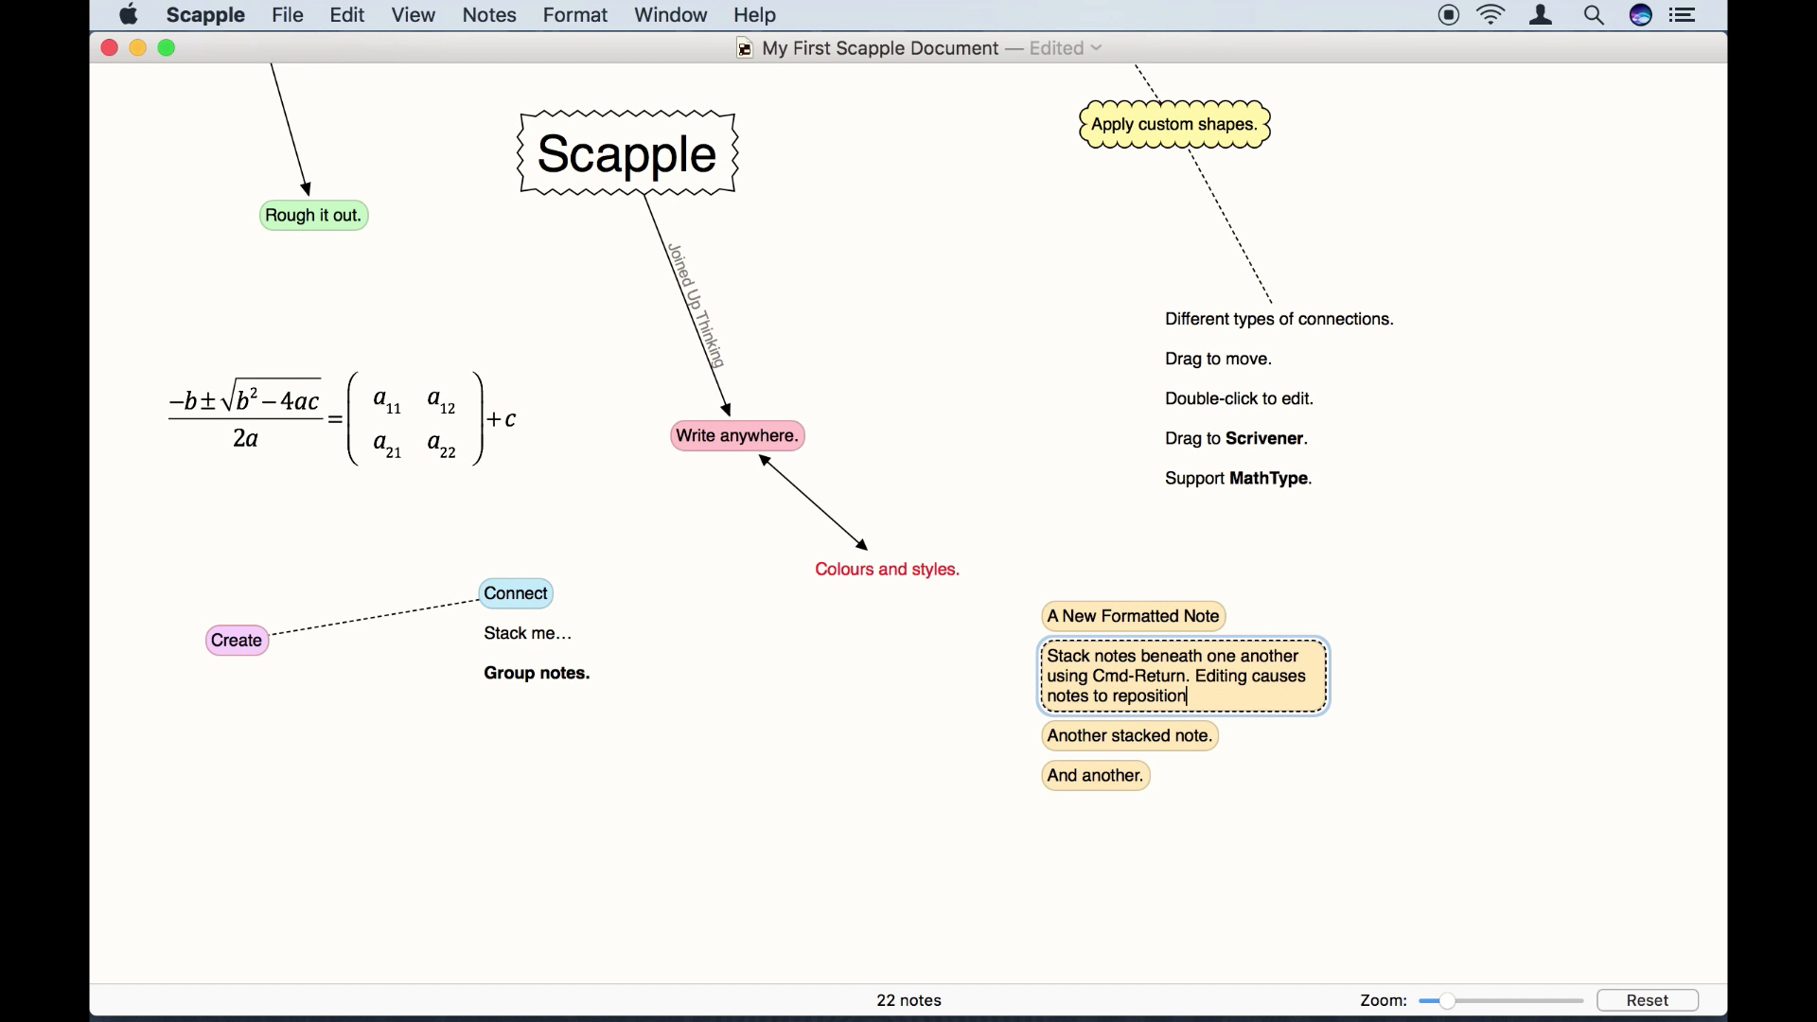
key(Escape)
drag(1150, 733, 769, 788)
click(857, 868)
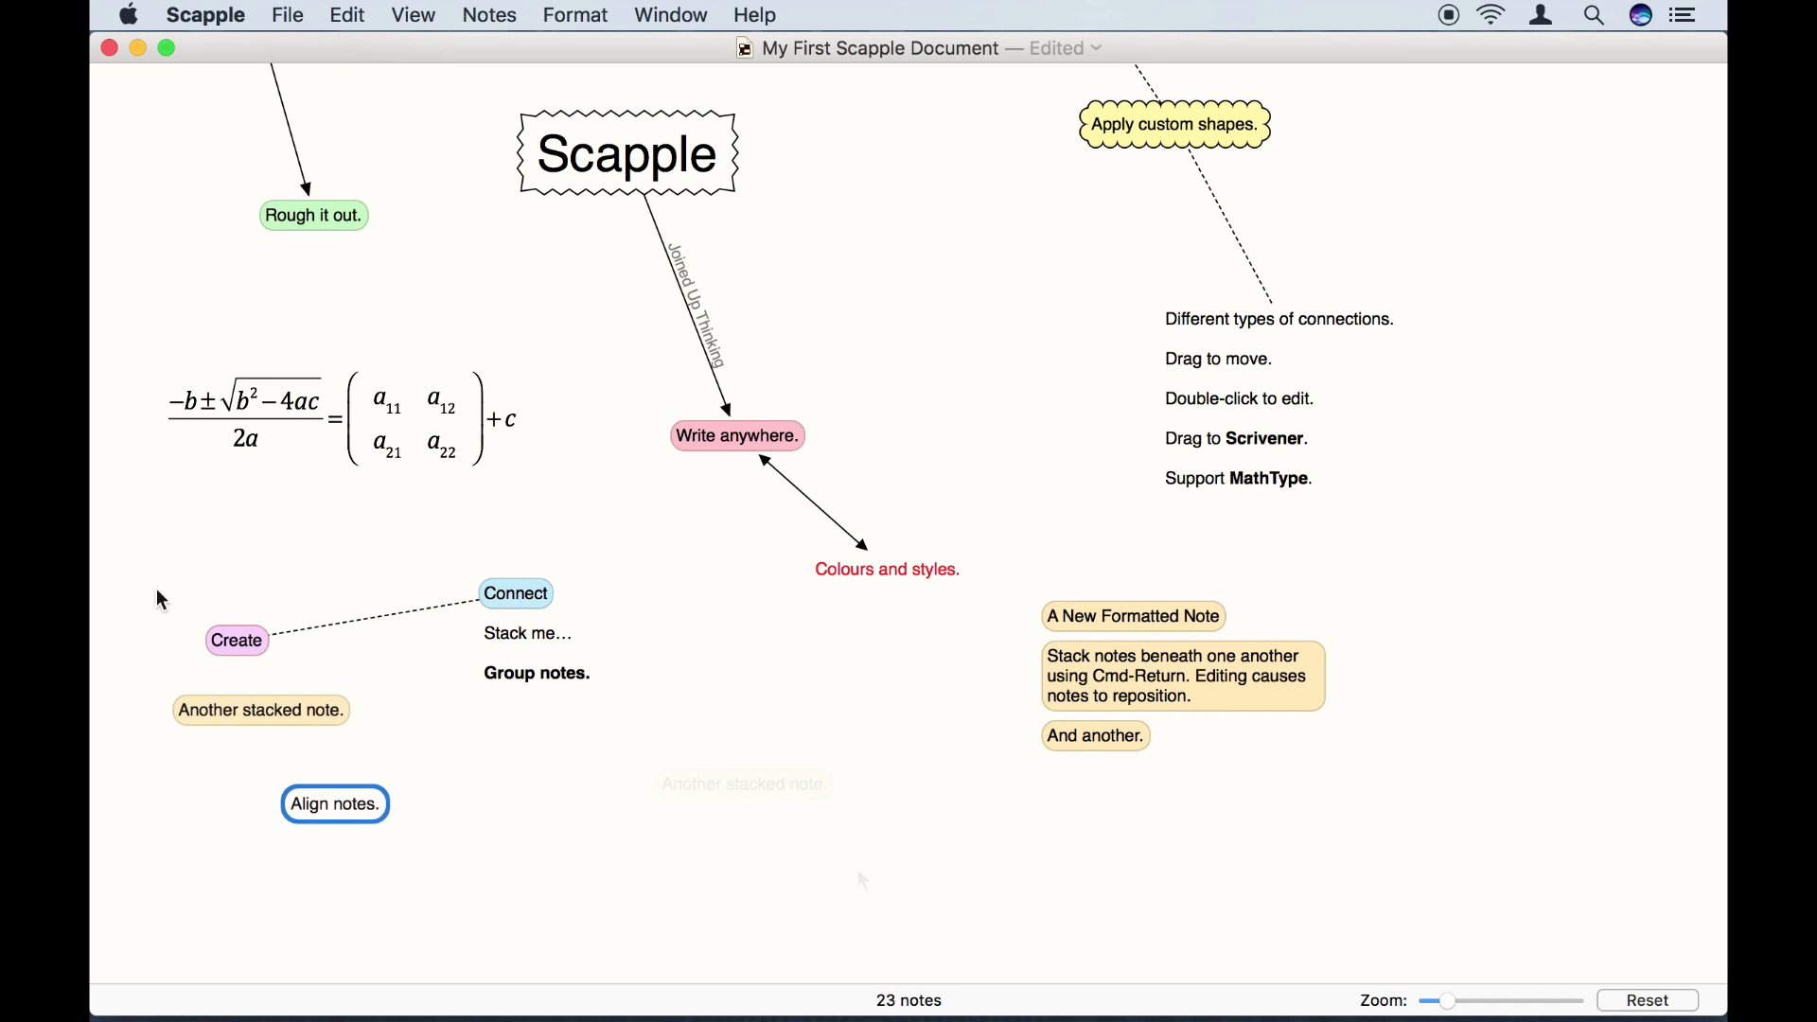
Align the Create, Another stacked note and Align notes notes on a common vertical centre line.
drag(158, 592, 312, 820)
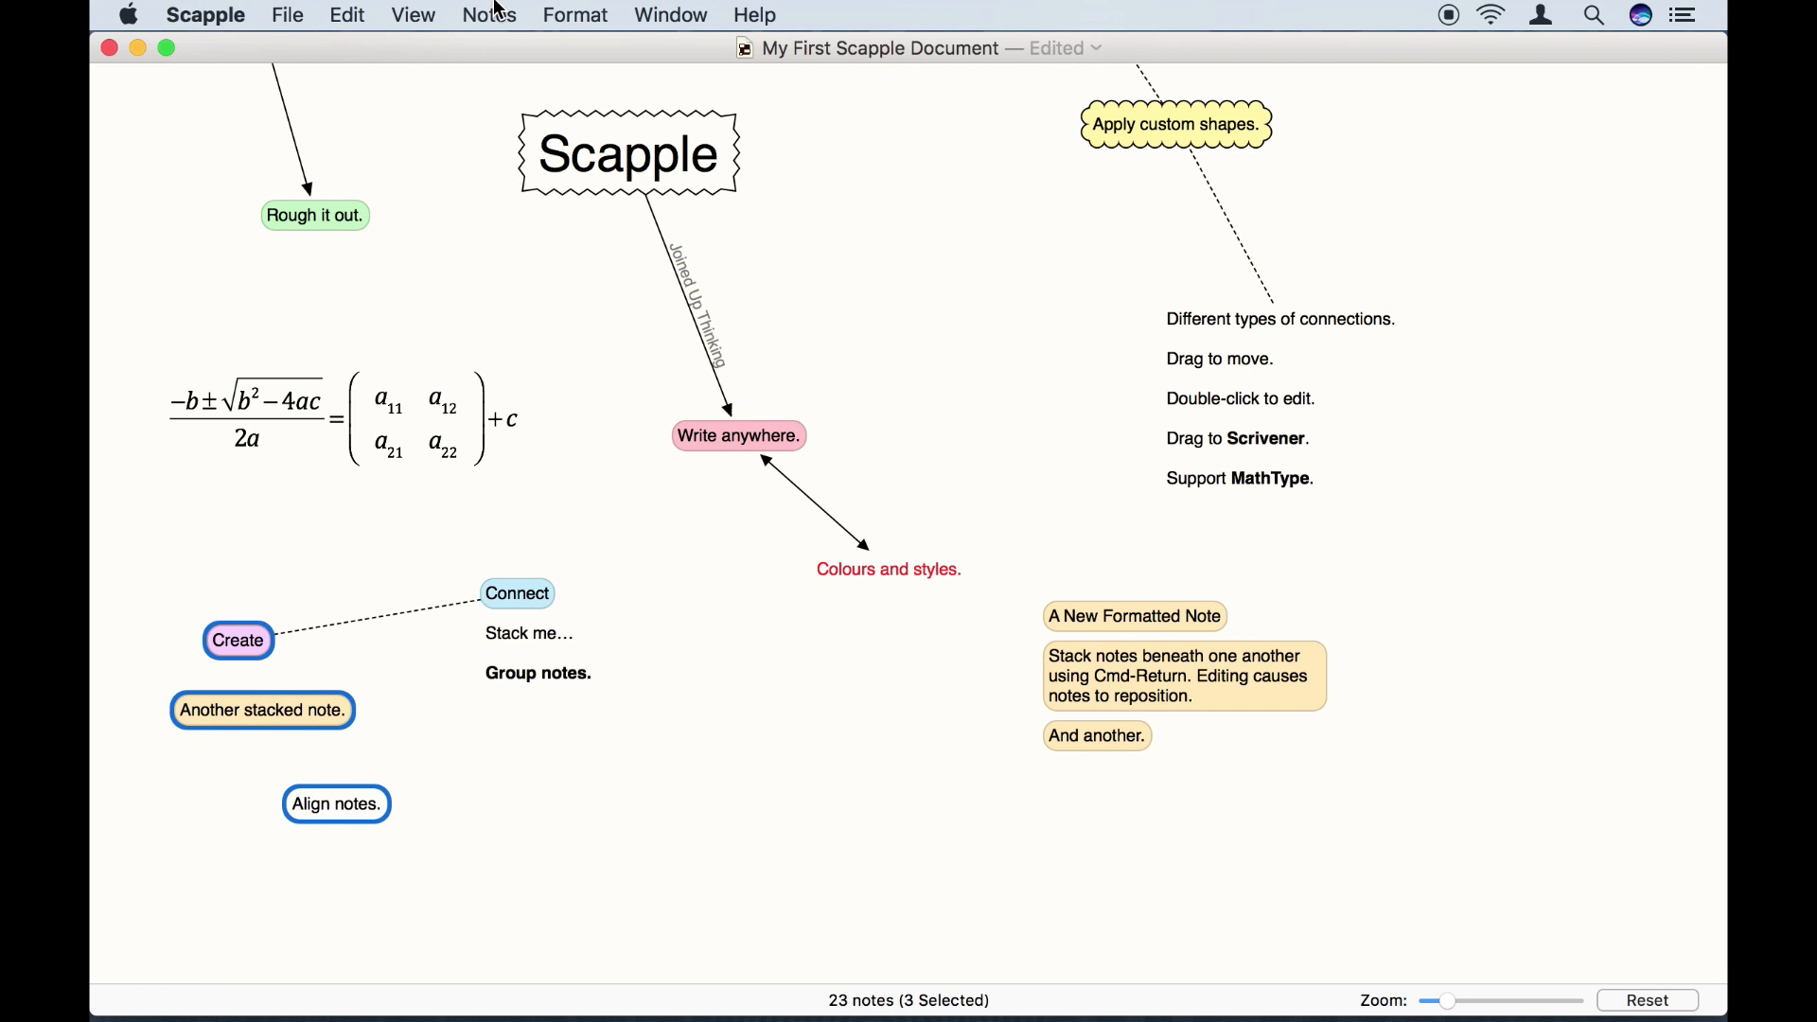
click(492, 13)
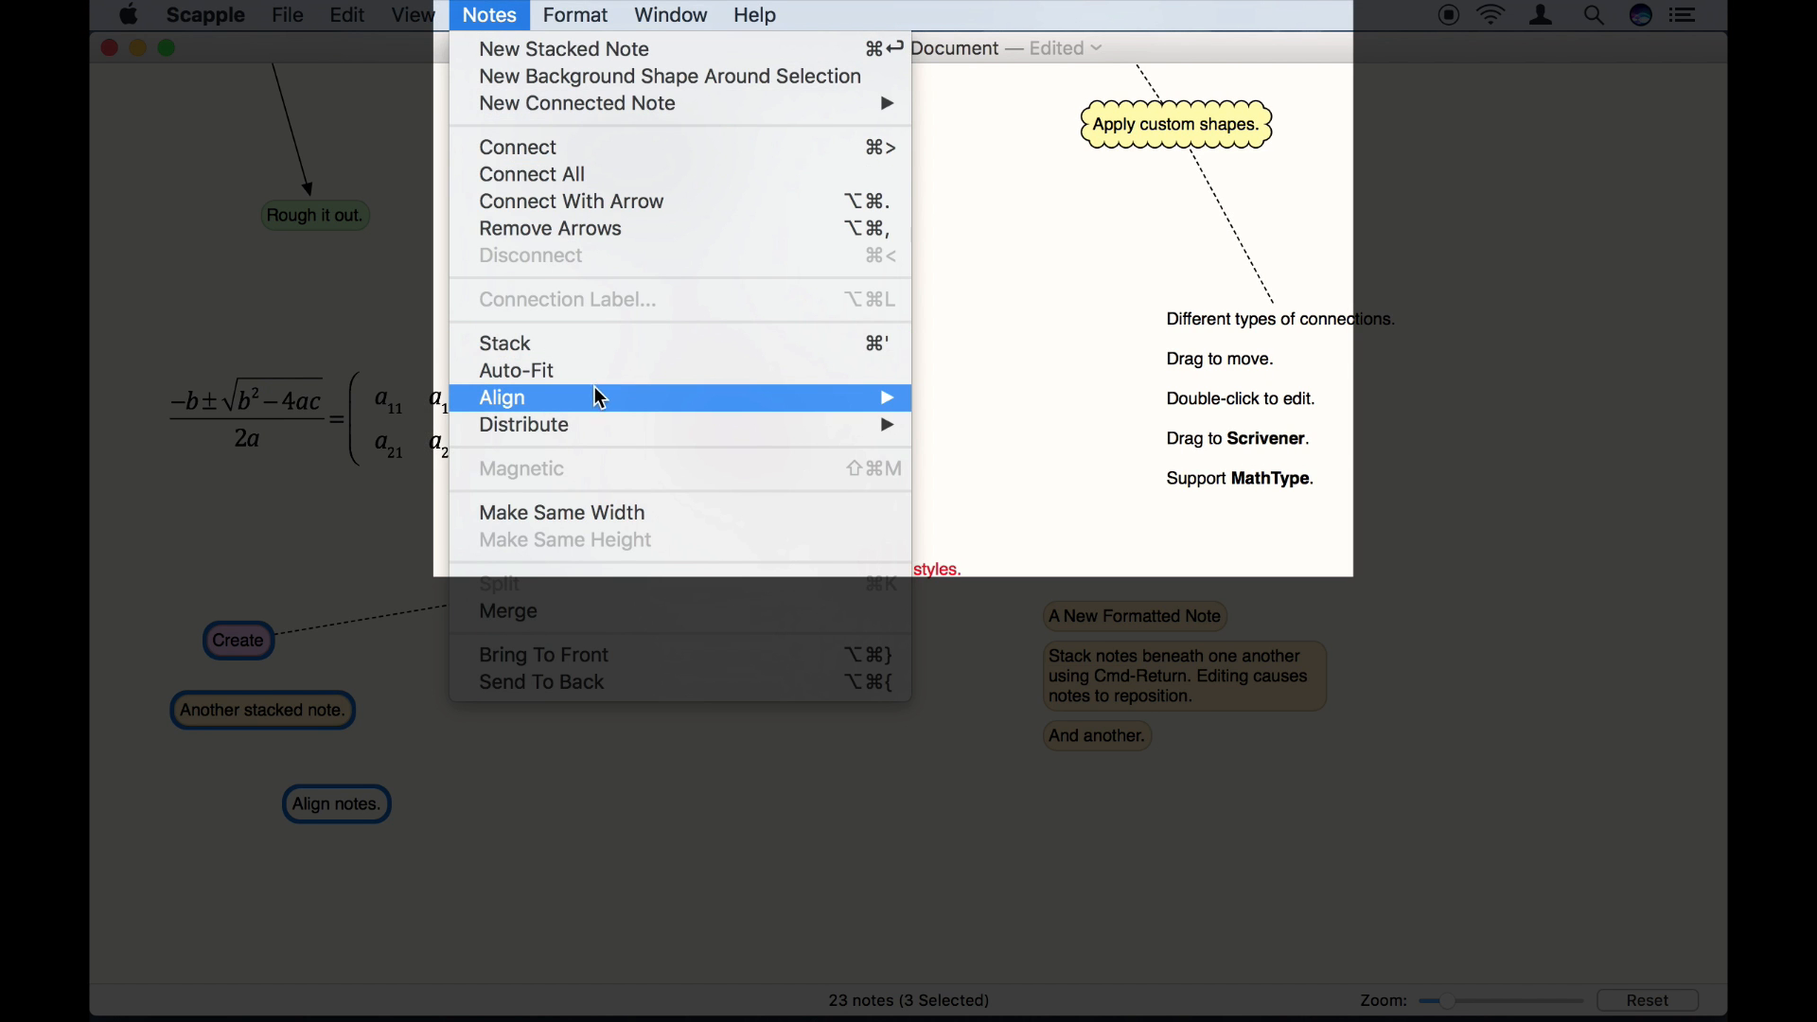
mouse_move(737, 402)
click(1046, 524)
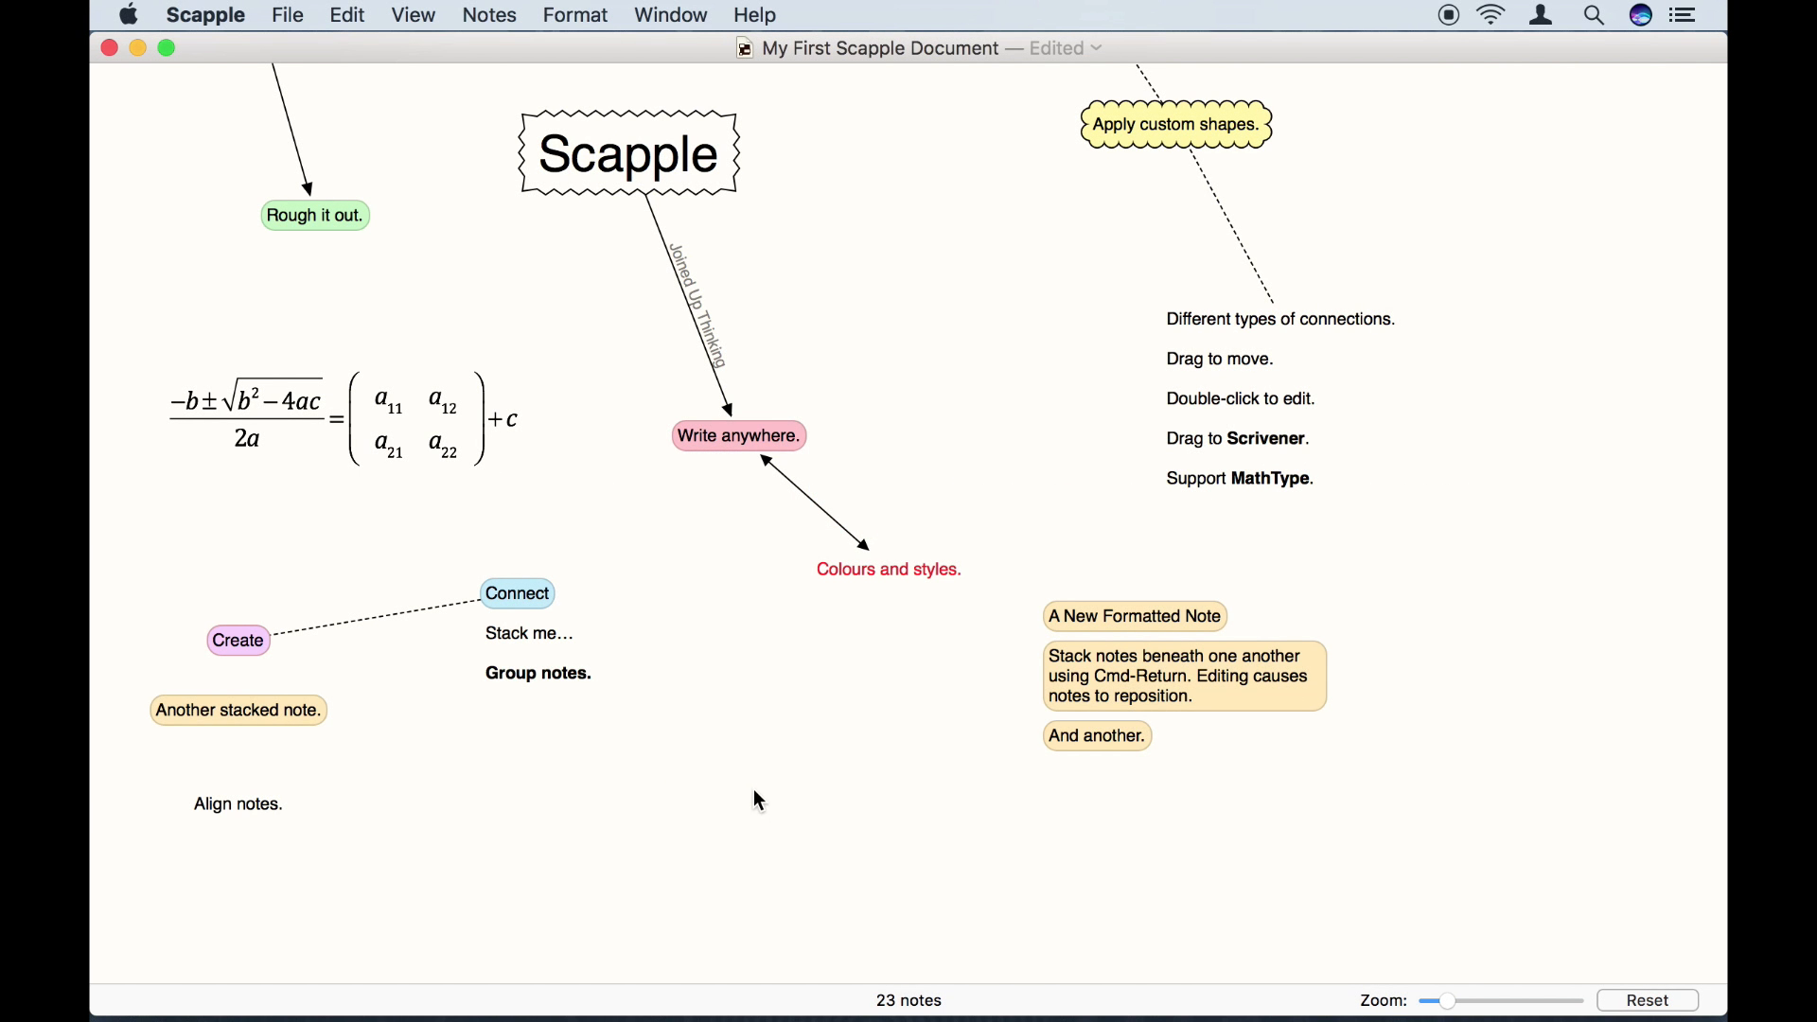
Create a new background shape in the empty area below the Colours and styles note.
right_click(651, 768)
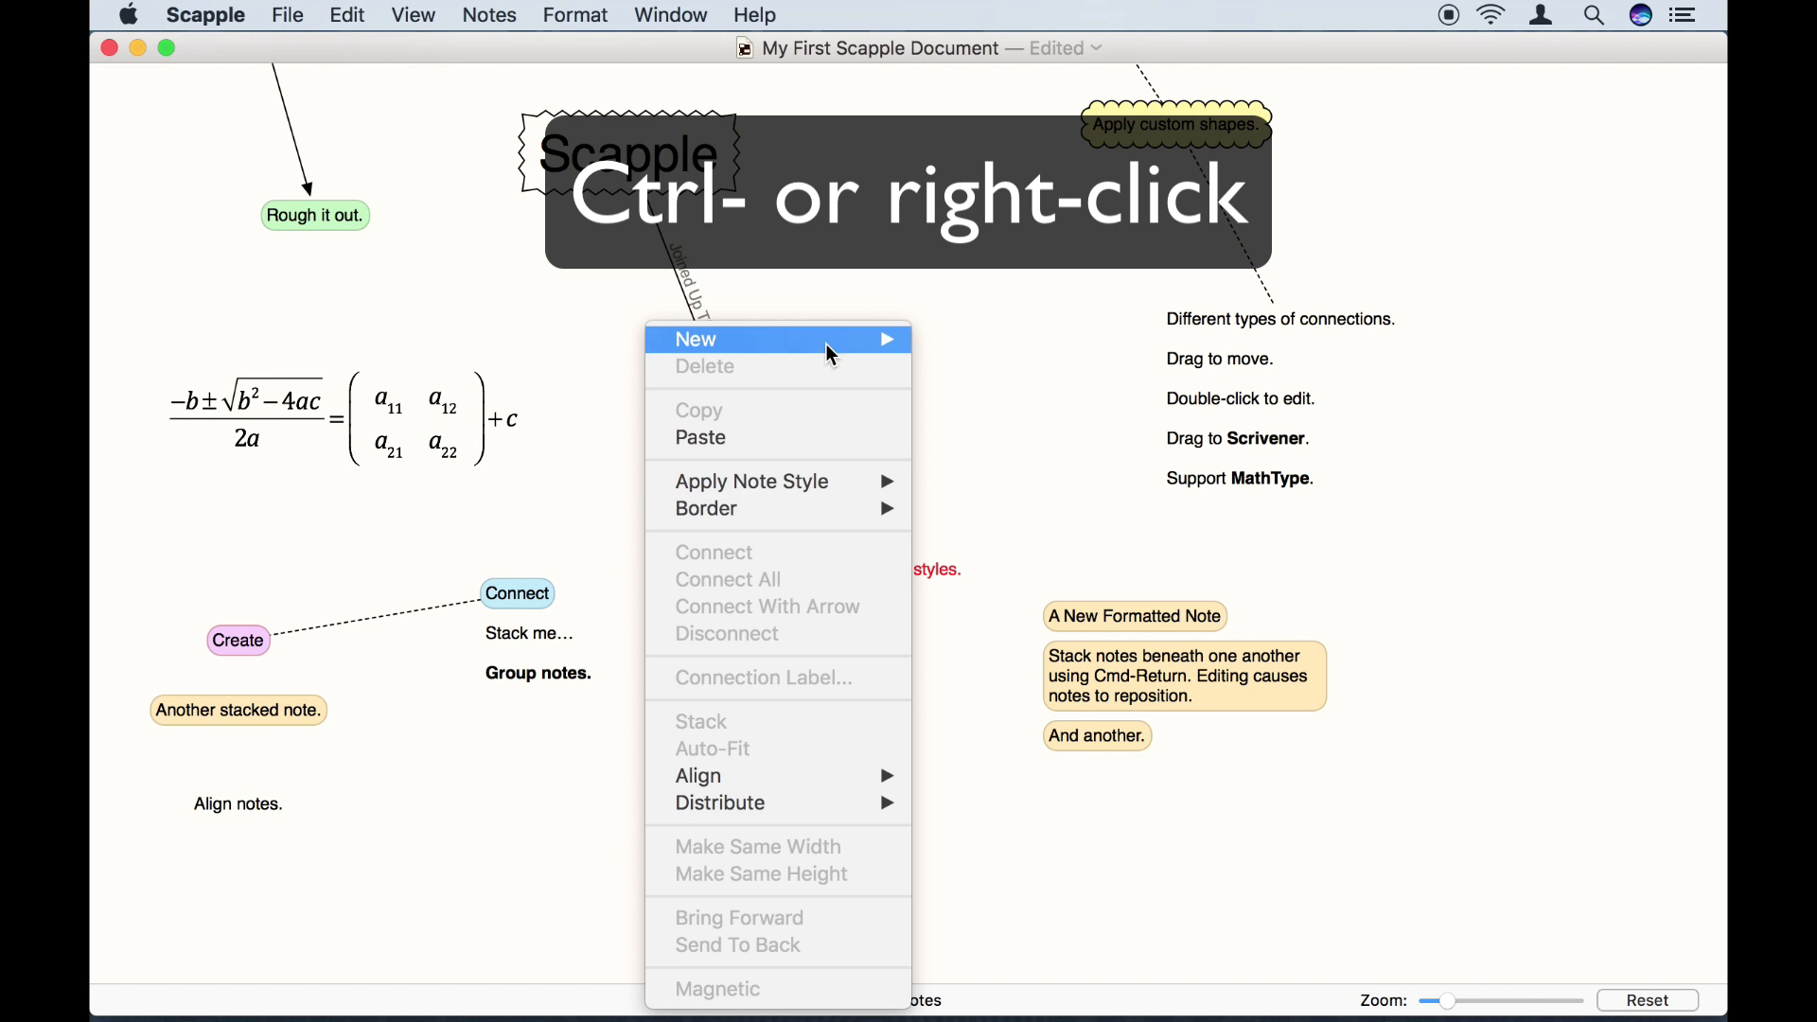
mouse_move(827, 340)
click(1025, 367)
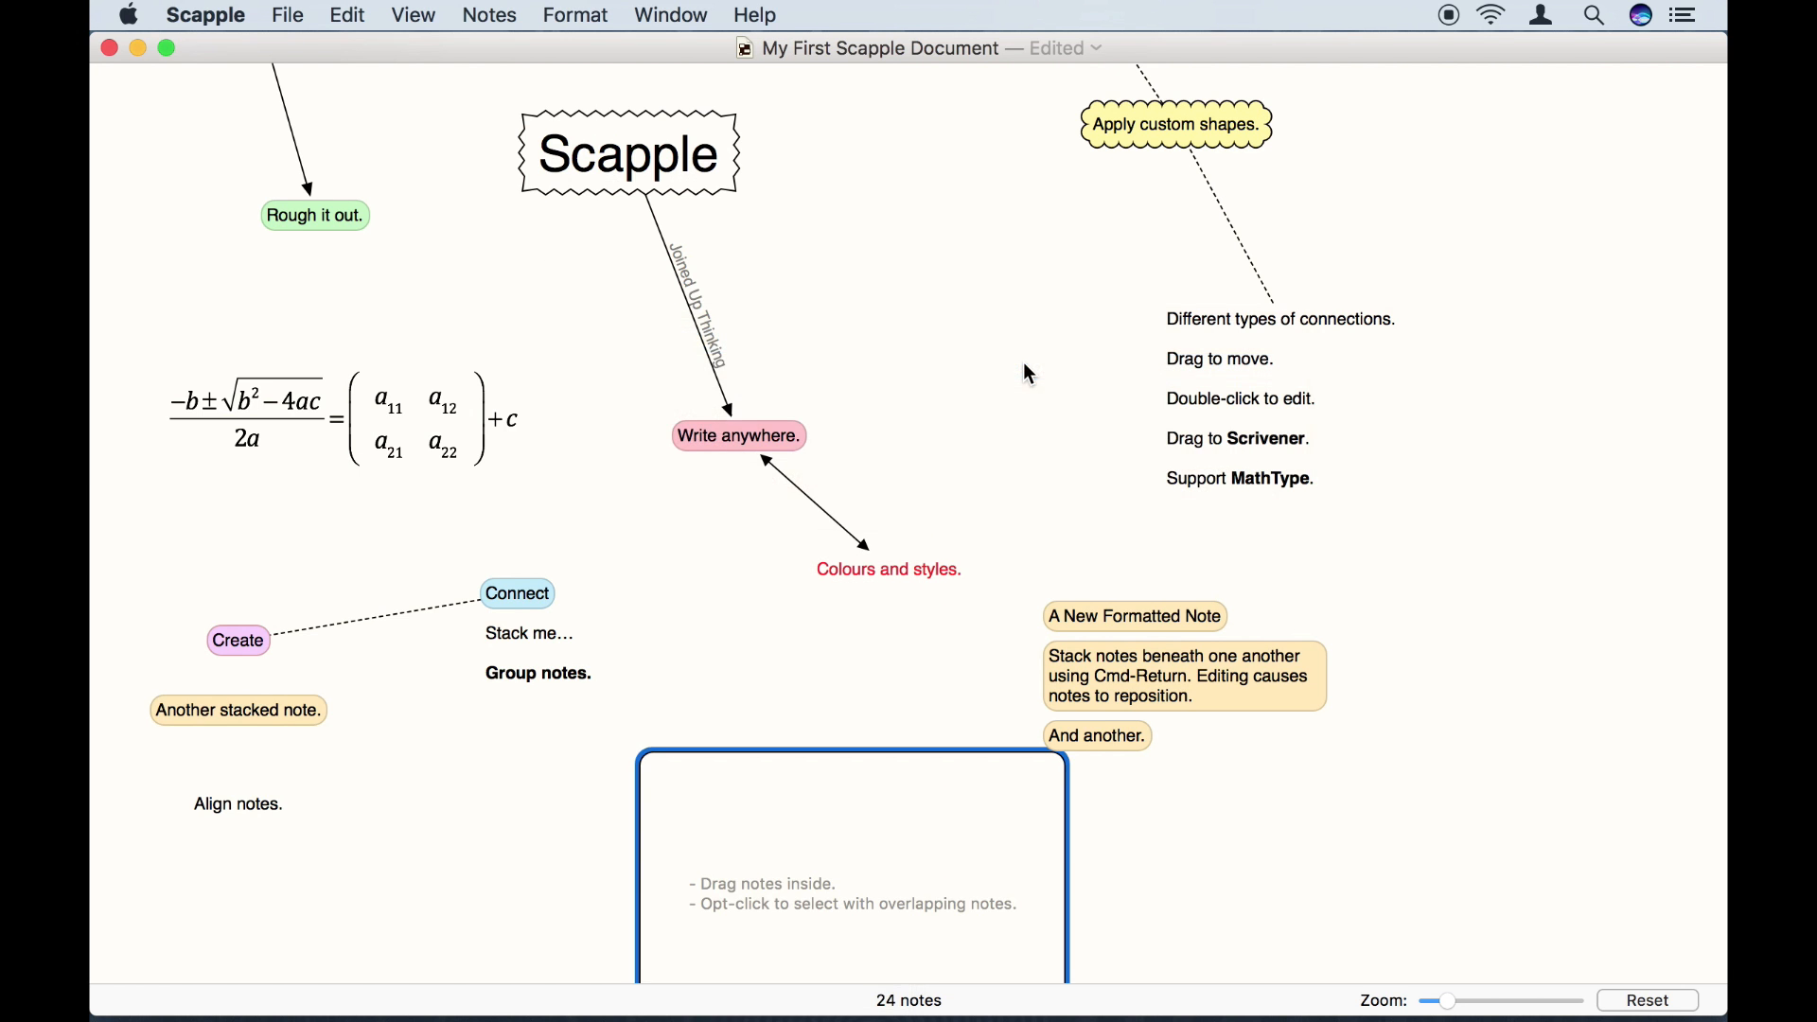
Move the background shape below the Group notes stack and enlarge it by extending its right and top edges.
scroll(927, 770, down, 3)
scroll(927, 772, down, 2)
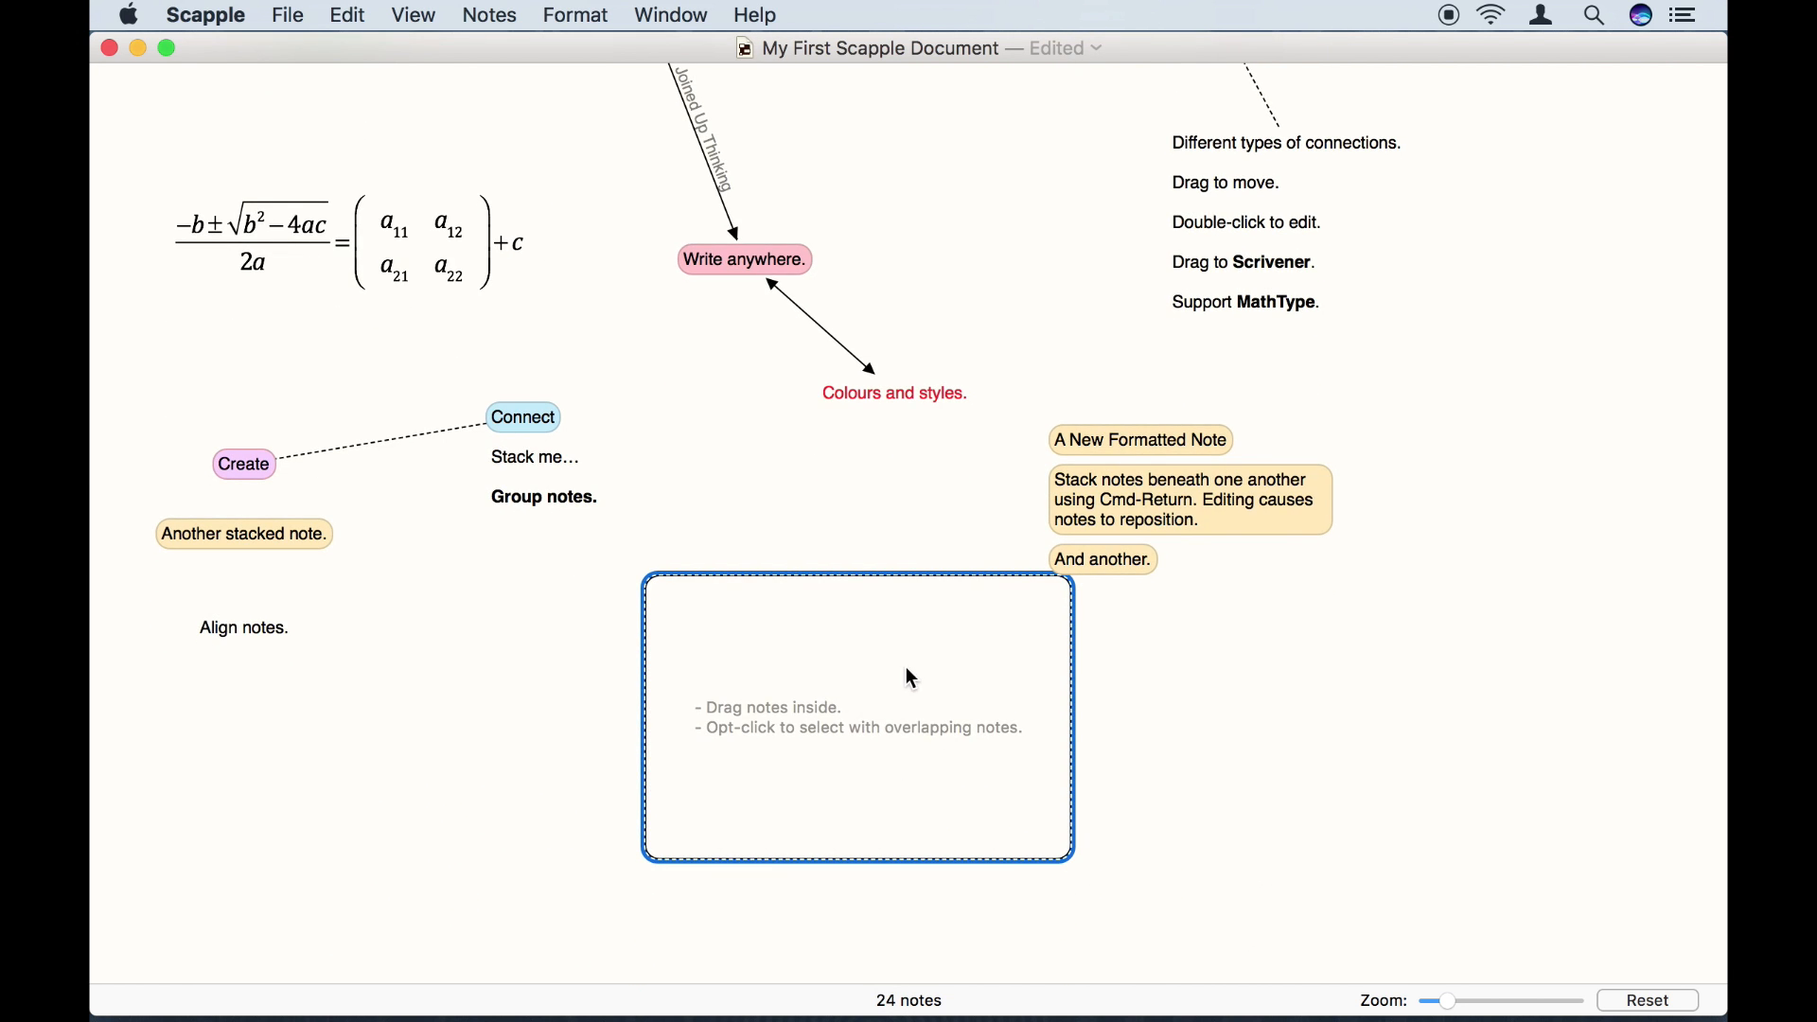
drag(906, 667, 706, 692)
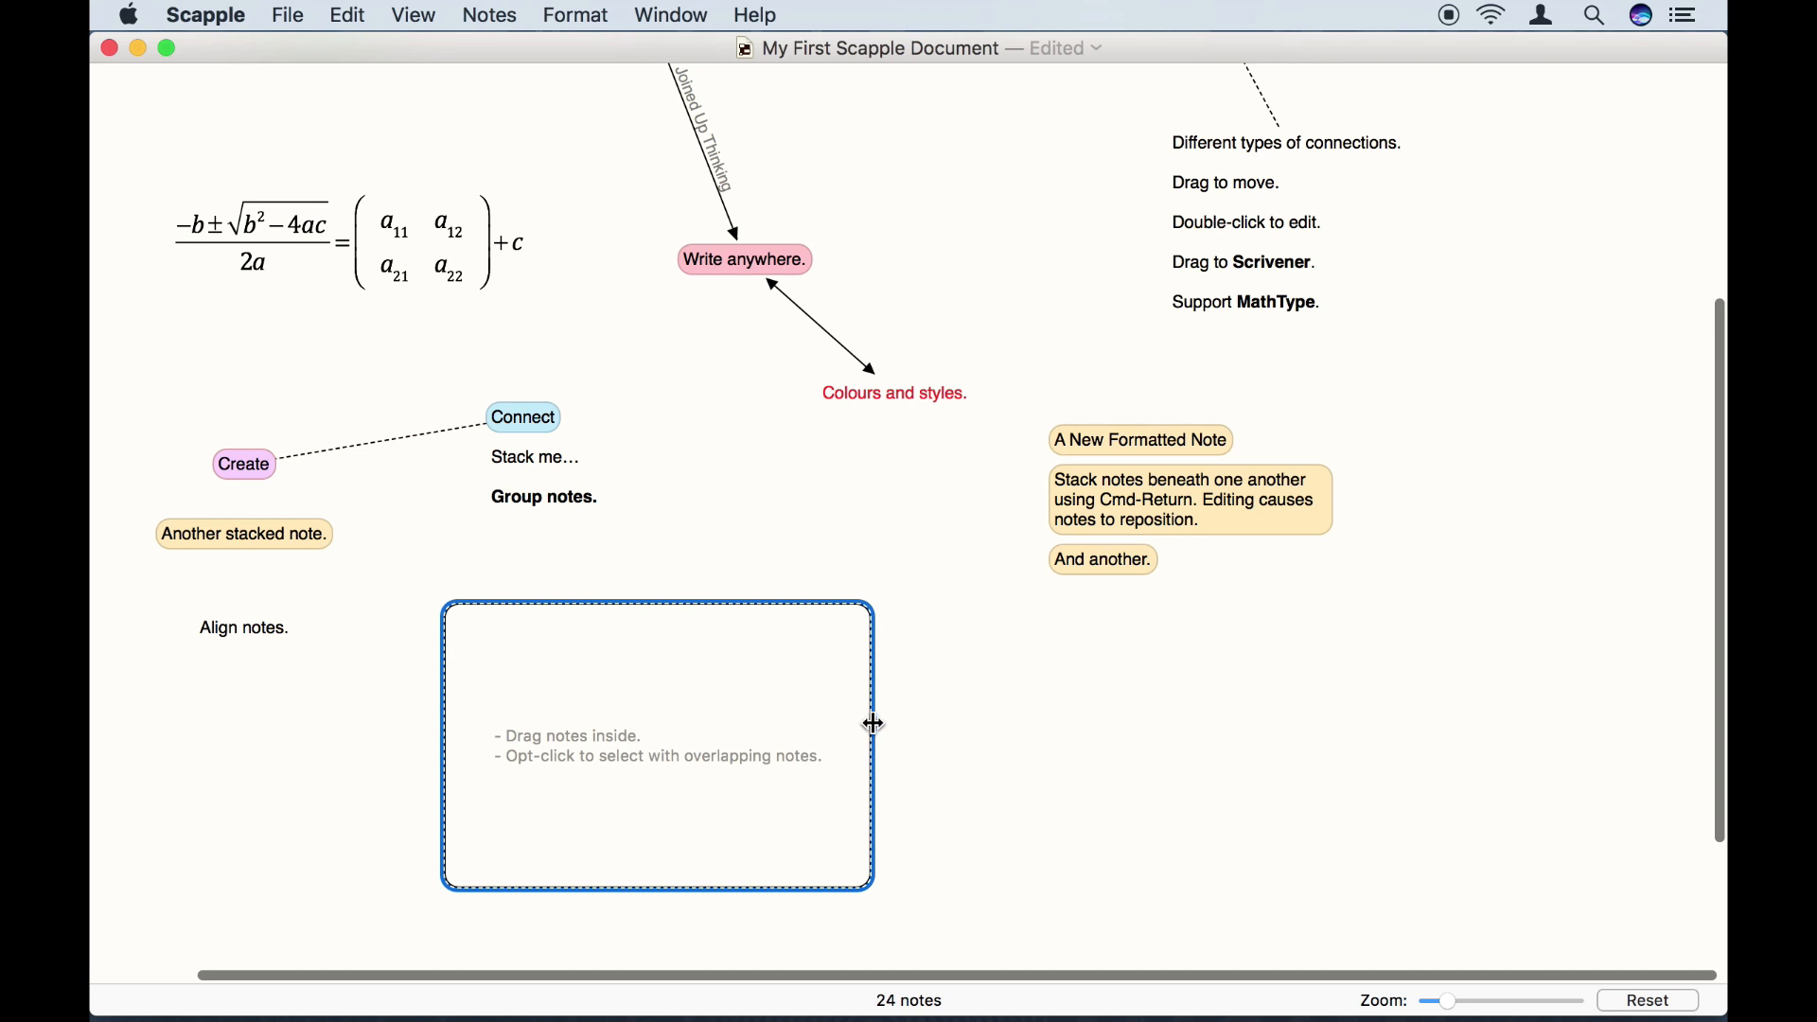
drag(870, 724, 993, 754)
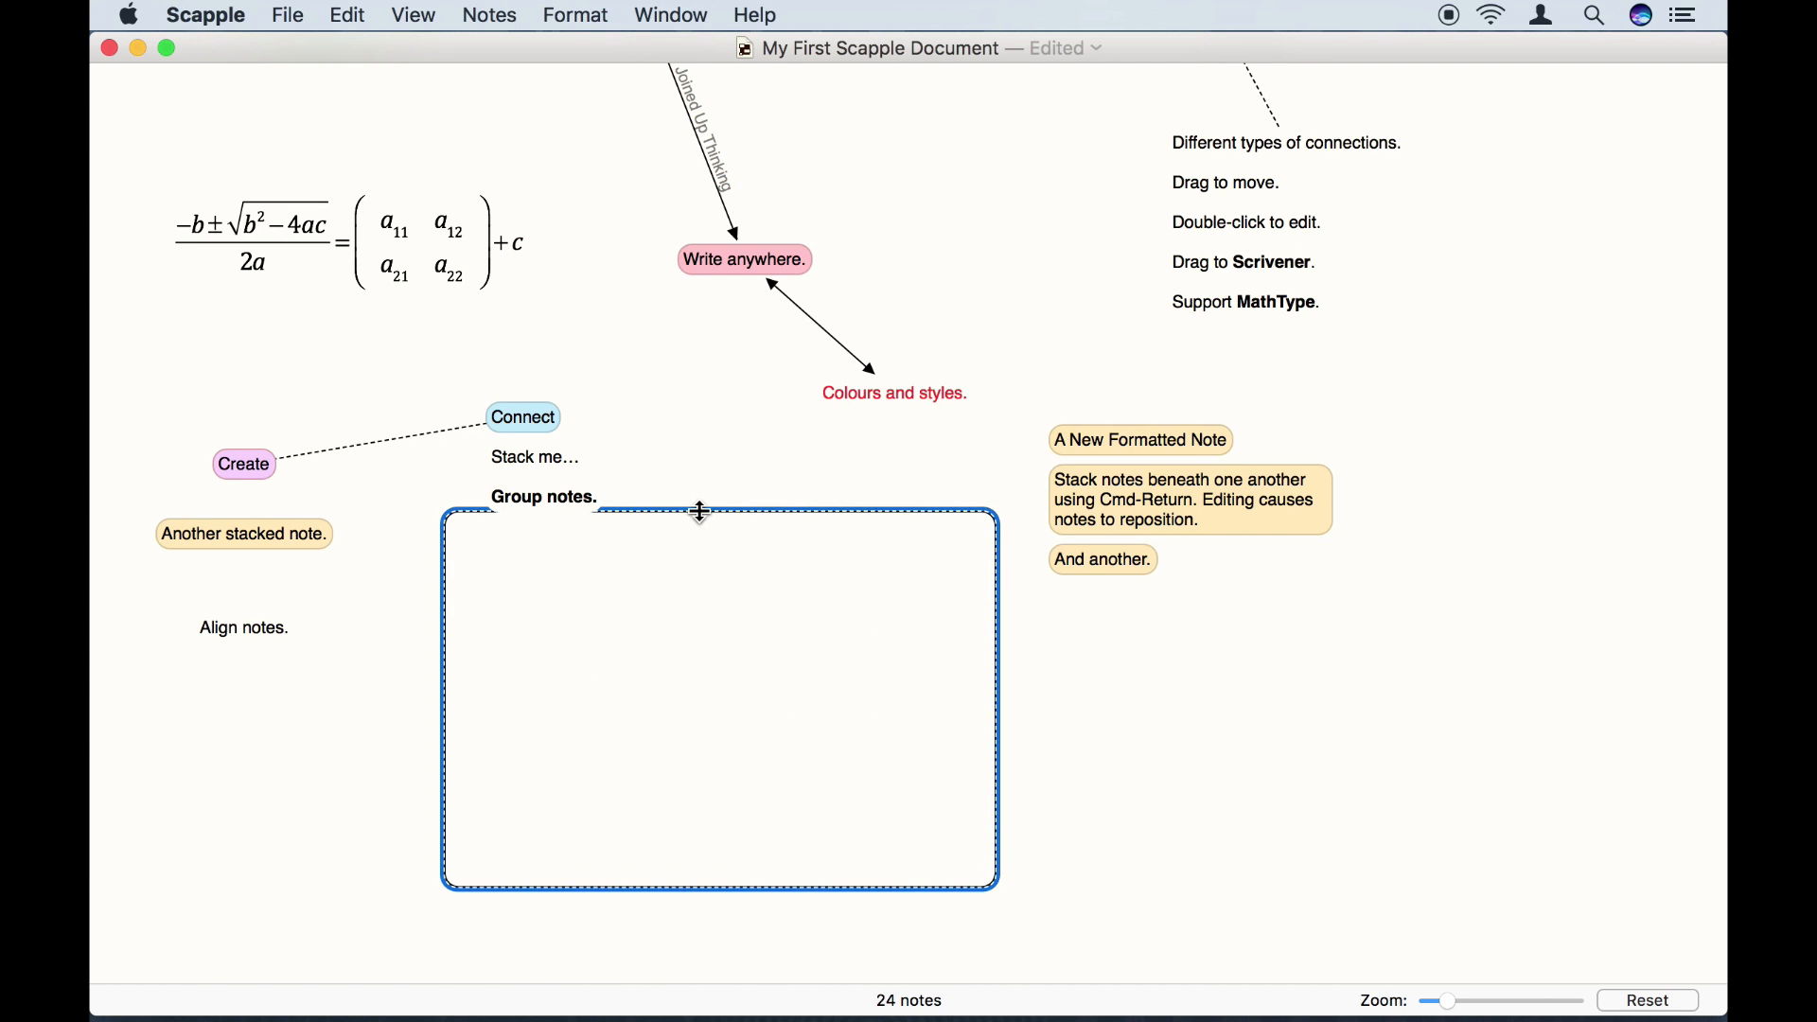